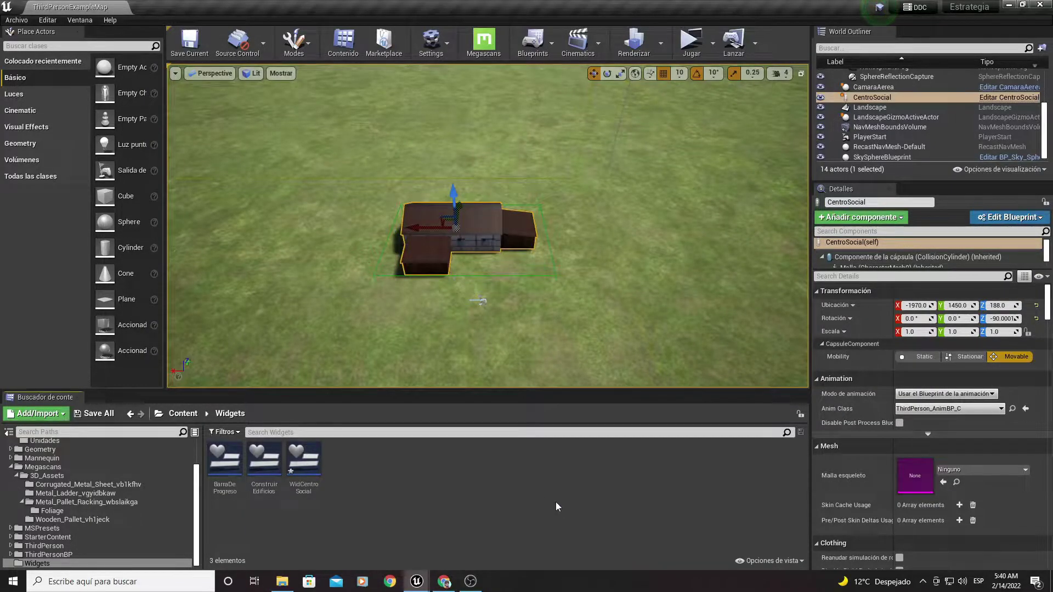
Inspect the CentroSocial house in the viewport, then save all unsaved content.
mouse_move(315, 206)
right_mouse_down()
mouse_move(509, 345)
mouse_move(375, 81)
mouse_move(406, 77)
mouse_move(417, 231)
mouse_move(336, 255)
mouse_move(263, 345)
mouse_move(384, 307)
right_mouse_up()
key("f")
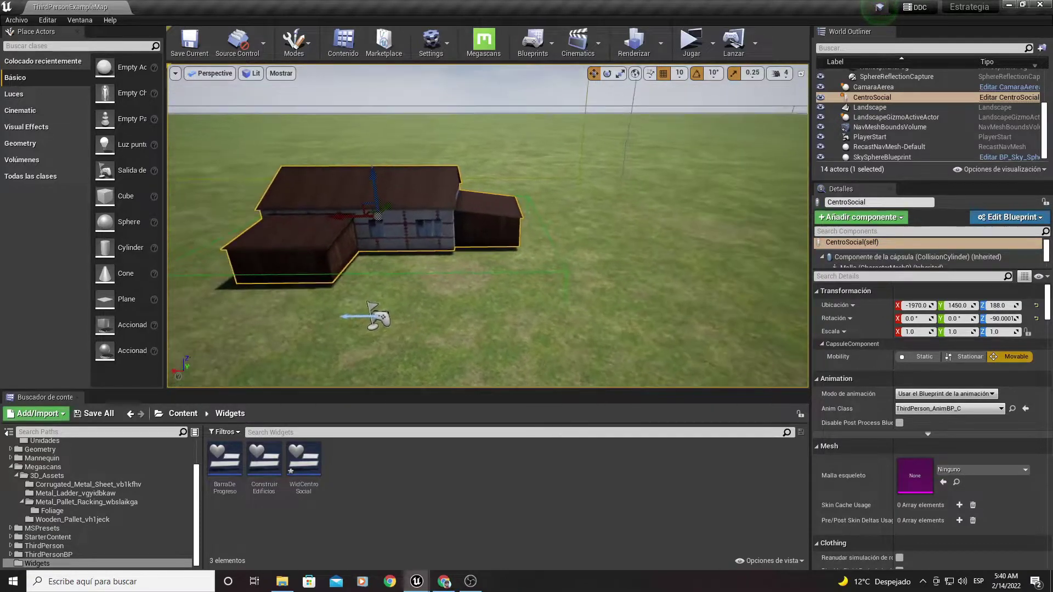
right_click_drag(391, 384, 391, 384)
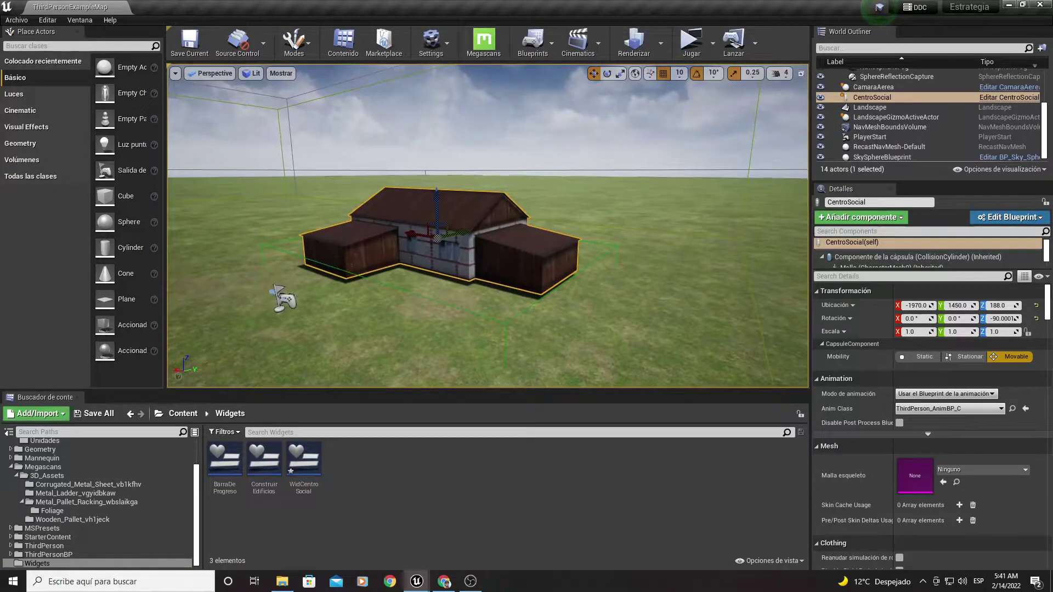
right_click_drag(393, 324, 393, 324)
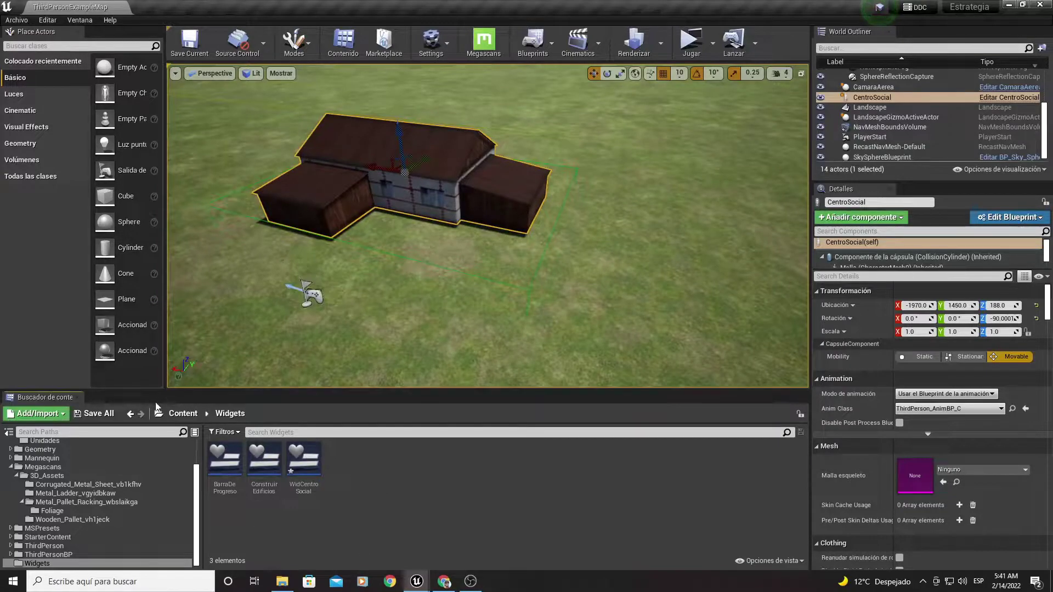
left_click(93, 413)
key("Return")
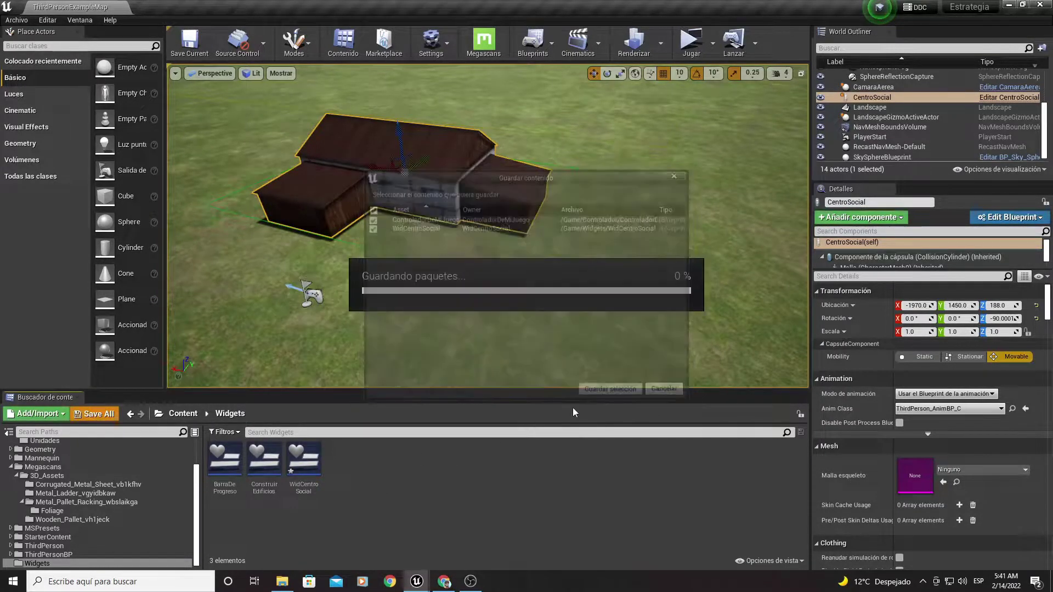
Create a Blueprint Widget named HUD in the Widgets folder and open it.
right_click(359, 472)
mouse_move(427, 467)
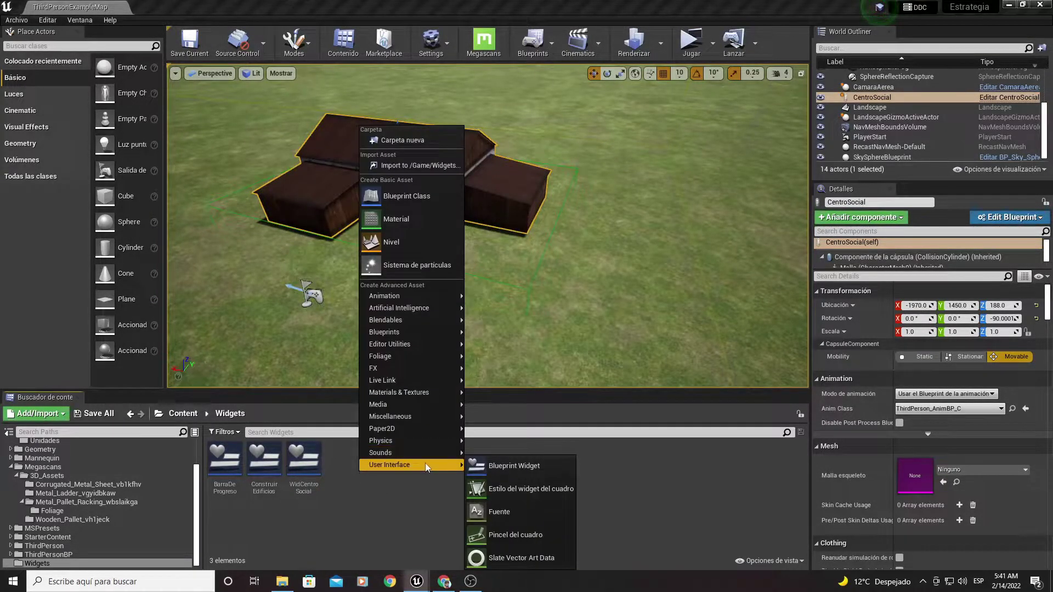
left_click(501, 466)
type("HUD")
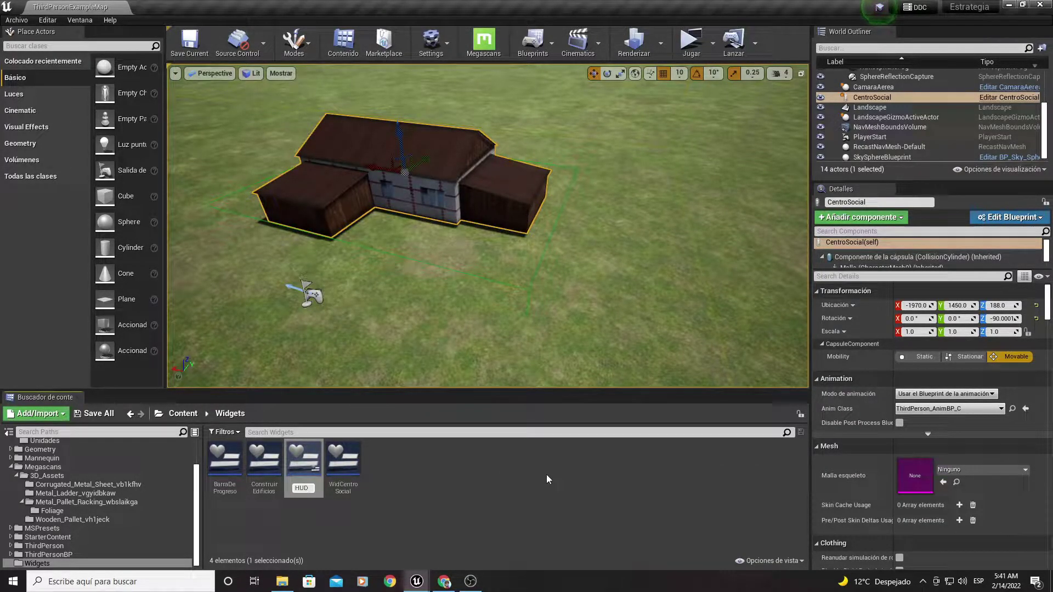
key("Return")
key("Return")
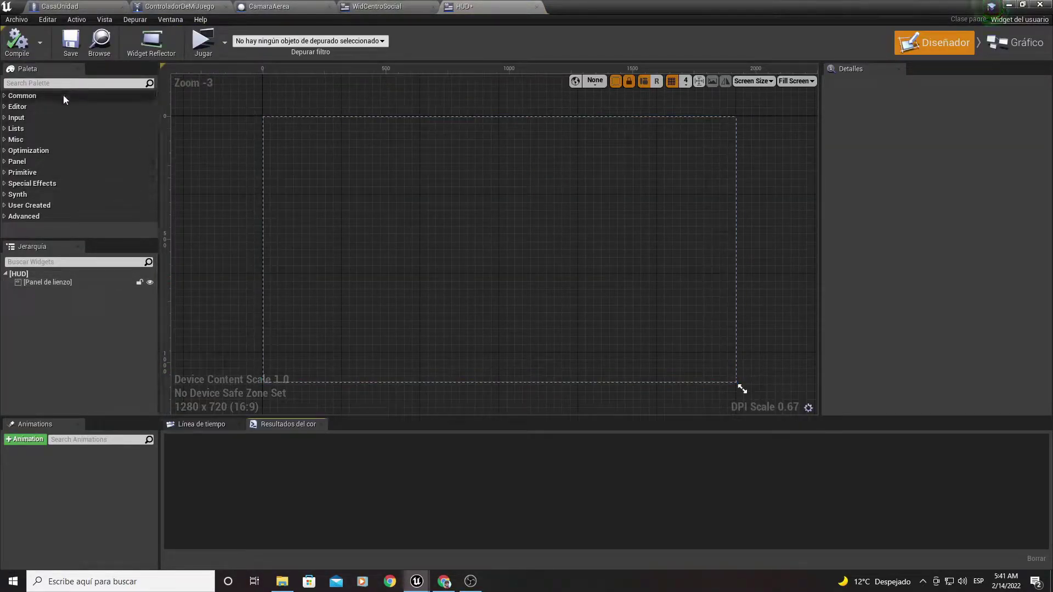
Place a canvas panel on the HUD canvas and make it taller near the top centre.
left_click(58, 83)
type("pane")
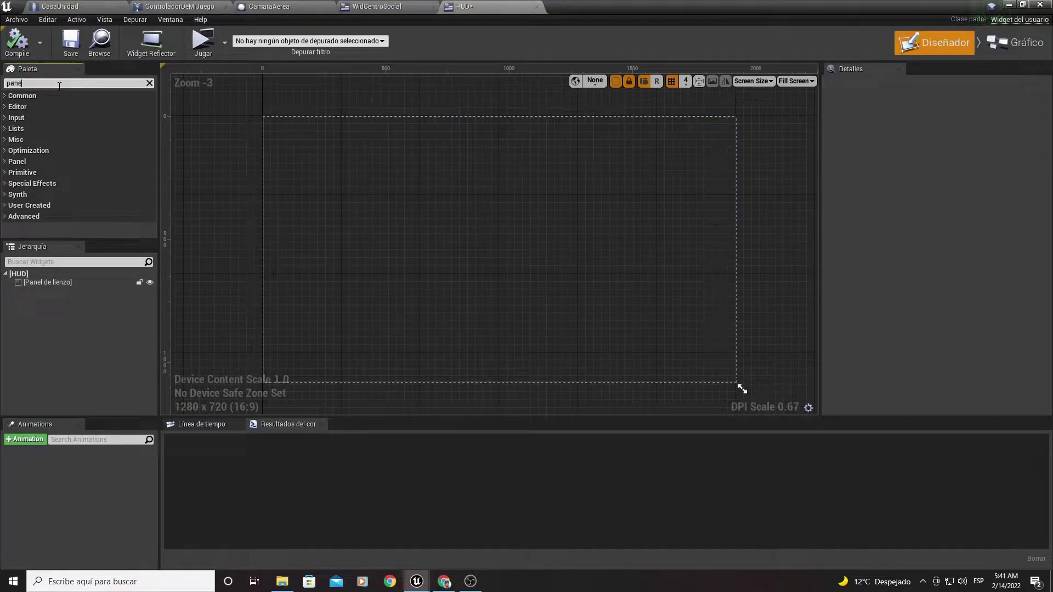
type("l")
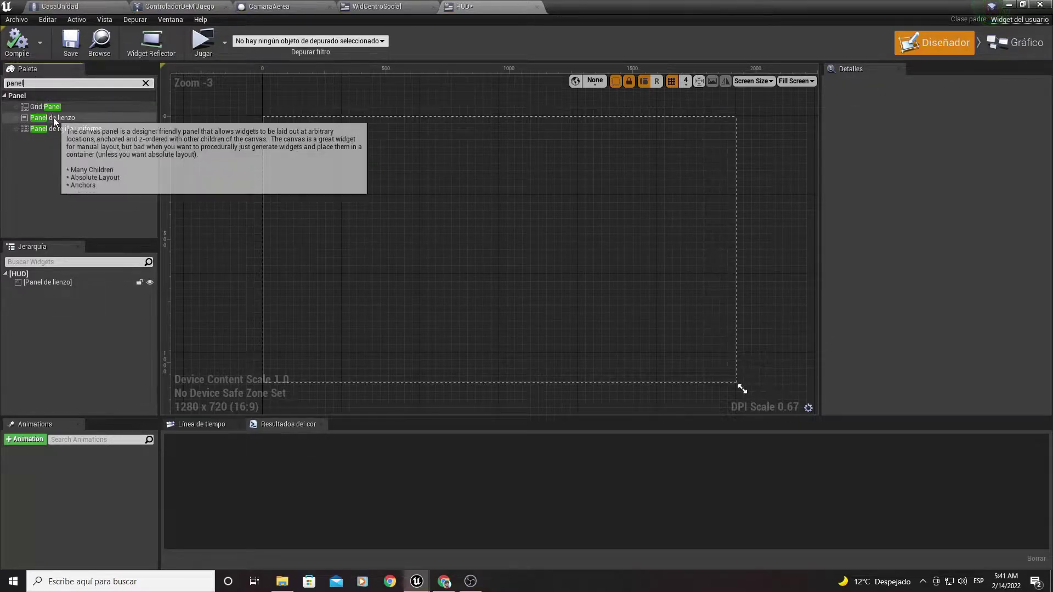
mouse_move(38, 117)
left_mouse_down()
mouse_move(464, 141)
mouse_move(721, 119)
left_mouse_up()
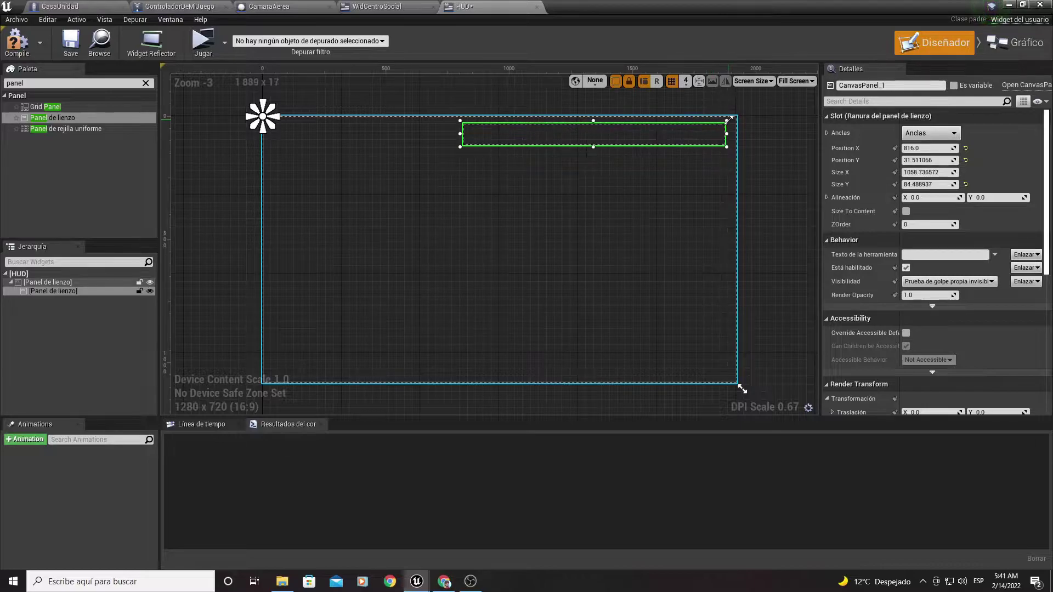
left_click_drag(650, 129, 546, 126)
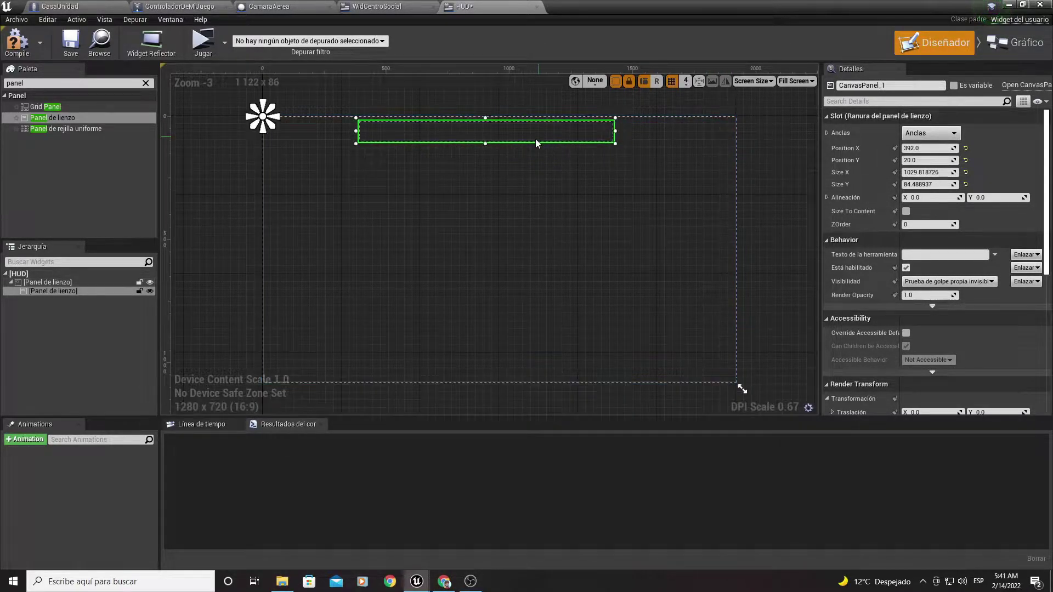
left_click_drag(486, 143, 487, 157)
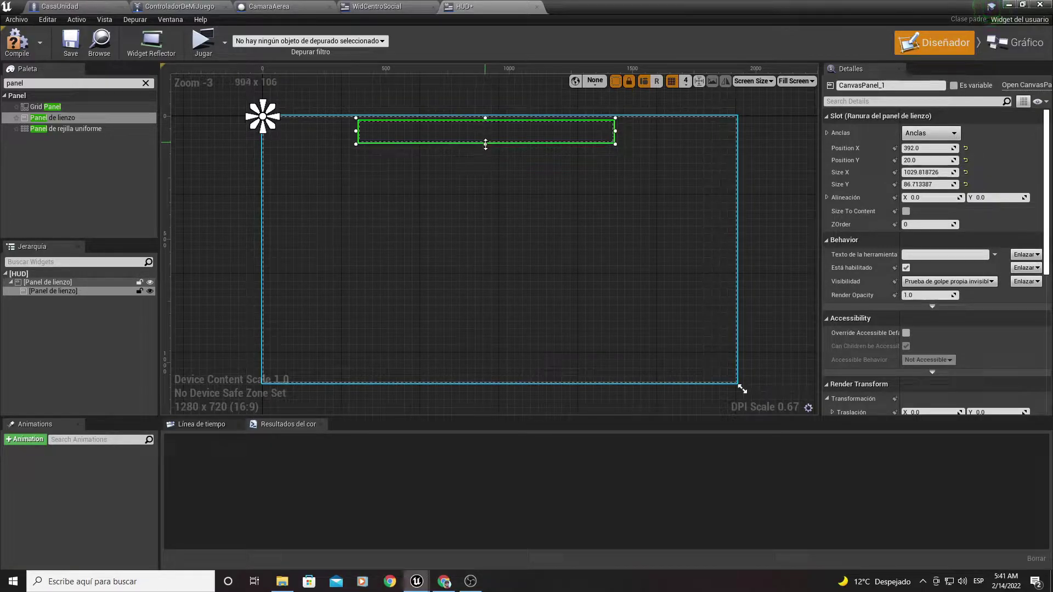
right_click_drag(514, 159, 507, 219)
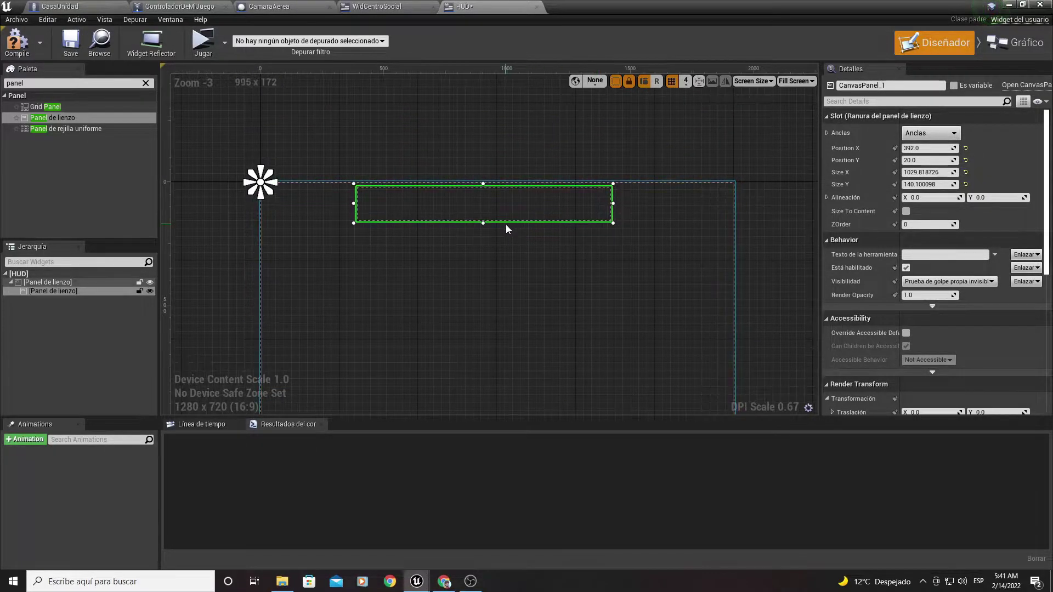
scroll(506, 224, "up", 4)
Anchor the new panel to the top-center preset and nudge it slightly right.
left_click(933, 135)
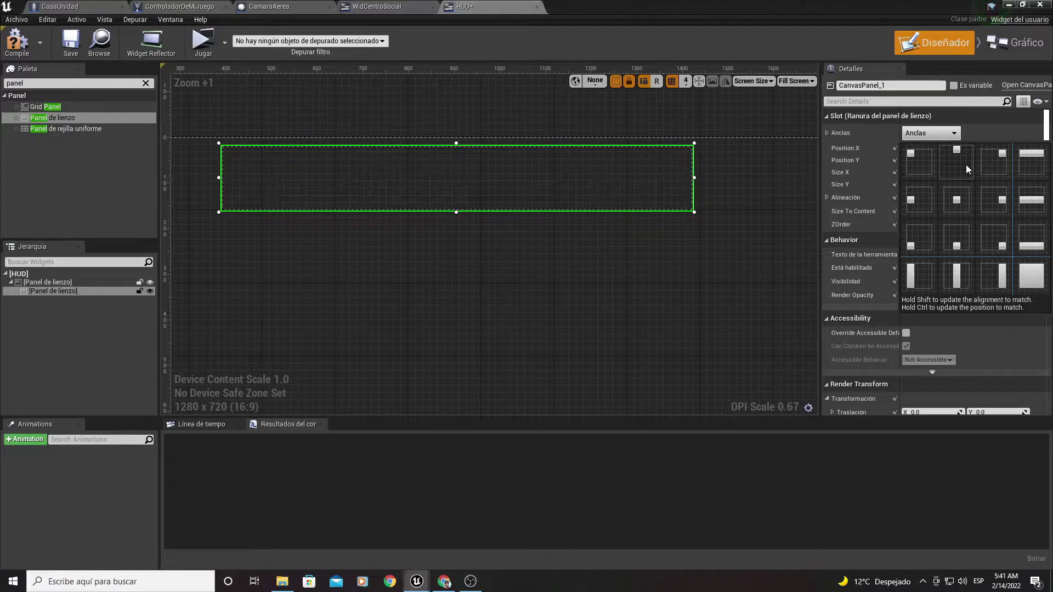
left_click(935, 156)
right_click_drag(609, 249, 710, 291)
scroll(578, 279, "down", 2)
scroll(552, 265, "down", 1)
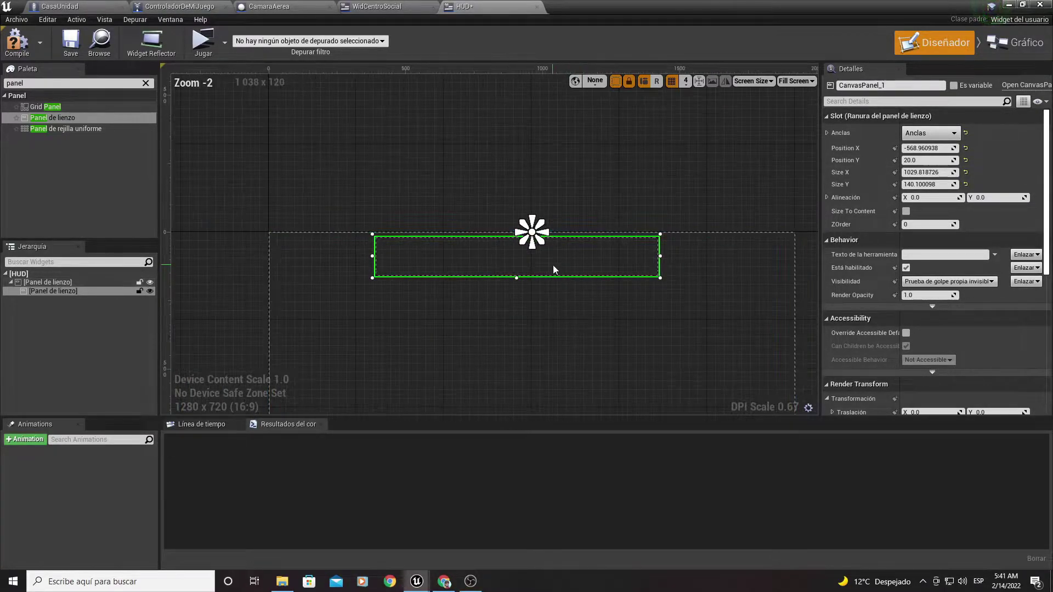
left_click_drag(553, 265, 568, 268)
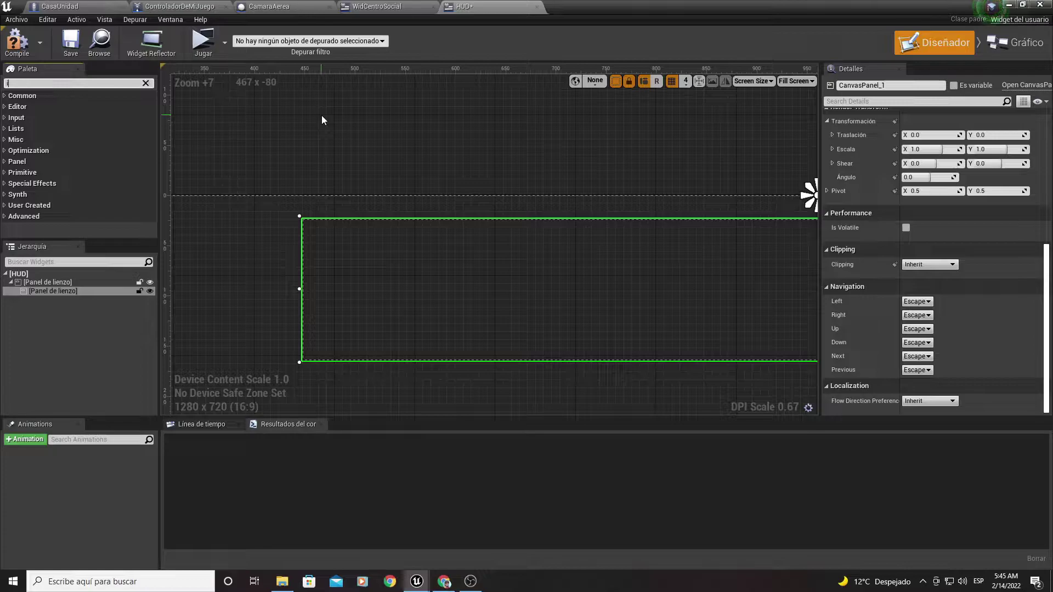
Add an image inside the panel, full-stretch anchored with all four offsets at 0.
type("imag")
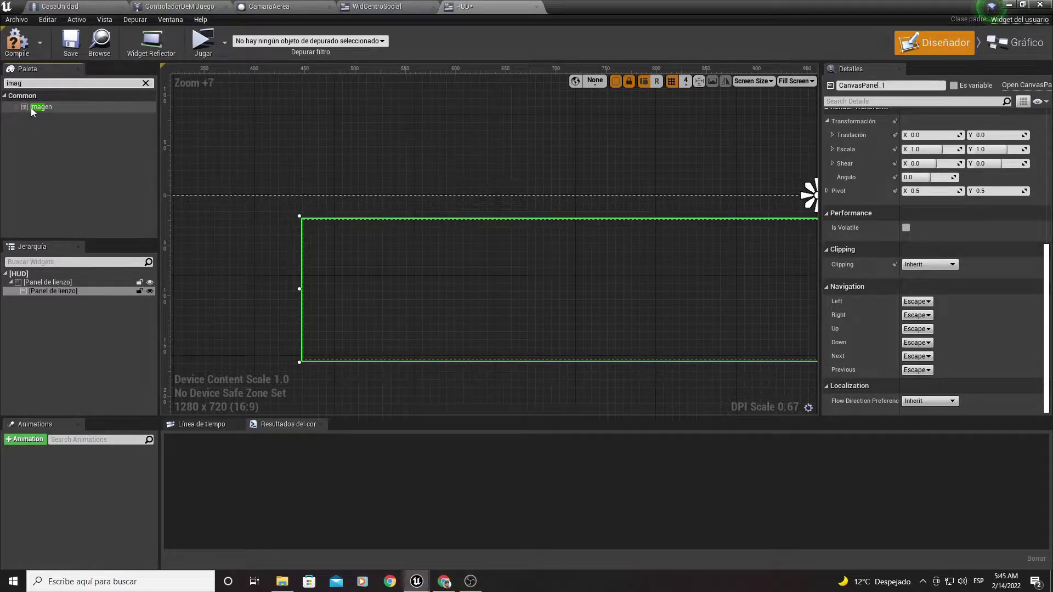
left_click_drag(31, 107, 378, 243)
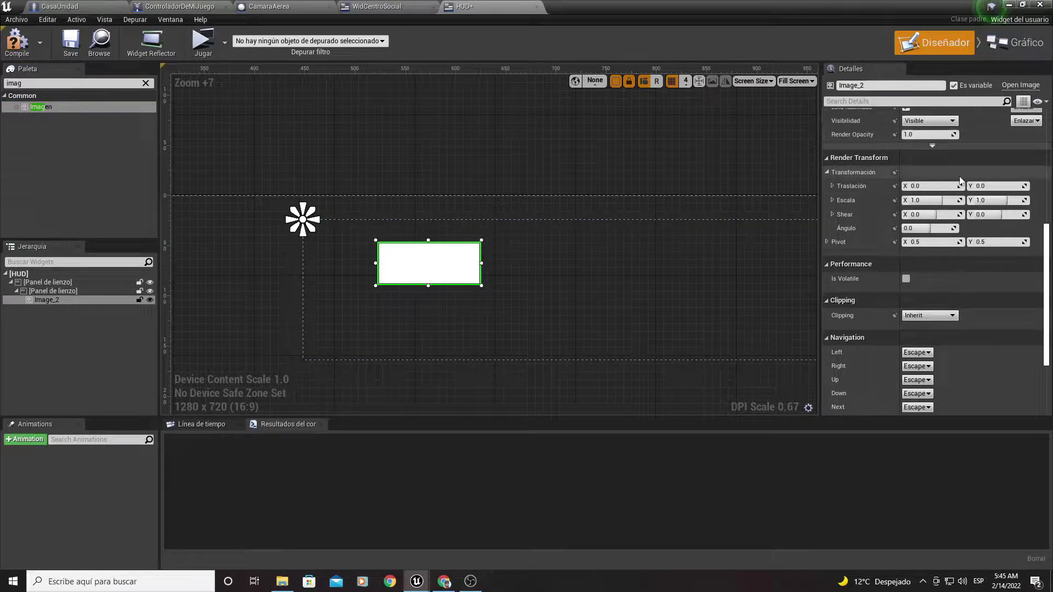
scroll(958, 184, "up", 5)
scroll(956, 198, "up", 5)
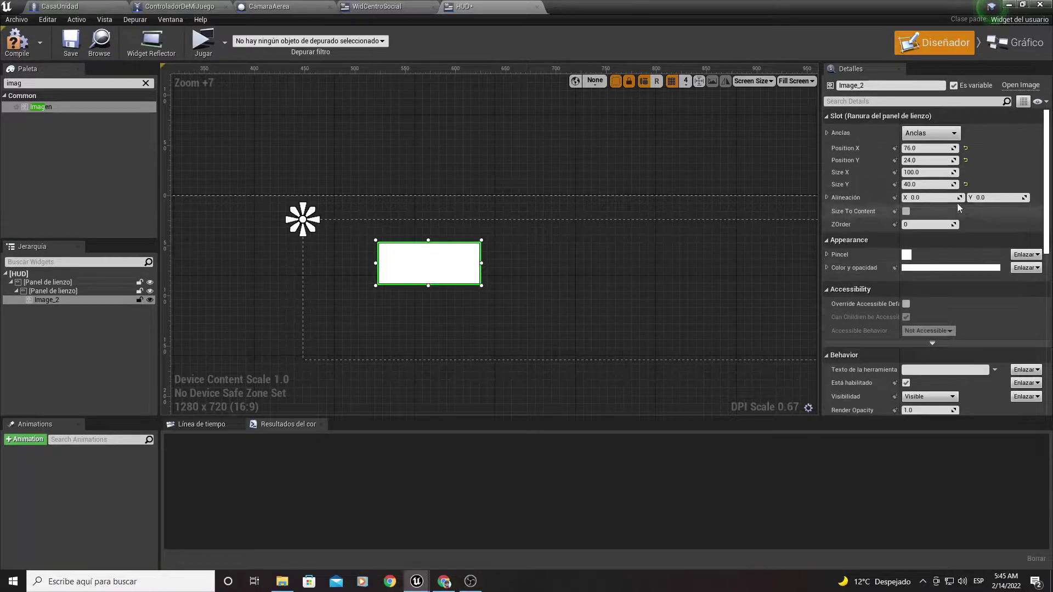
left_click(937, 139)
left_click(1030, 277)
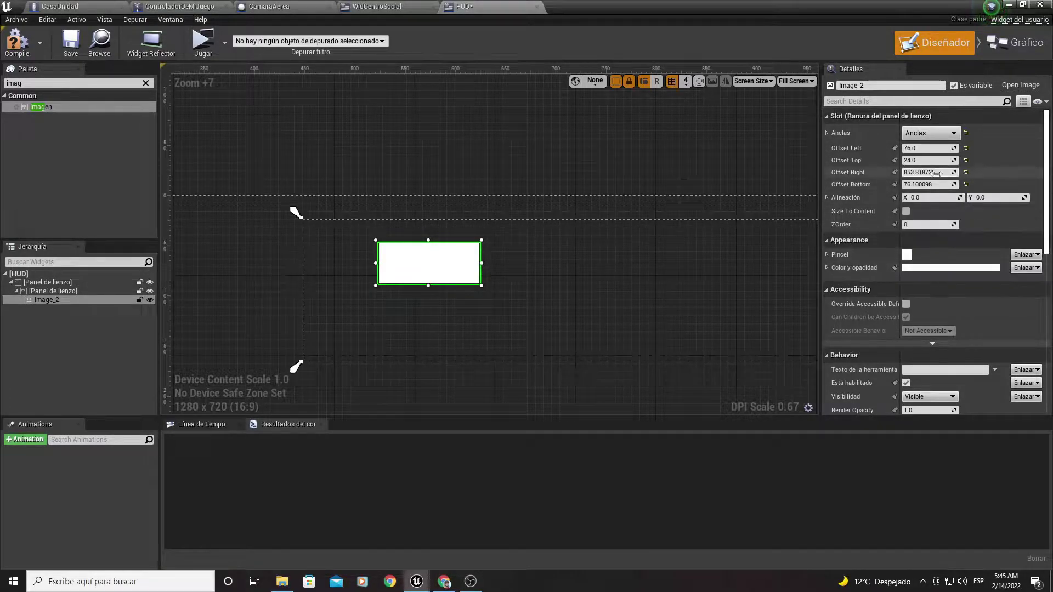
left_click(921, 147)
type("0")
key("Tab")
type("0")
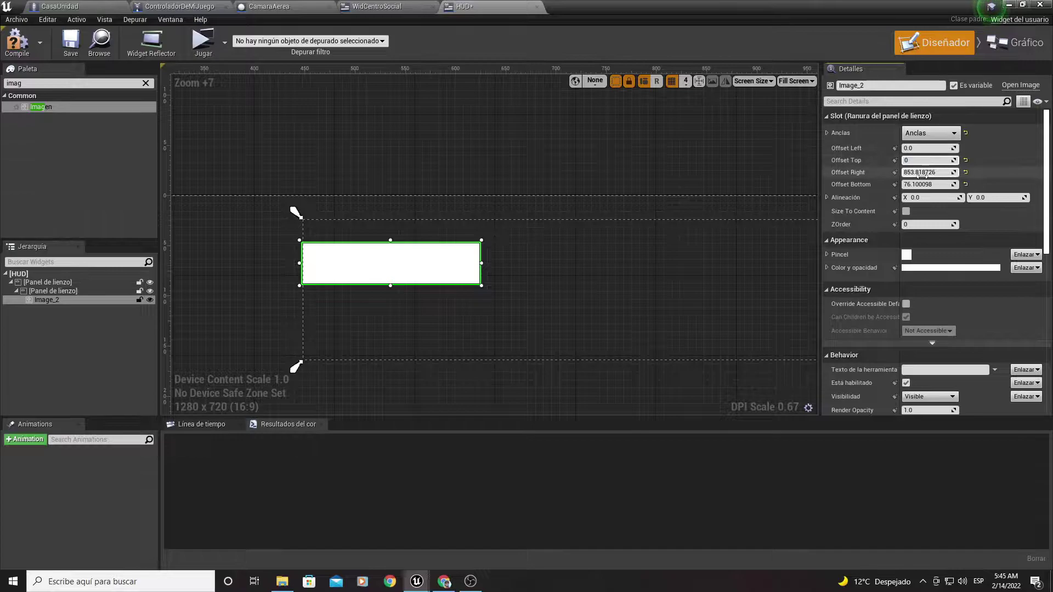
key("Tab")
type("0")
key("Tab")
type("0")
key("Return")
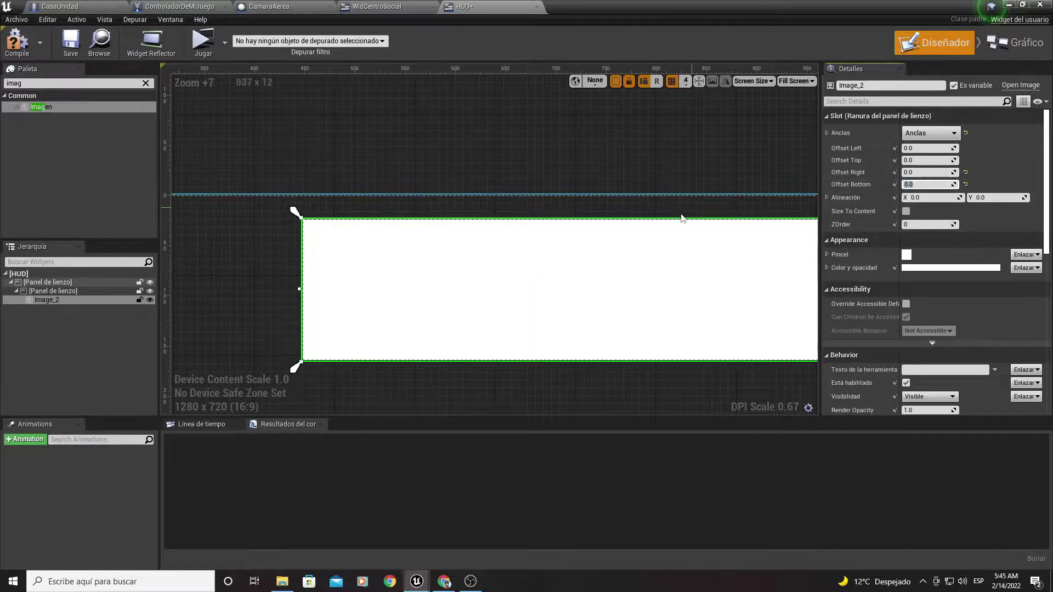
Tint the image black with 0.4 alpha.
left_click(932, 267)
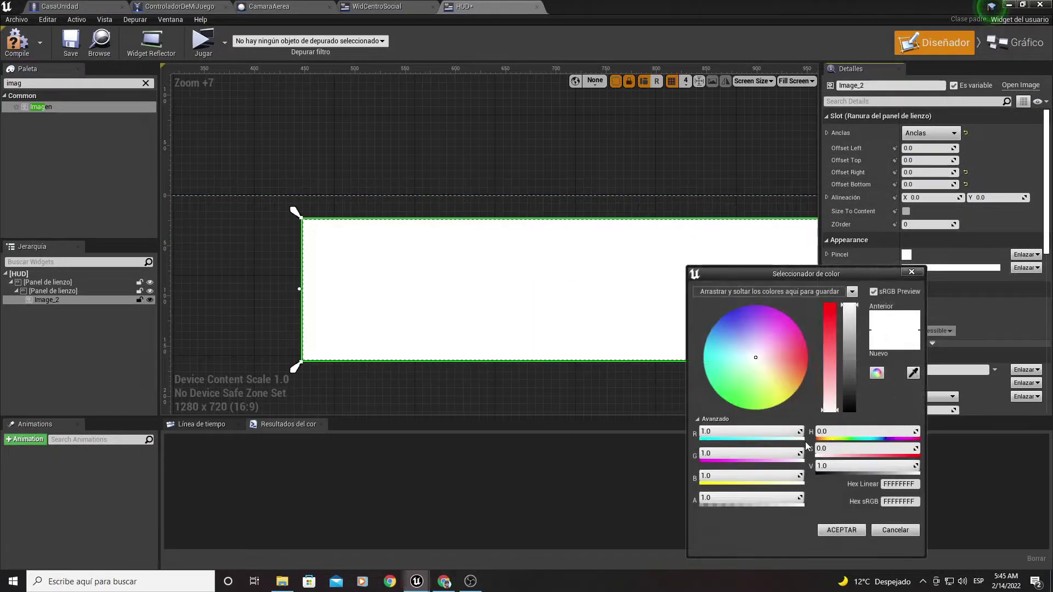
left_click_drag(843, 399, 859, 448)
left_click(754, 498)
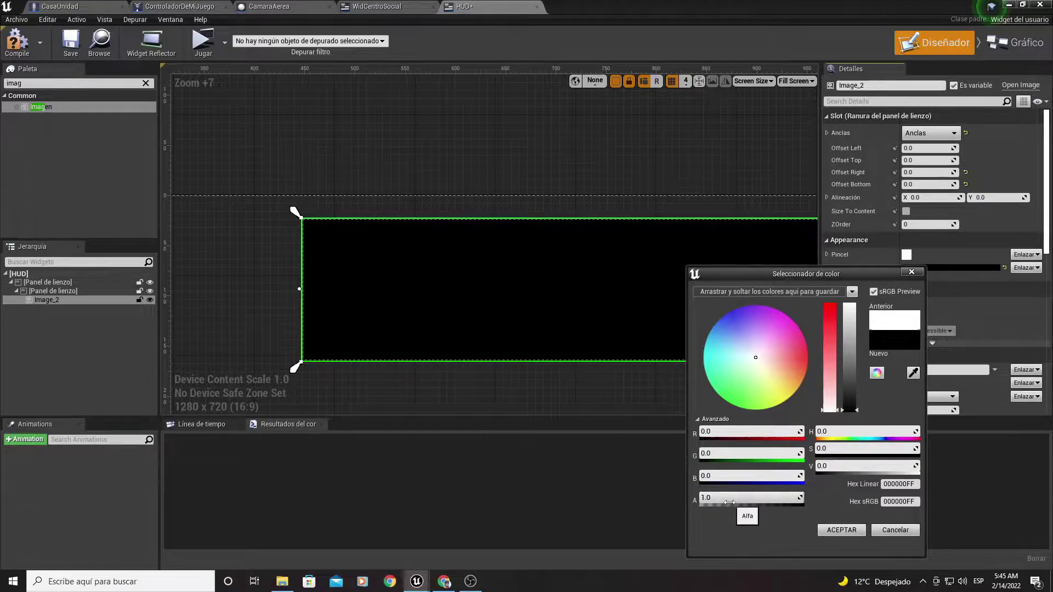
type("0.4")
key("Return")
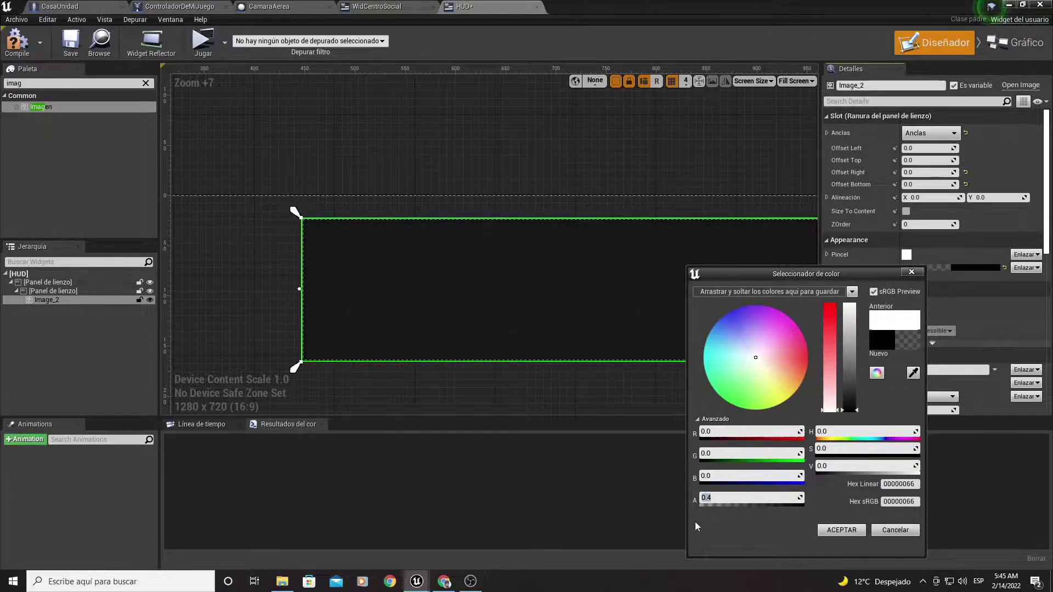
left_click(839, 530)
scroll(465, 310, "down", 3)
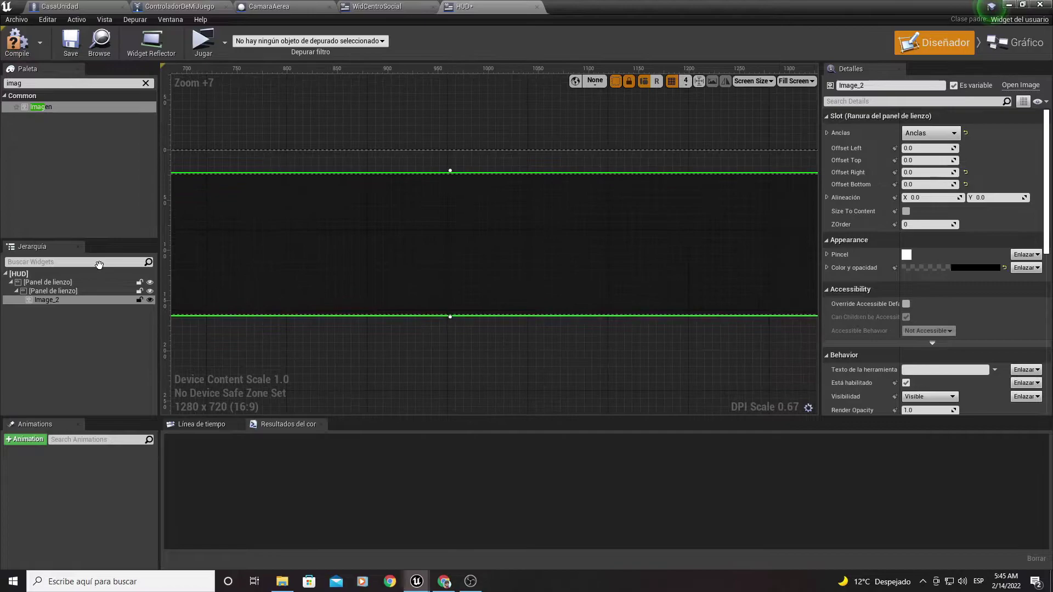
scroll(434, 336, "down", 4)
scroll(444, 348, "up", 3)
scroll(364, 308, "up", 2)
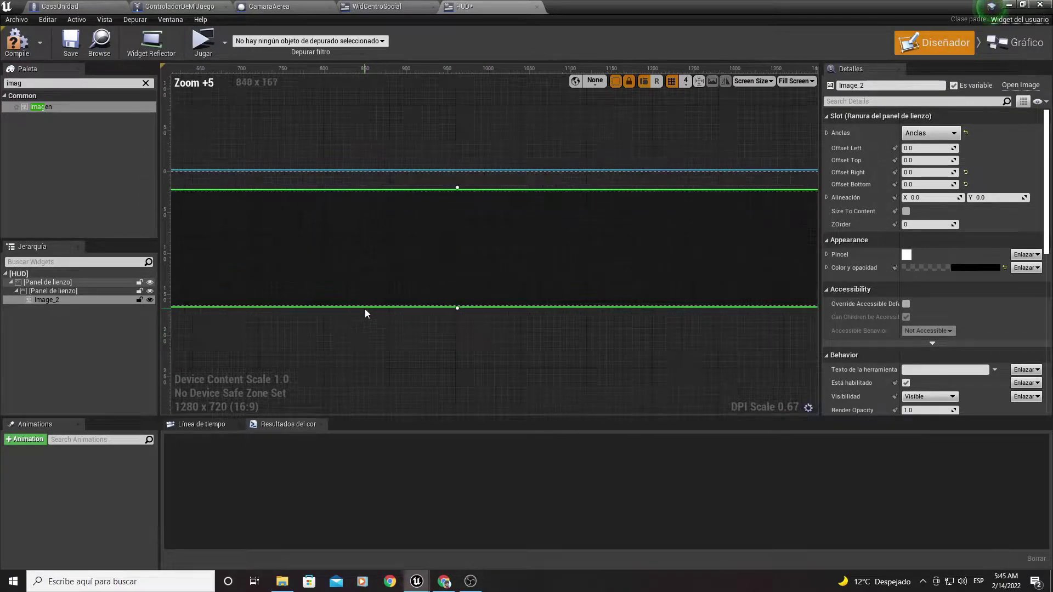
mouse_move(364, 308)
right_mouse_down()
mouse_move(594, 358)
mouse_move(654, 351)
right_mouse_up()
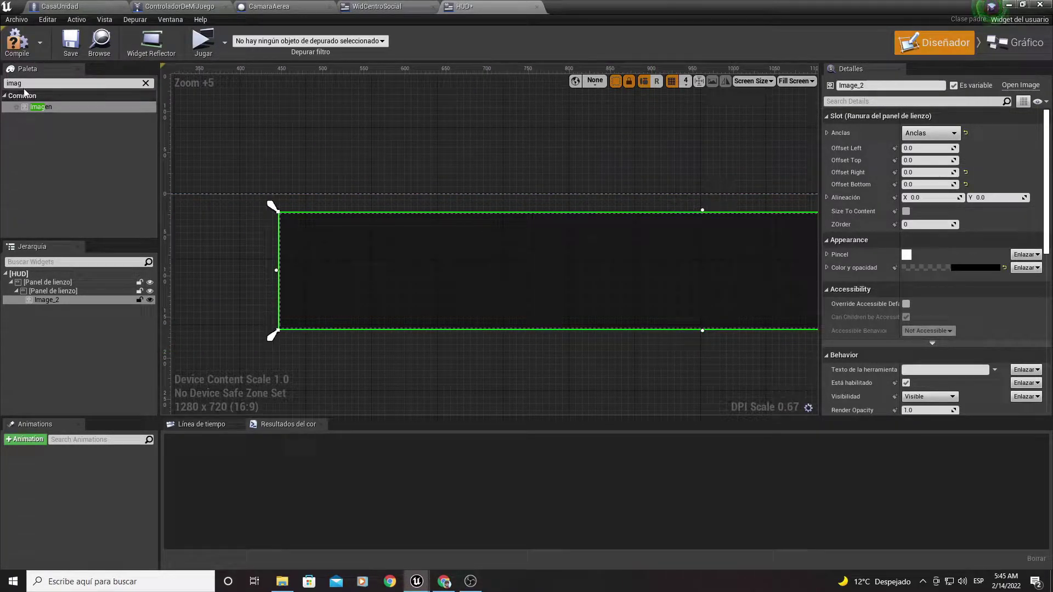
Add a uniform grid panel inside the top panel with full-stretch anchors.
left_click(22, 83)
type("panel")
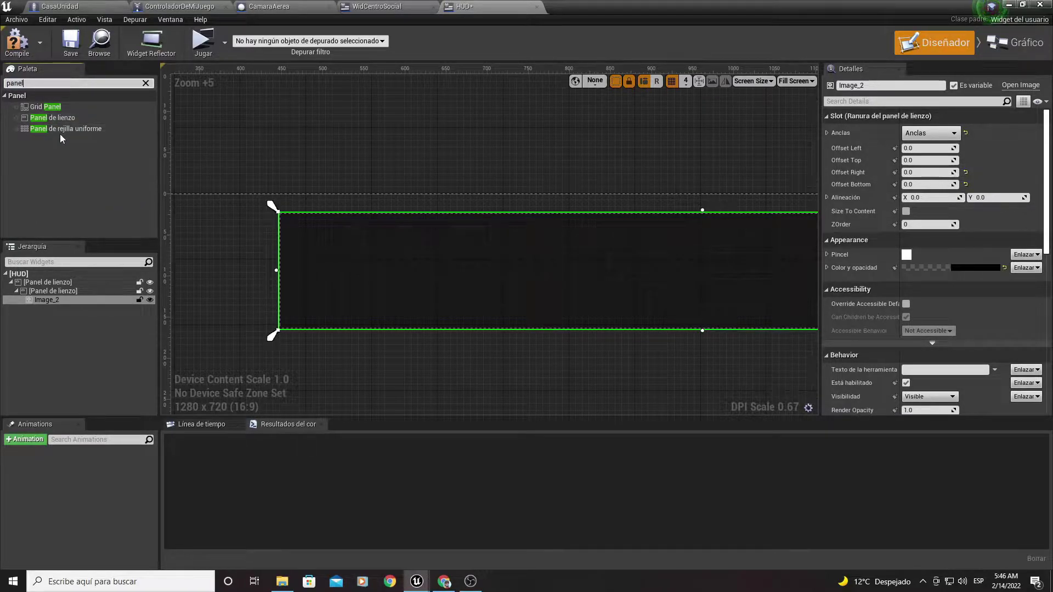
left_click_drag(62, 129, 325, 242)
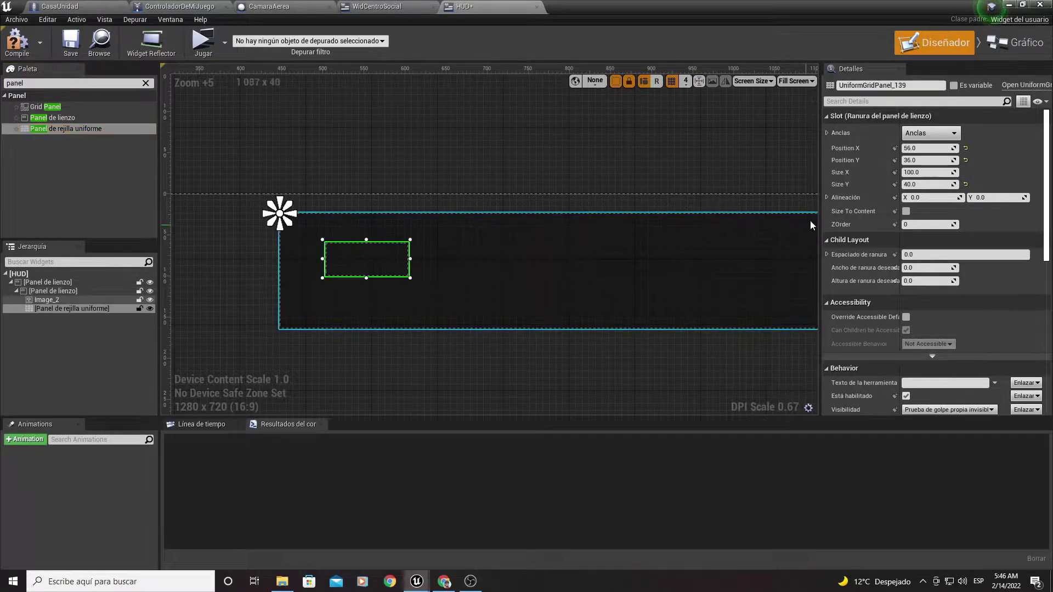
left_click(931, 133)
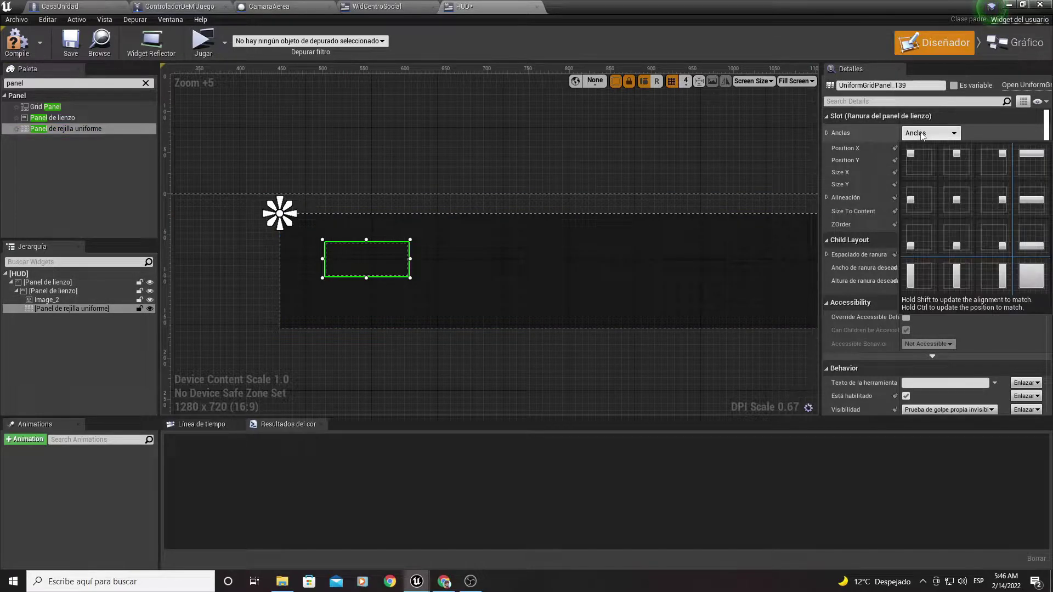
left_click(1028, 263)
Set the grid panel's left, top, right and bottom offsets all to 0.
left_click(928, 148)
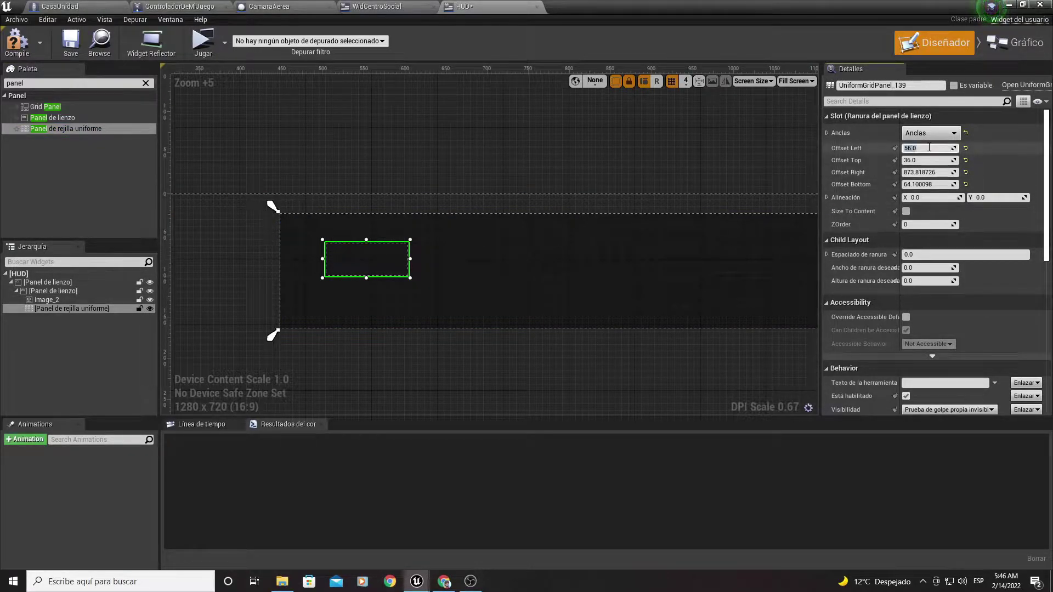
type("0")
left_click(929, 160)
type("0")
left_click(929, 172)
type("0")
key("Return")
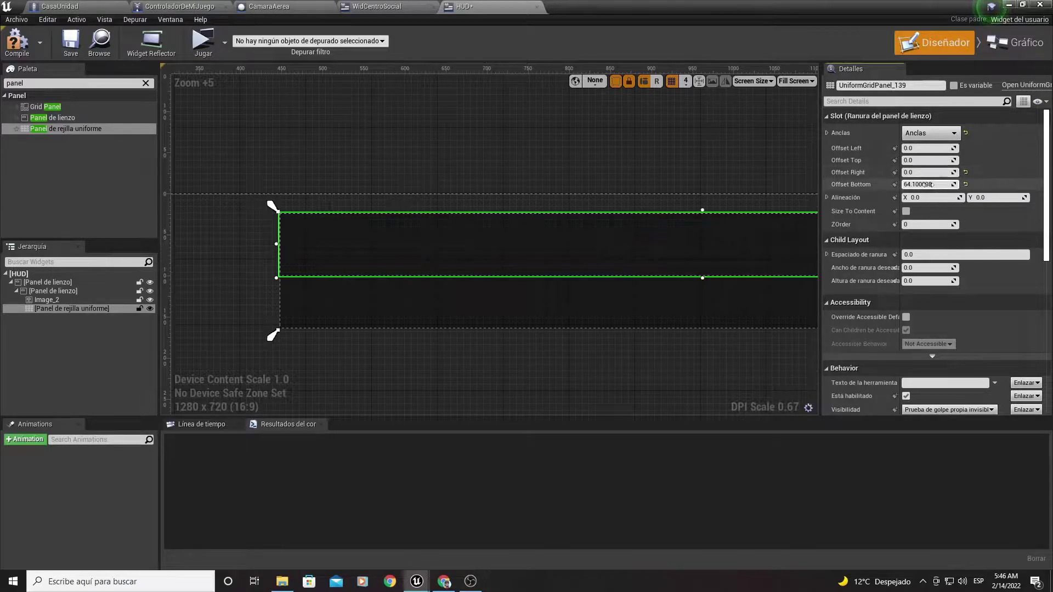
left_click(927, 184)
type("0")
key("Return")
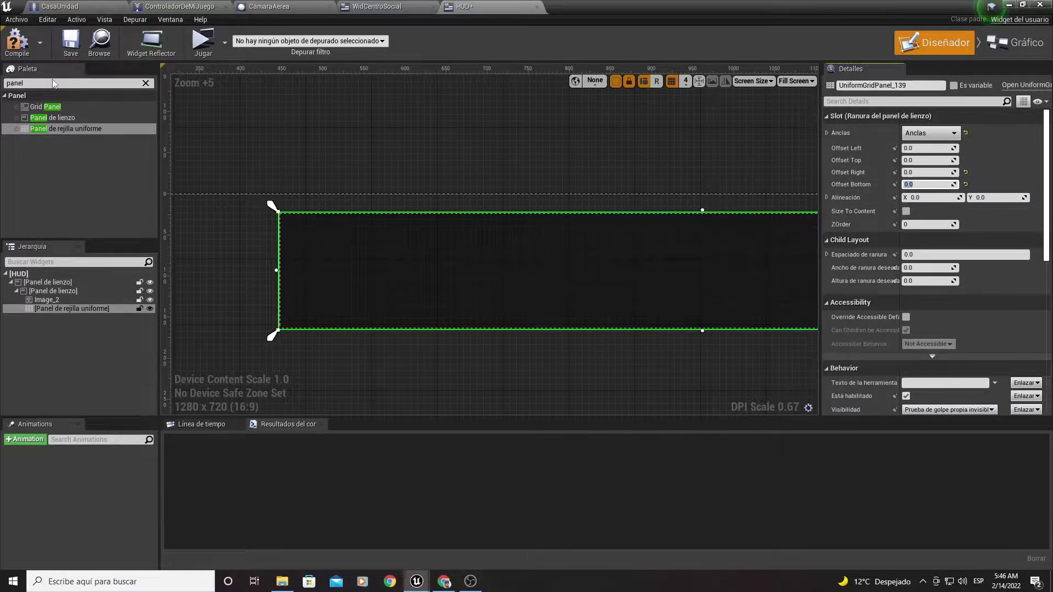
left_click(38, 84)
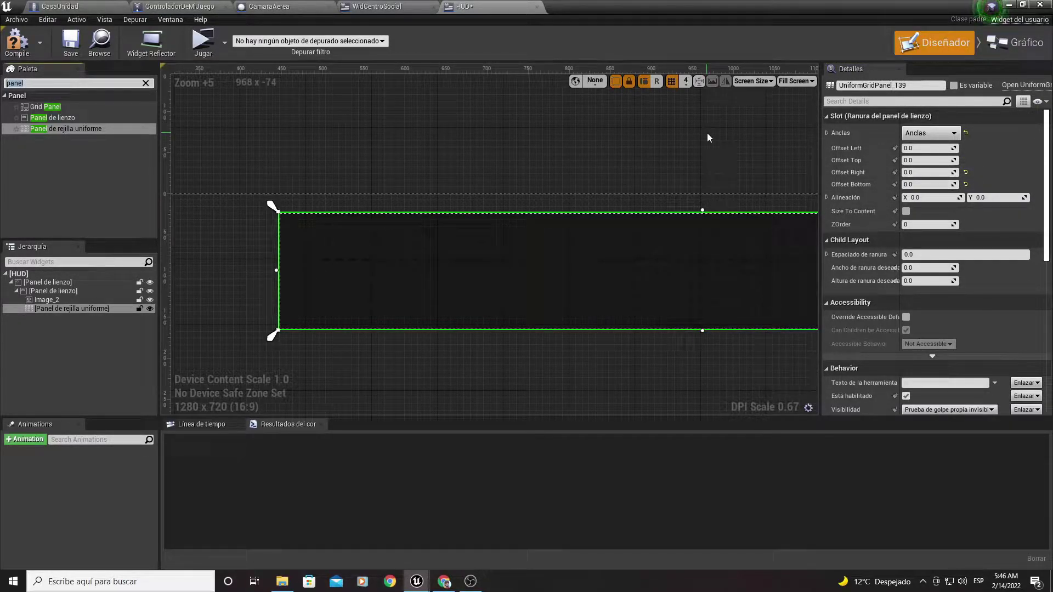
type("image")
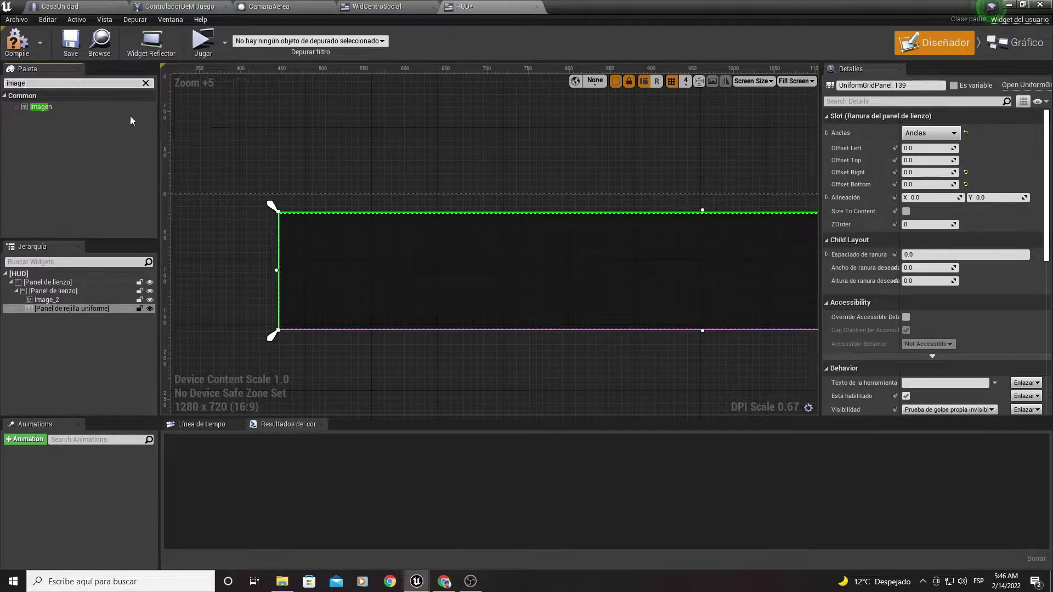
Drop an image widget into the uniform grid panel.
left_click_drag(39, 107, 418, 232)
left_click_drag(347, 261, 354, 264)
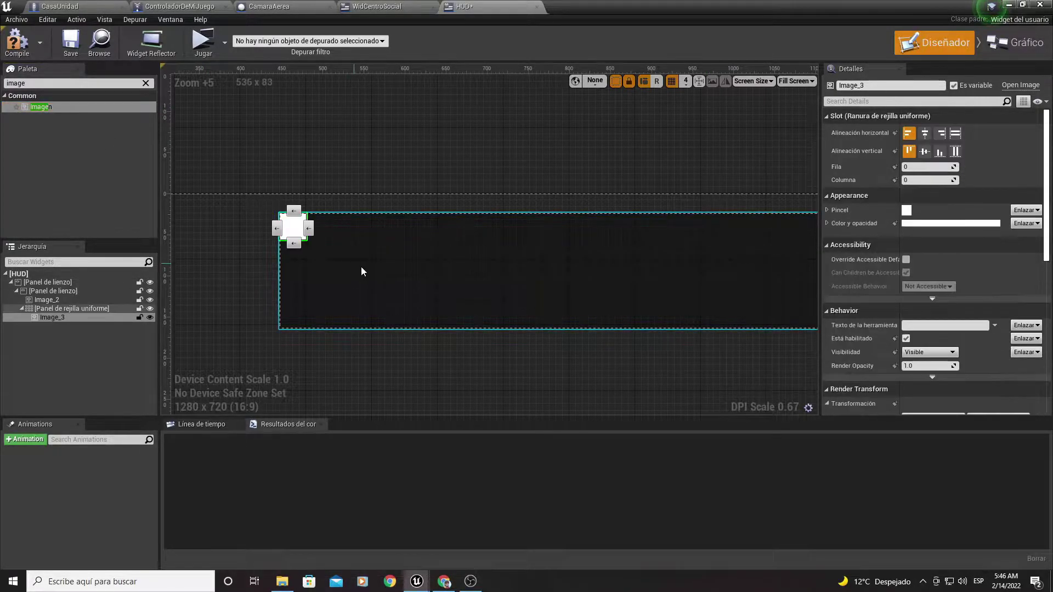
scroll(932, 247, "down", 3)
scroll(926, 301, "down", 3)
scroll(930, 328, "down", 4)
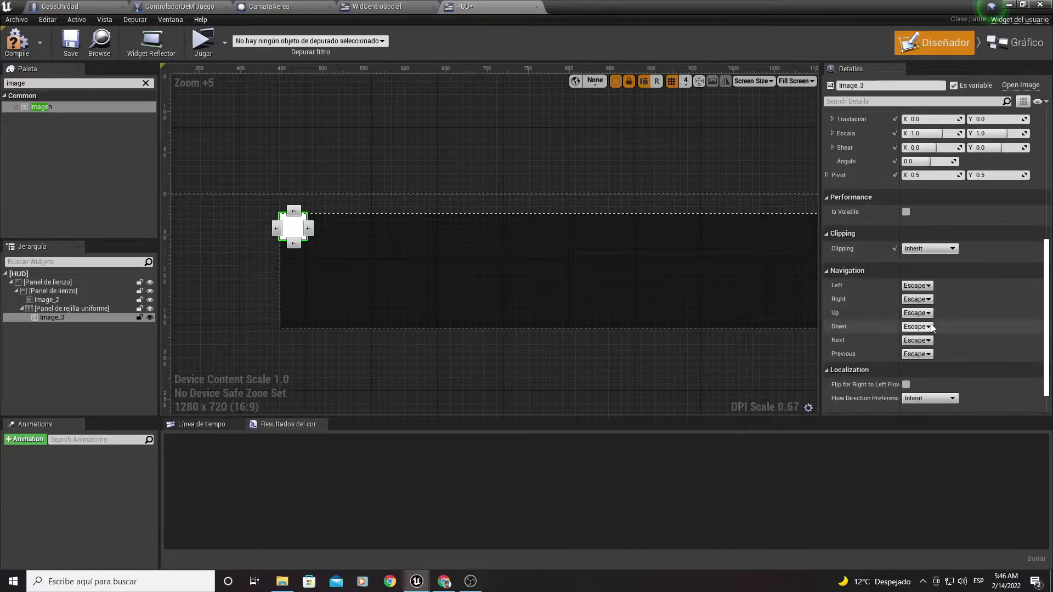
scroll(921, 302, "down", 1)
scroll(913, 267, "up", 3)
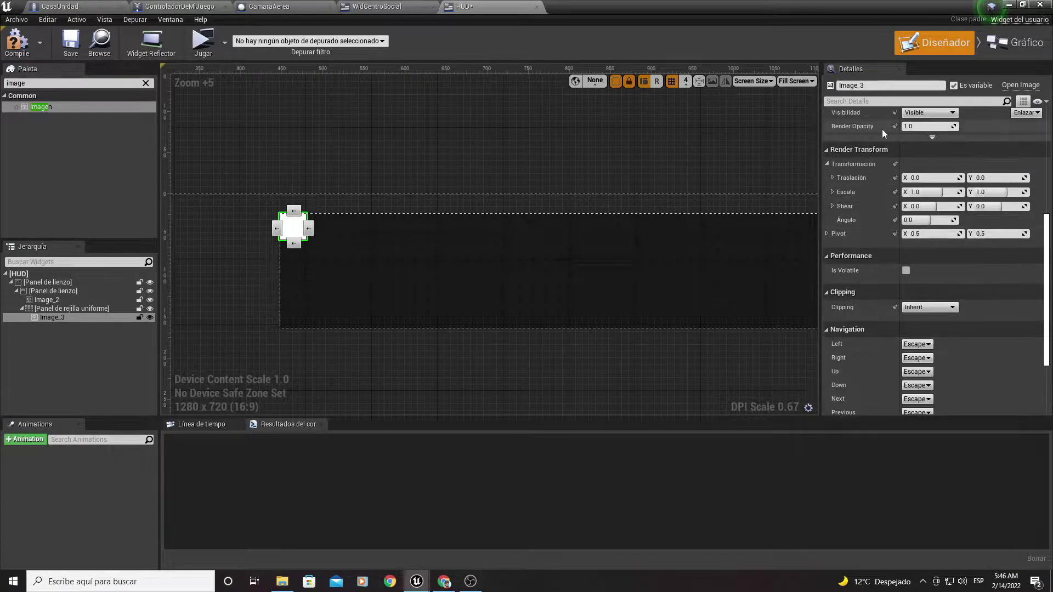
Set the image's render transform scale to 3 × 3.
left_click(926, 193)
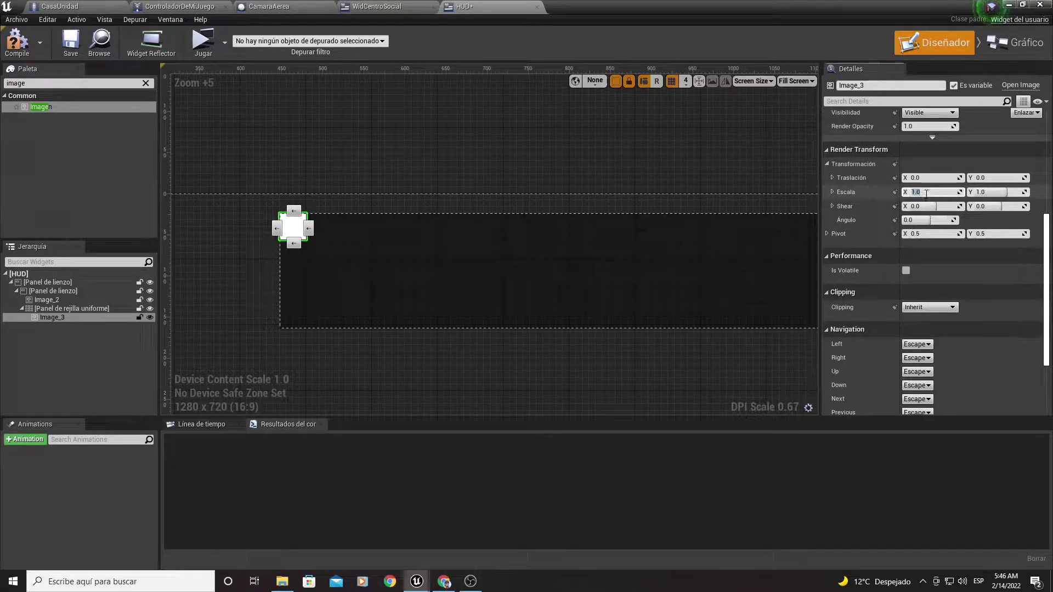
type("5")
key("Return")
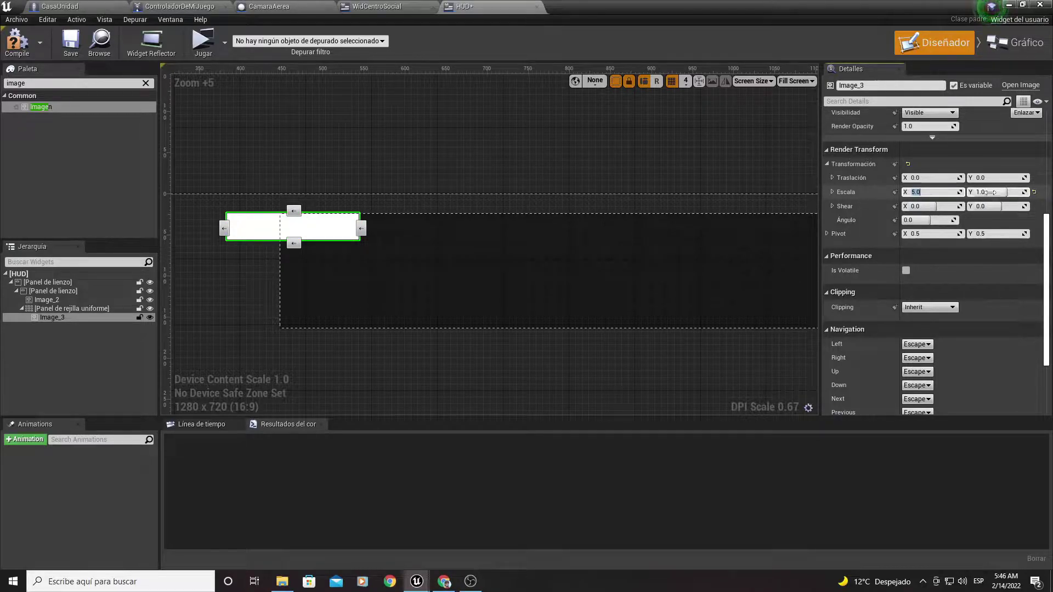
left_click(990, 193)
type("5")
key("Return")
type("3")
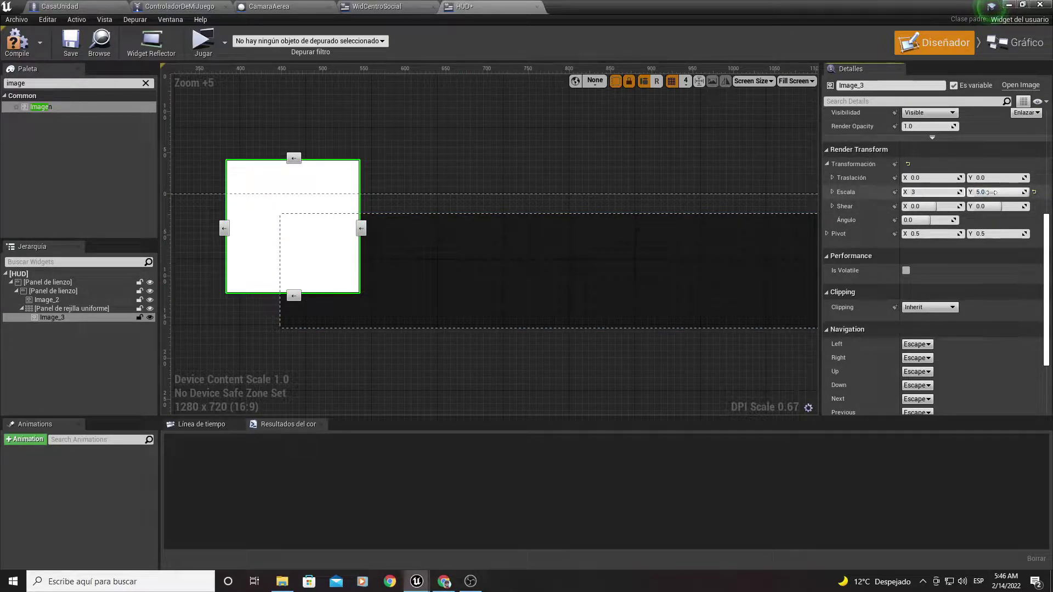
left_click(991, 192)
type("3")
key("Return")
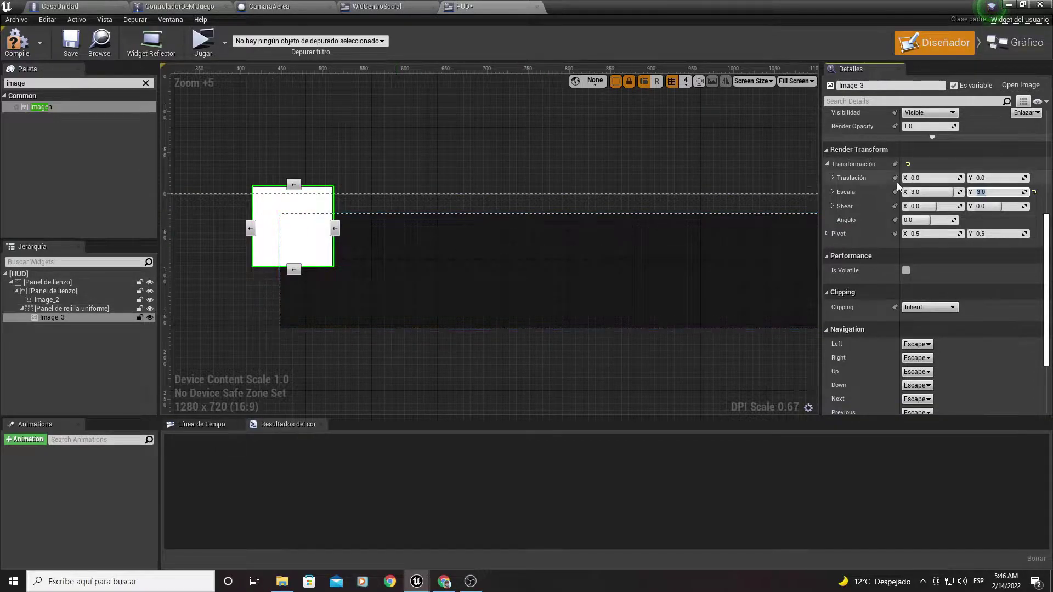
Set the image's render translation to 40, 40.
left_click_drag(916, 177, 937, 177)
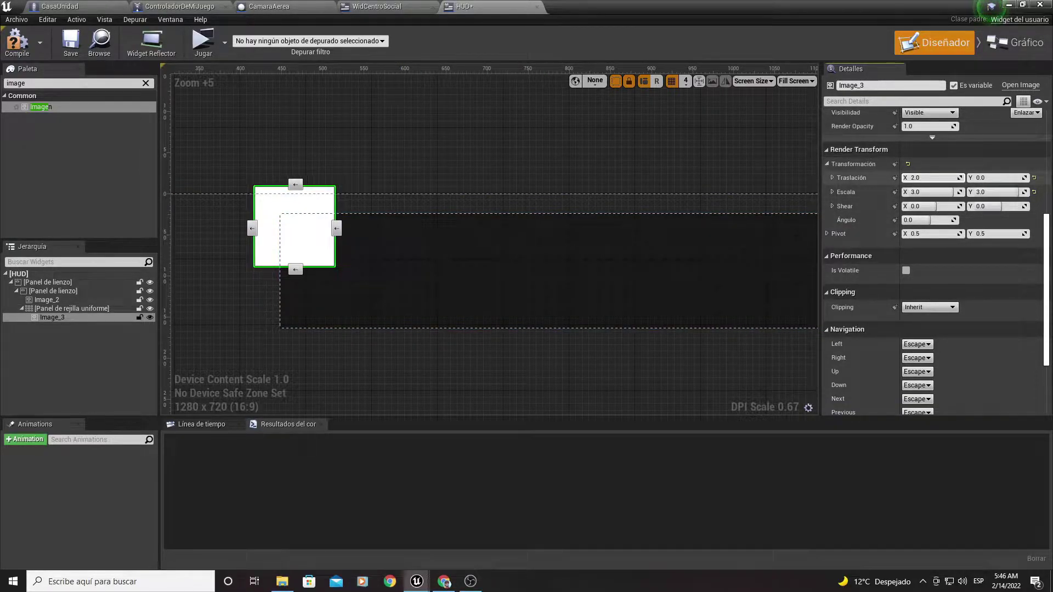
left_click(932, 178)
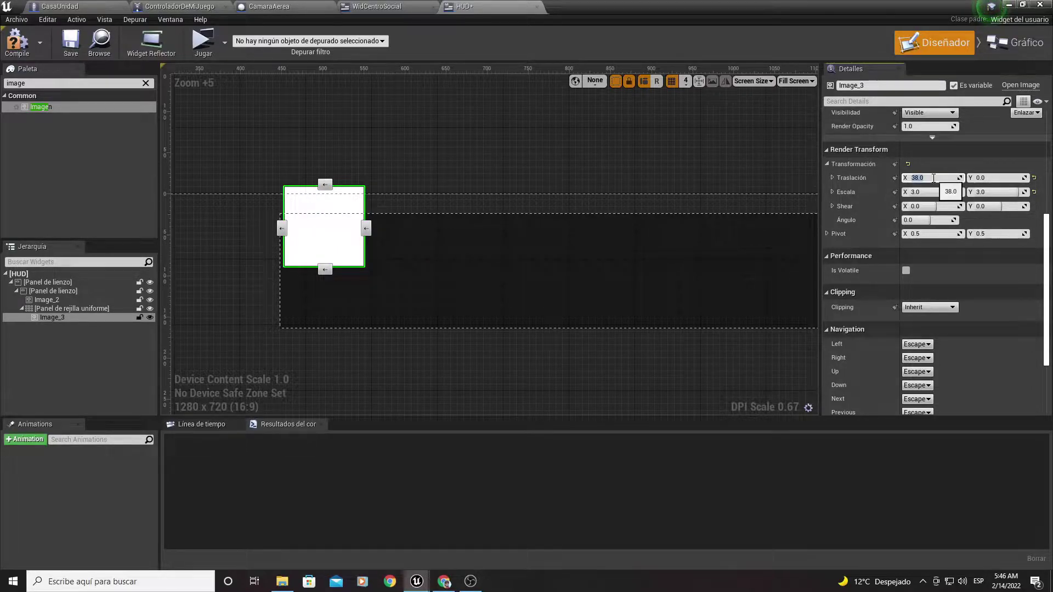
key("Return")
type("35")
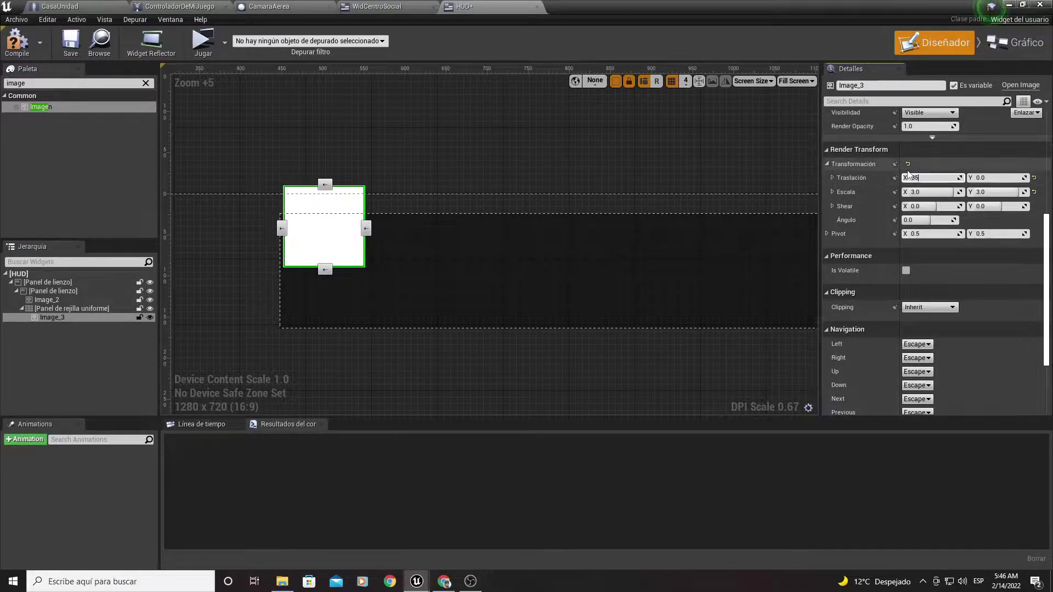
key("Return")
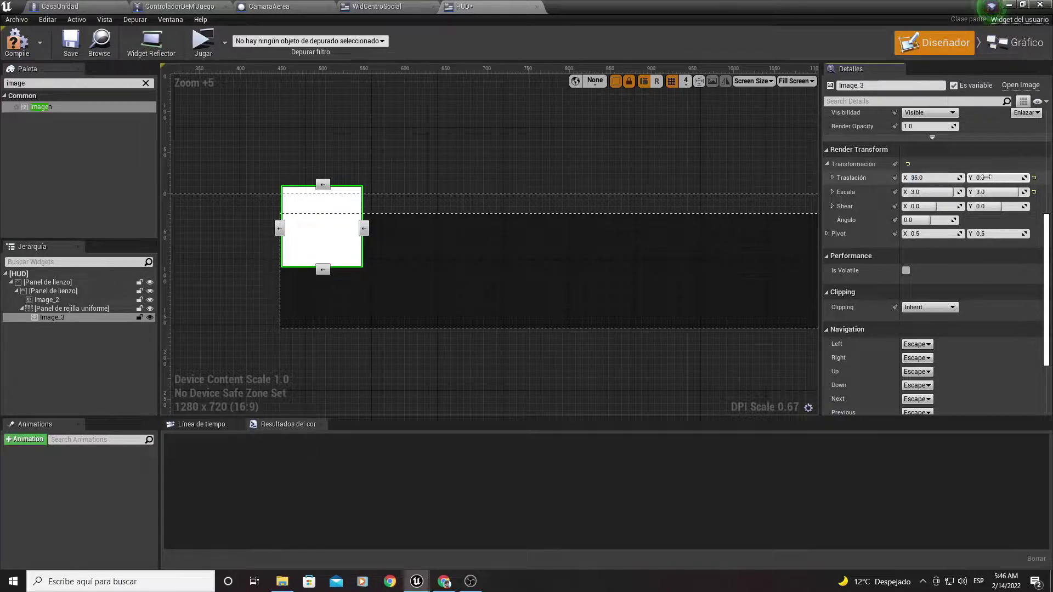
left_click_drag(986, 178, 1009, 177)
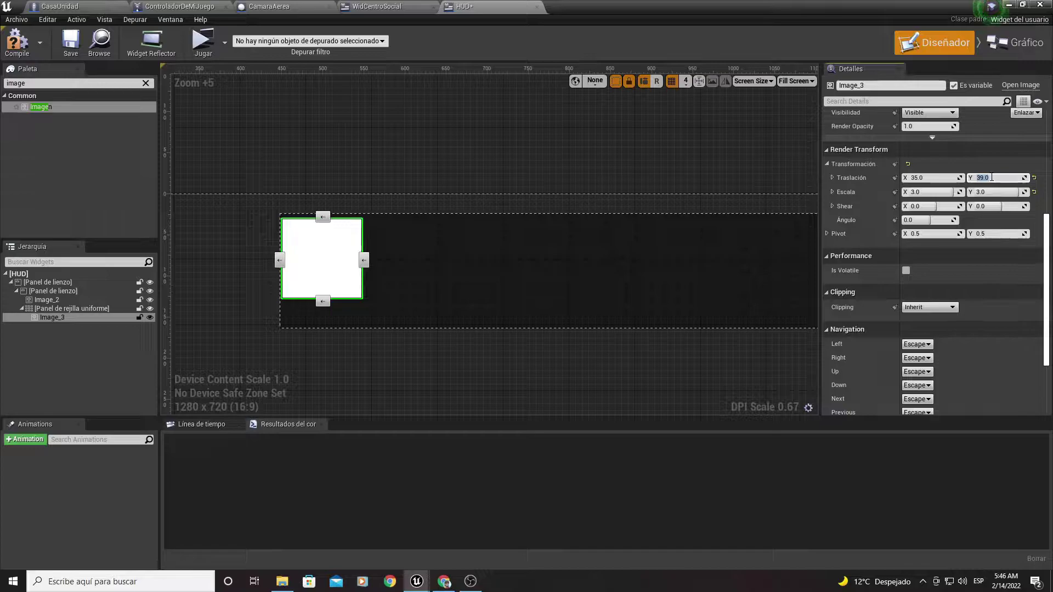
type("4")
key("Return")
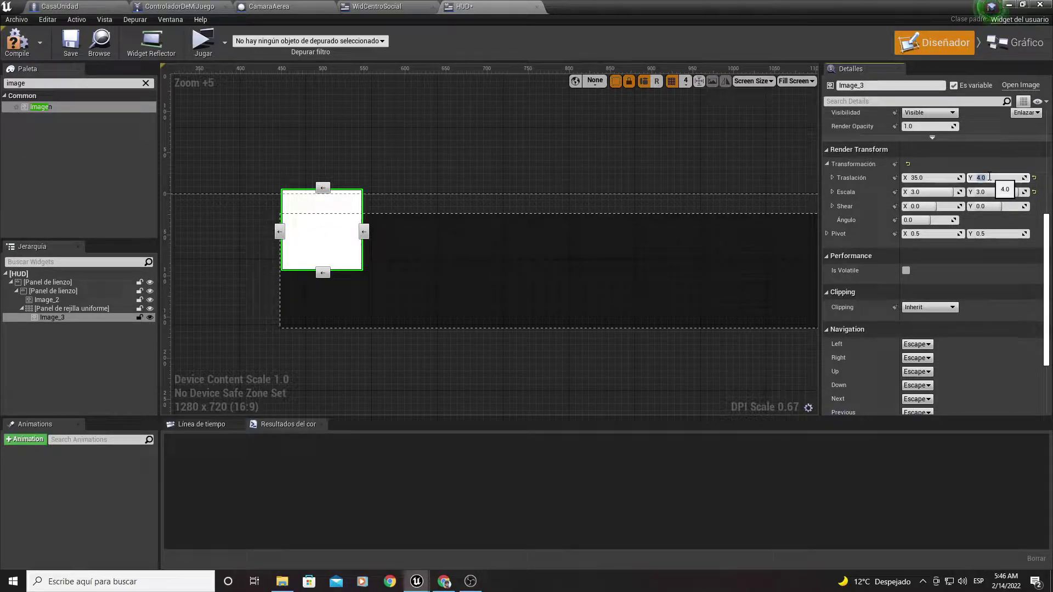
type("0")
key("Return")
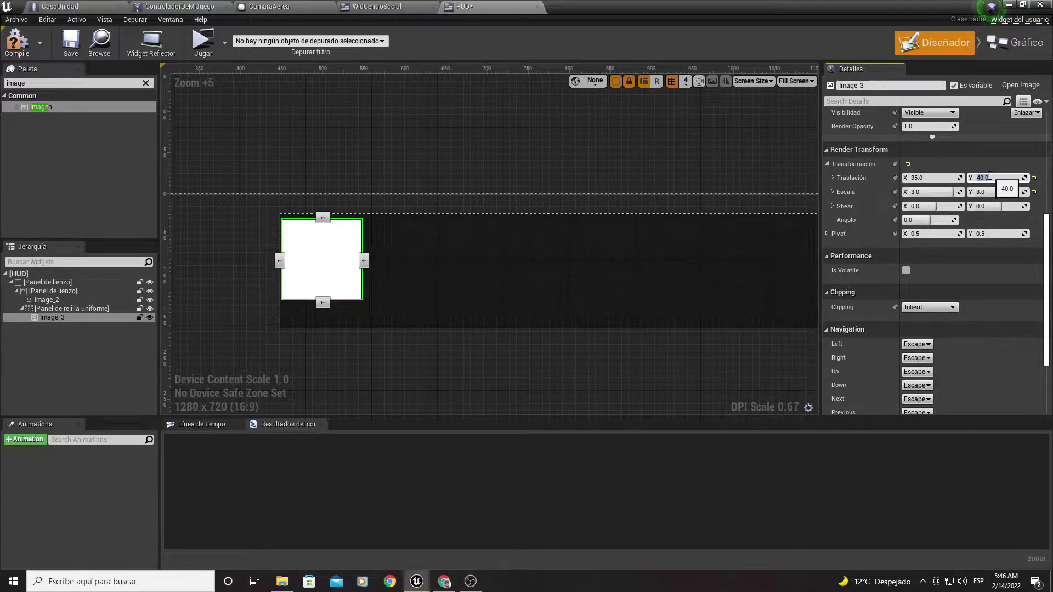
left_click(921, 177)
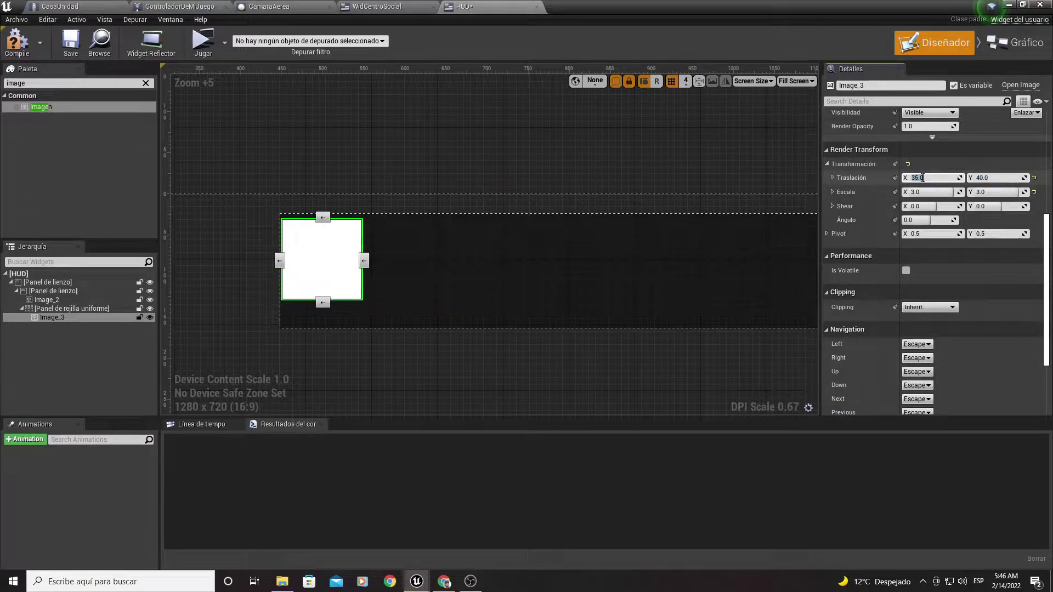
type("40")
key("Return")
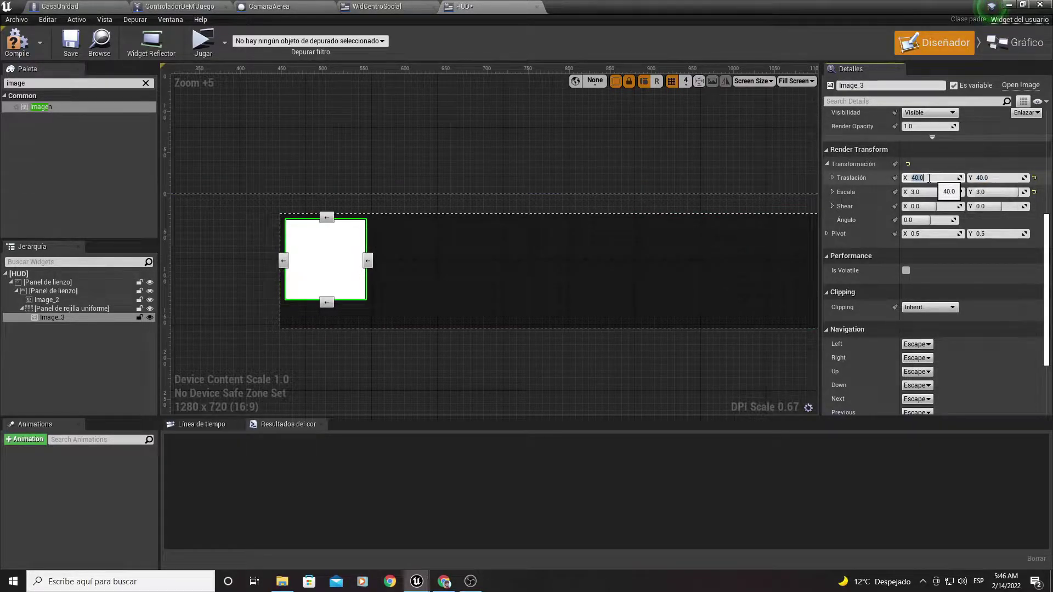
right_click_drag(384, 220, 413, 196)
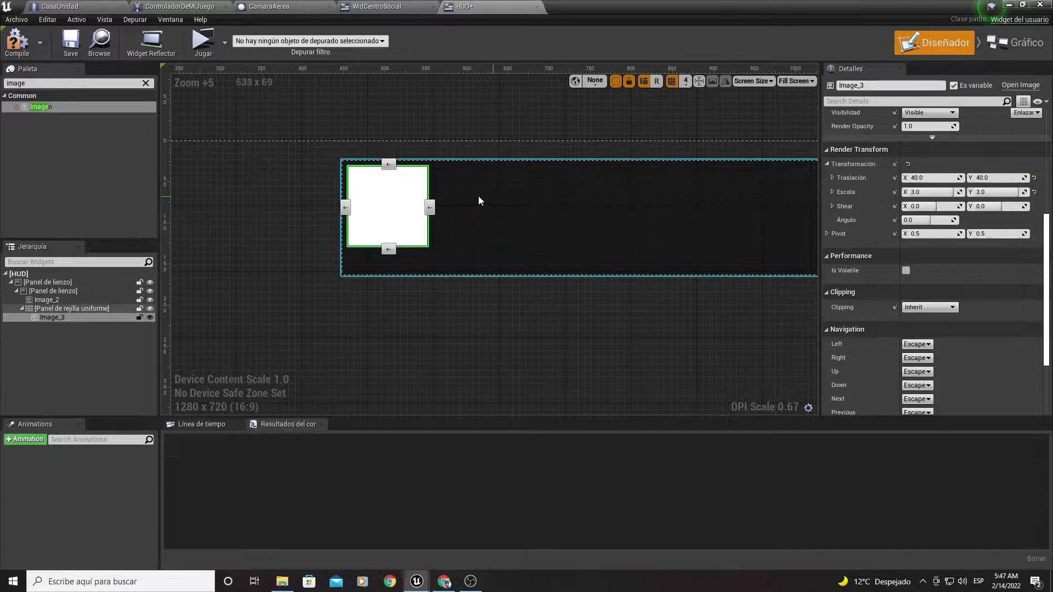
scroll(933, 139, "up", 5)
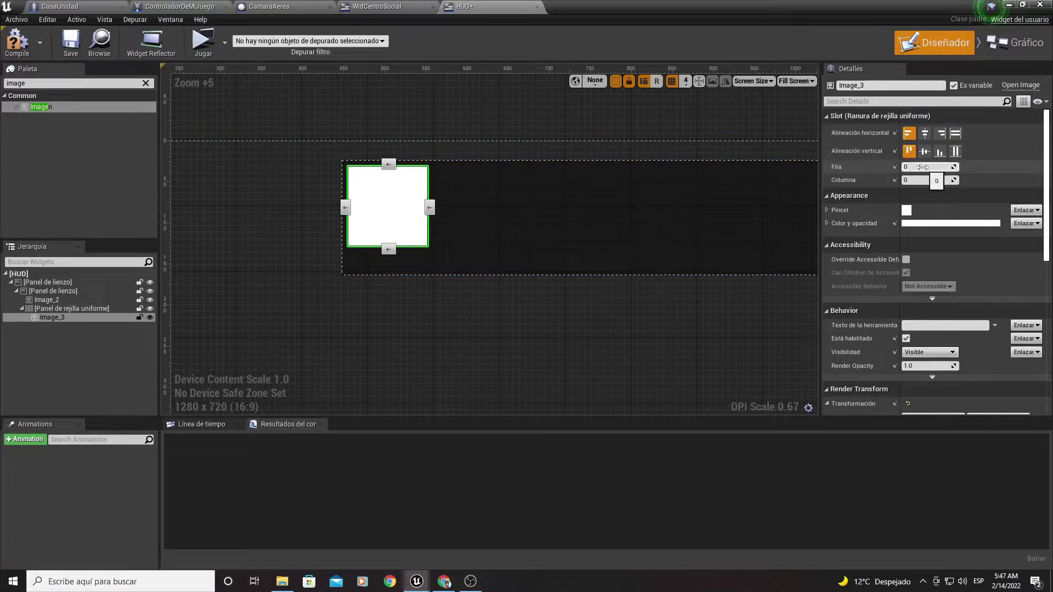
Rename the grid image to Image_Comida after reverting a trial column change.
left_click(912, 181)
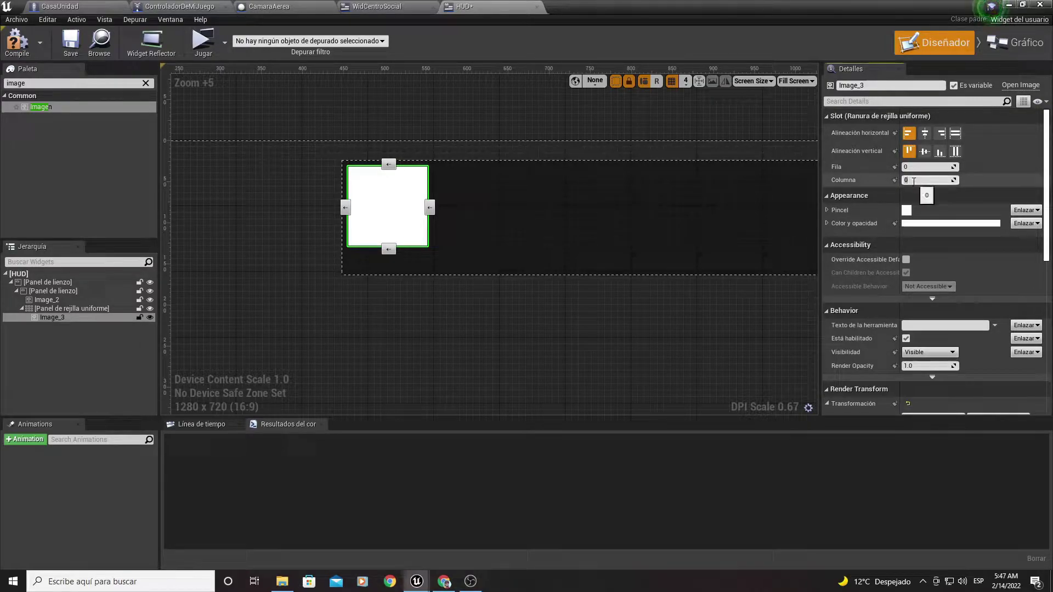
type("1")
key("Return")
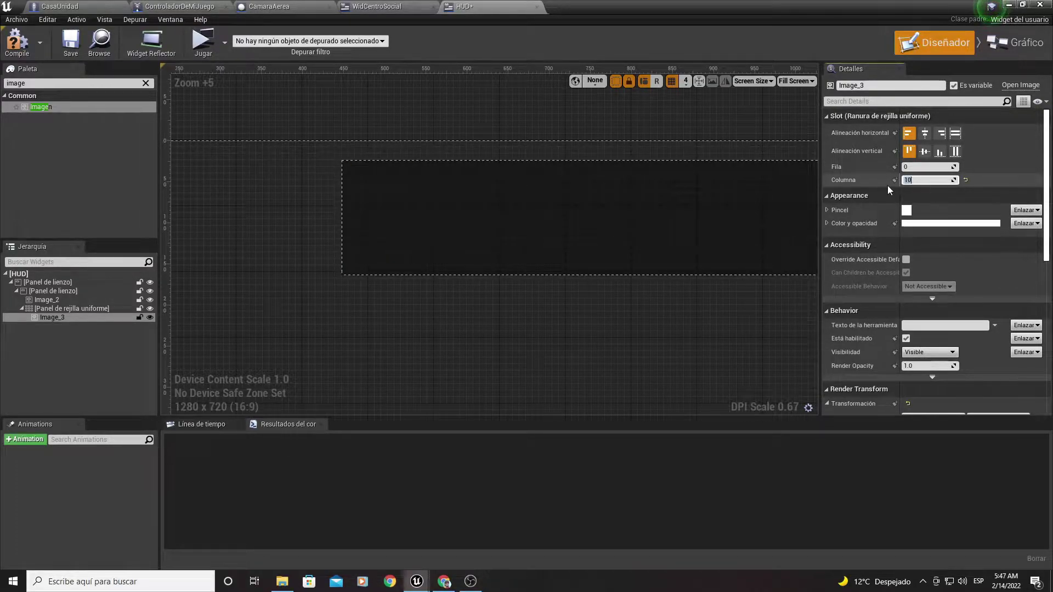
key("ctrl+z")
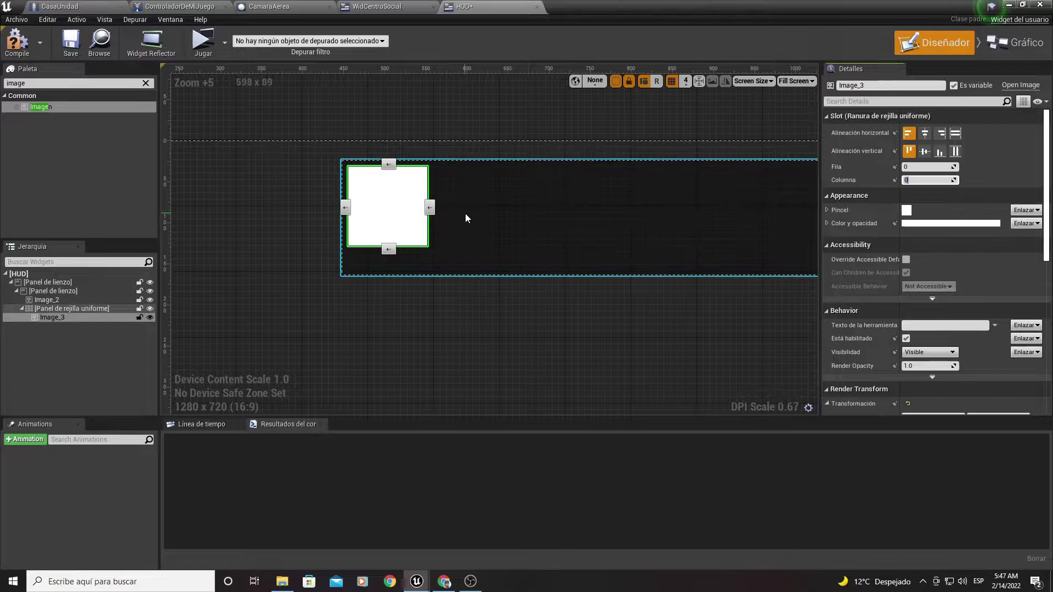
left_click(52, 375)
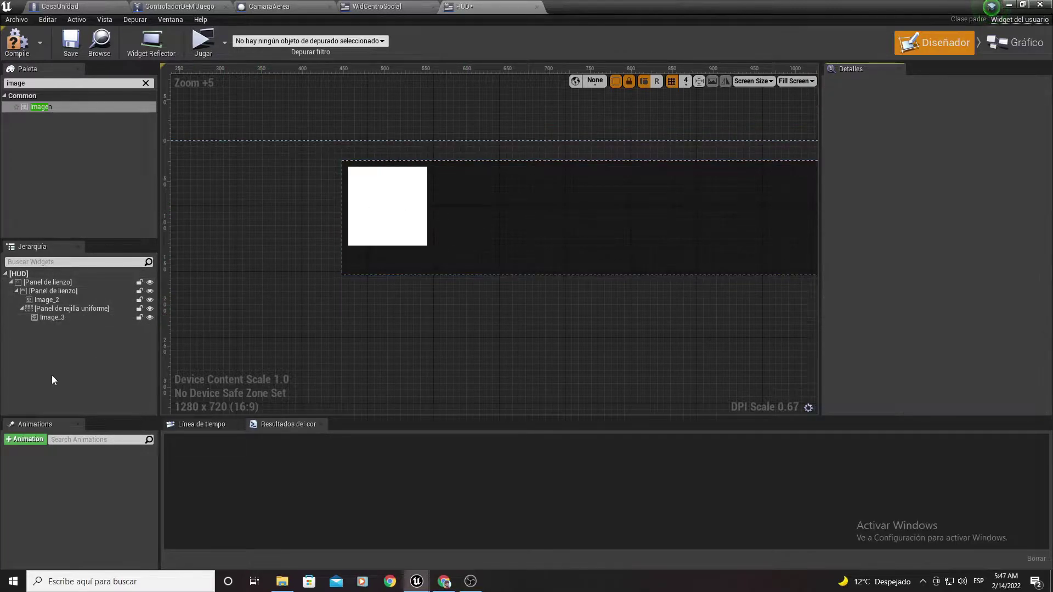
left_click(48, 318)
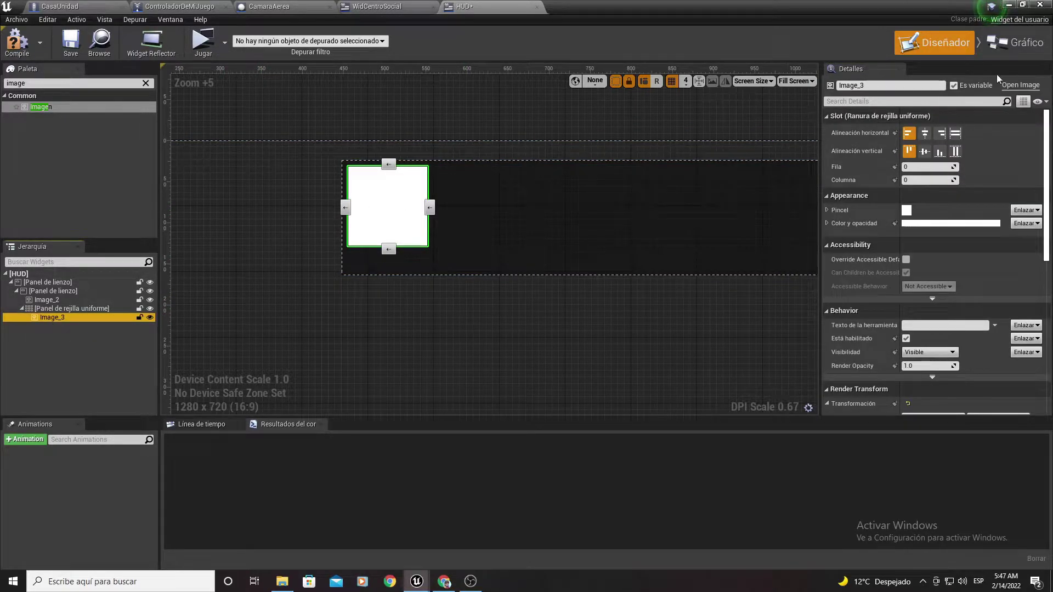
left_click(863, 85)
type("Comida")
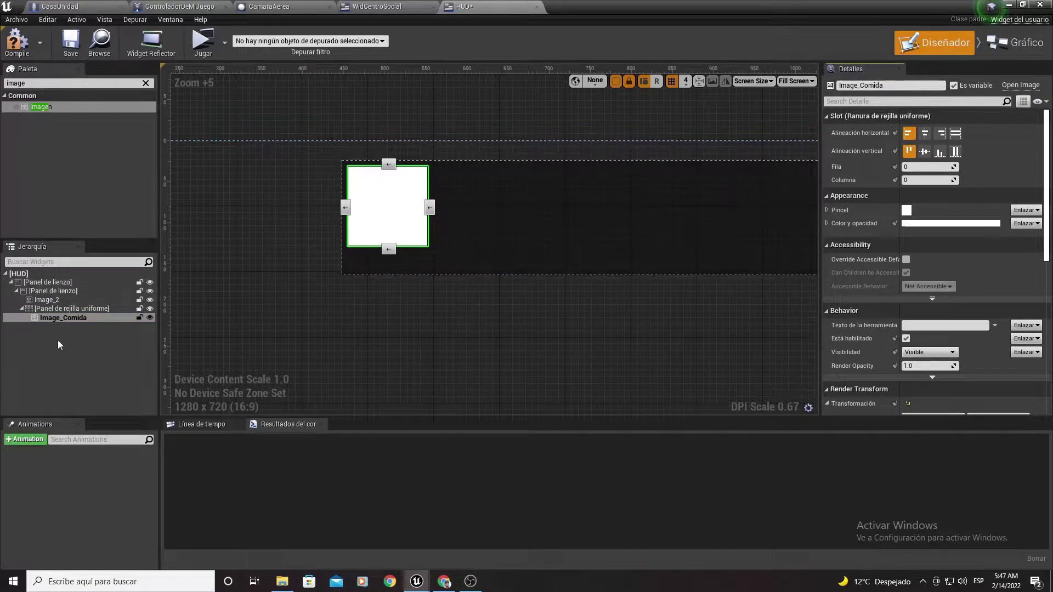
left_click(54, 345)
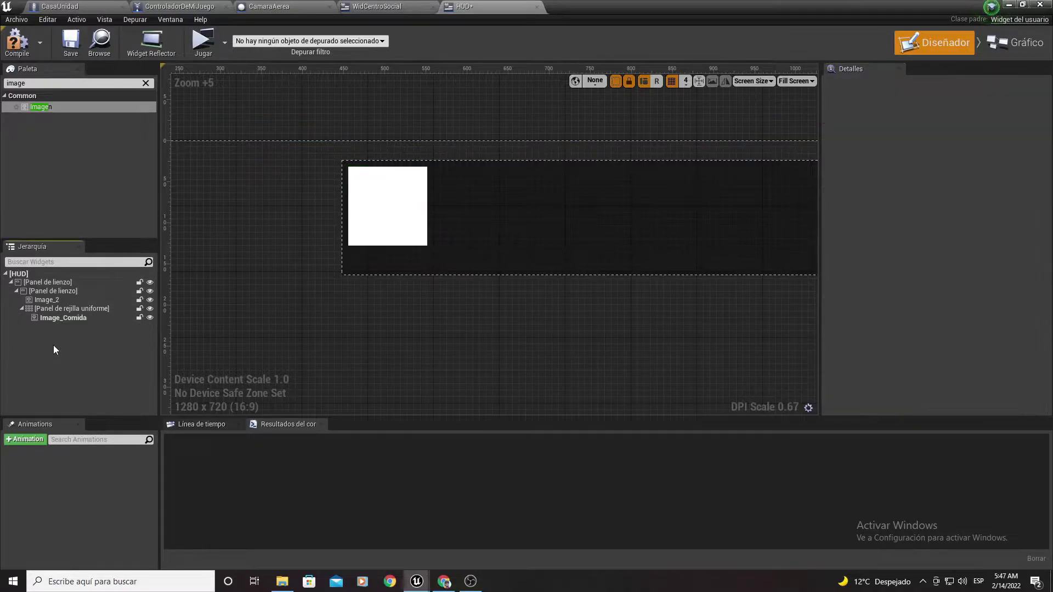
Duplicate Image_Comida and rename the copy Image_Comida_1 to Image_Madera.
left_click(53, 317)
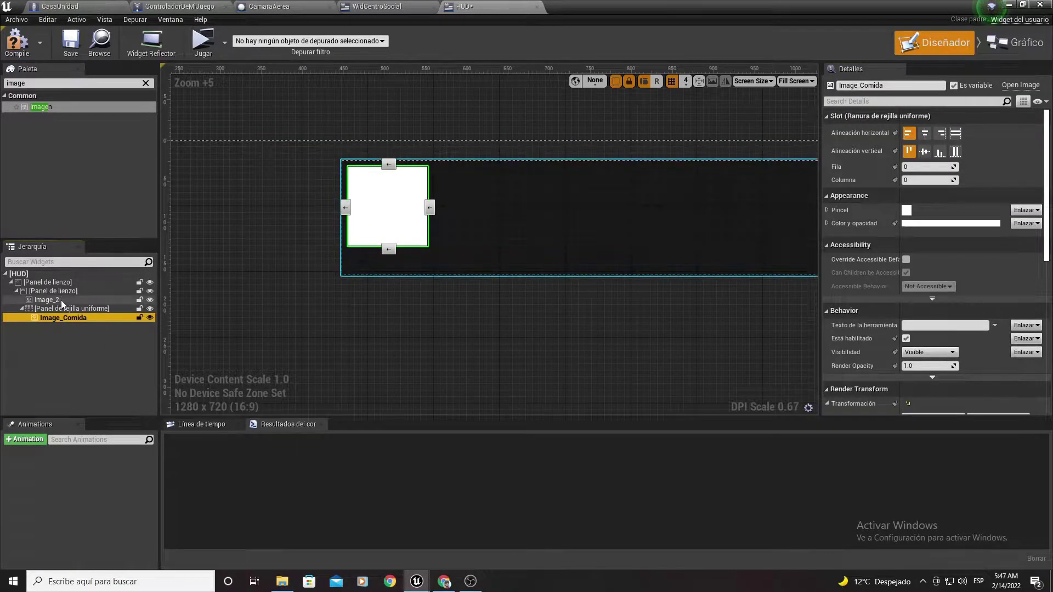
left_click(61, 307)
left_click(64, 315)
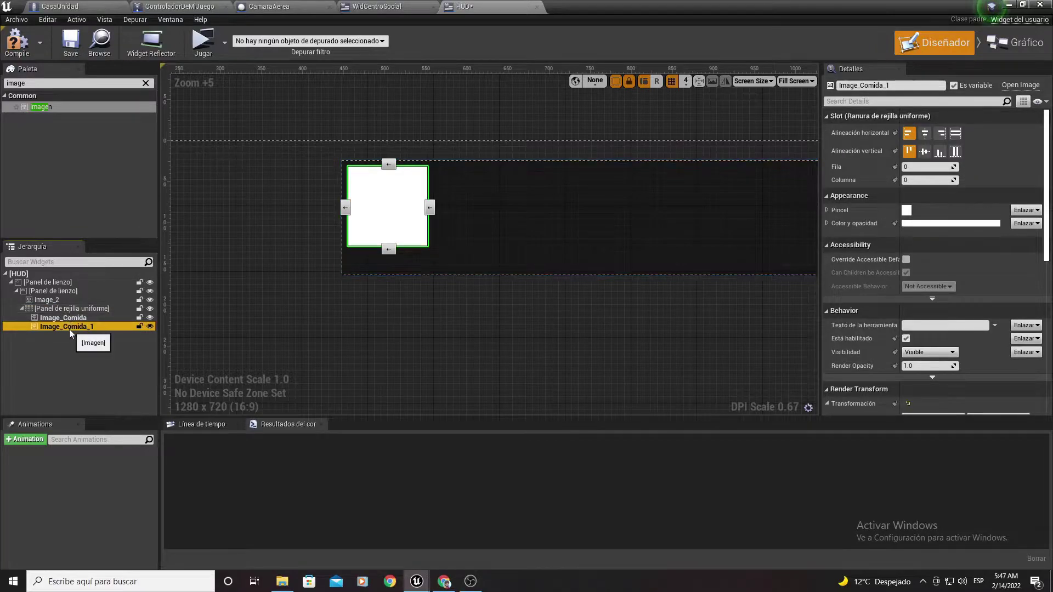
key("ctrl+d")
key("ctrl+d")
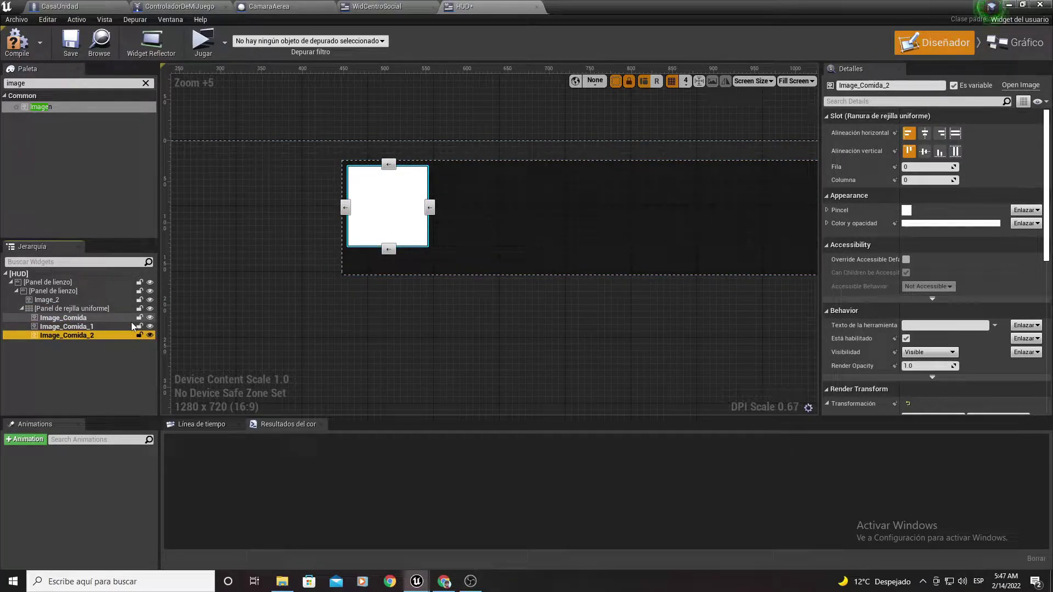
left_click(87, 326)
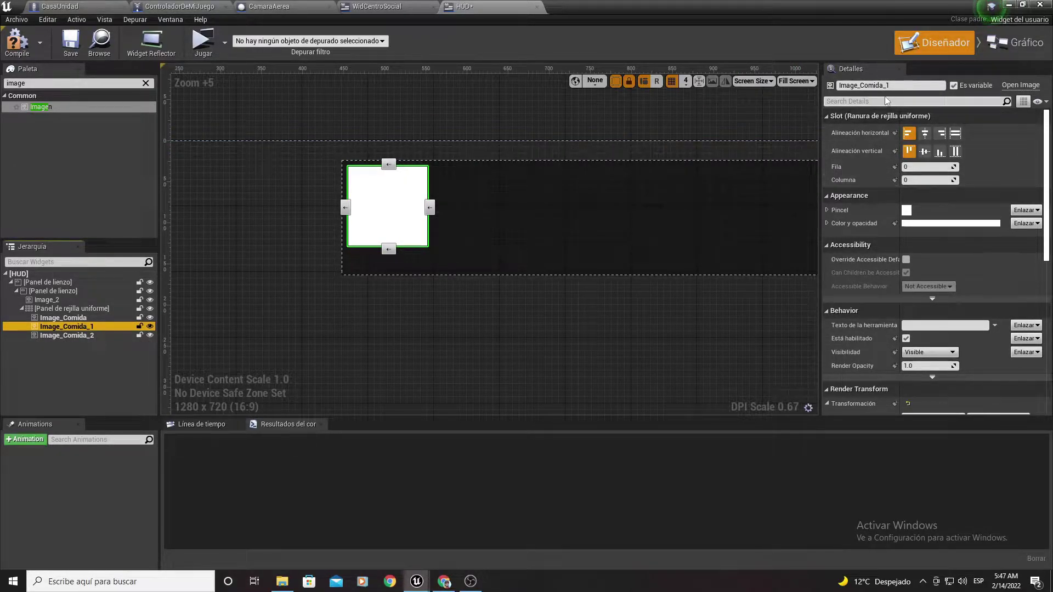
left_click(863, 85)
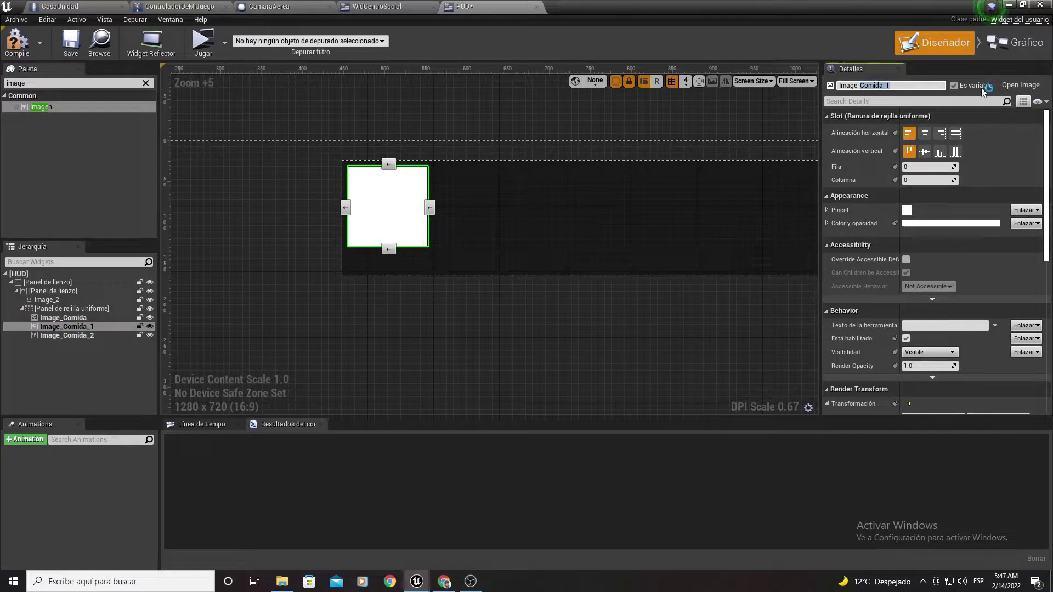
type("Made")
key("Return")
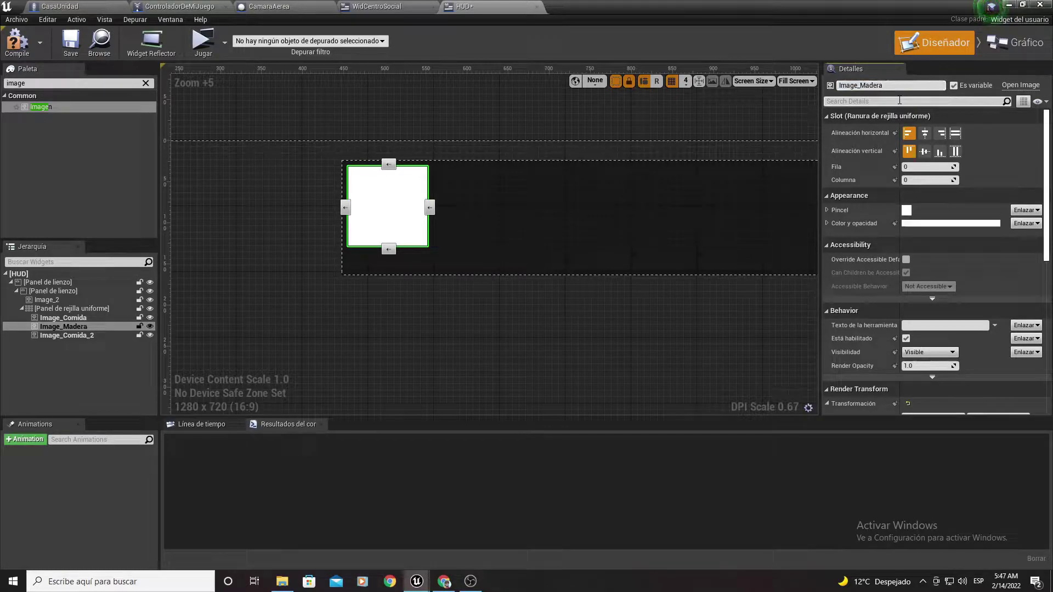
Rename the Image_Comida_2 widget to Image_Rocka.
right_click(727, 166)
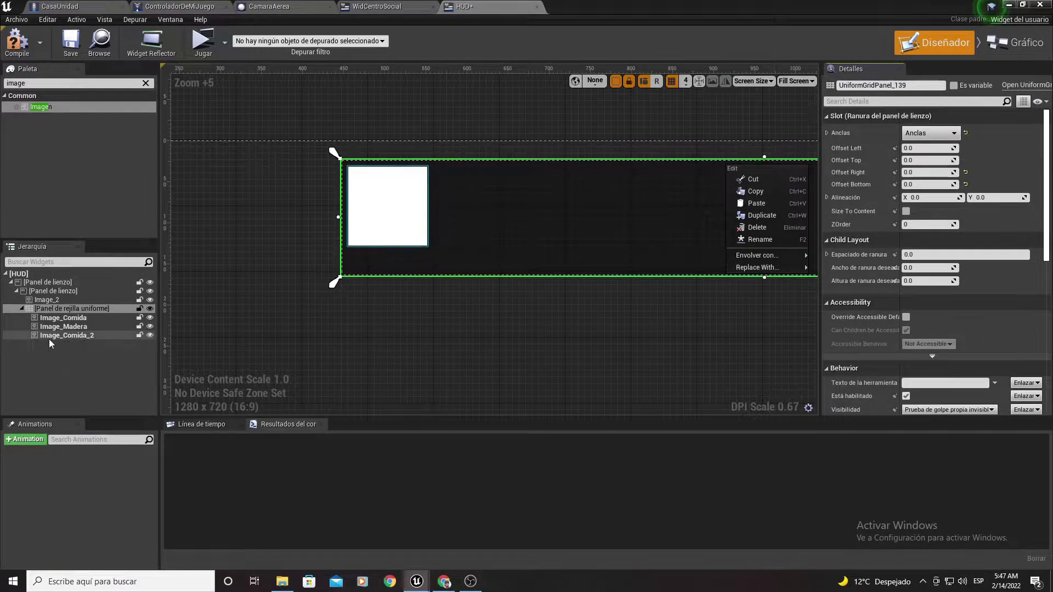
left_click(63, 336)
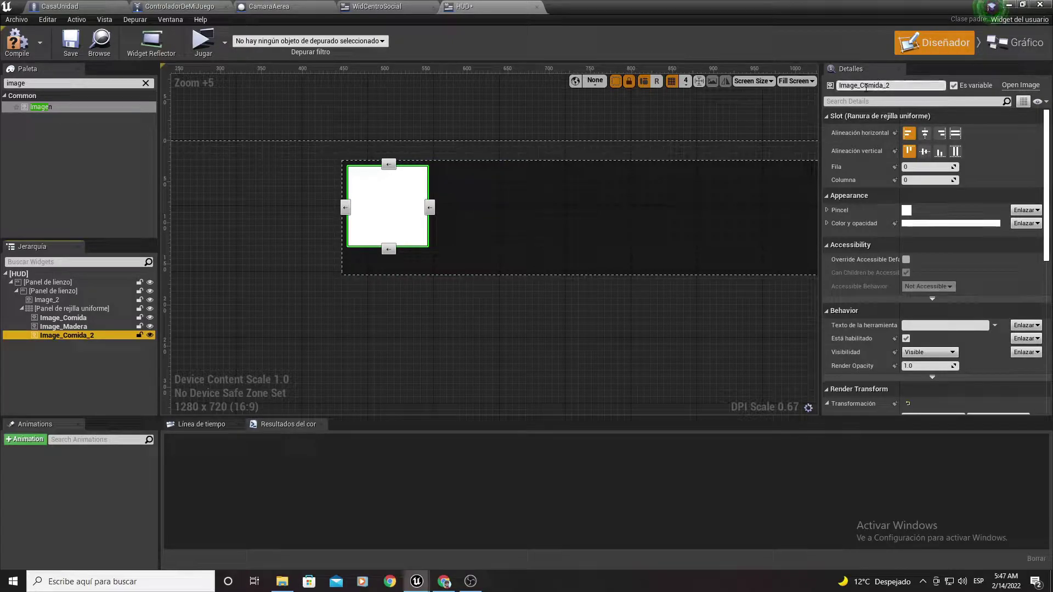
left_click(893, 85)
type("Rock")
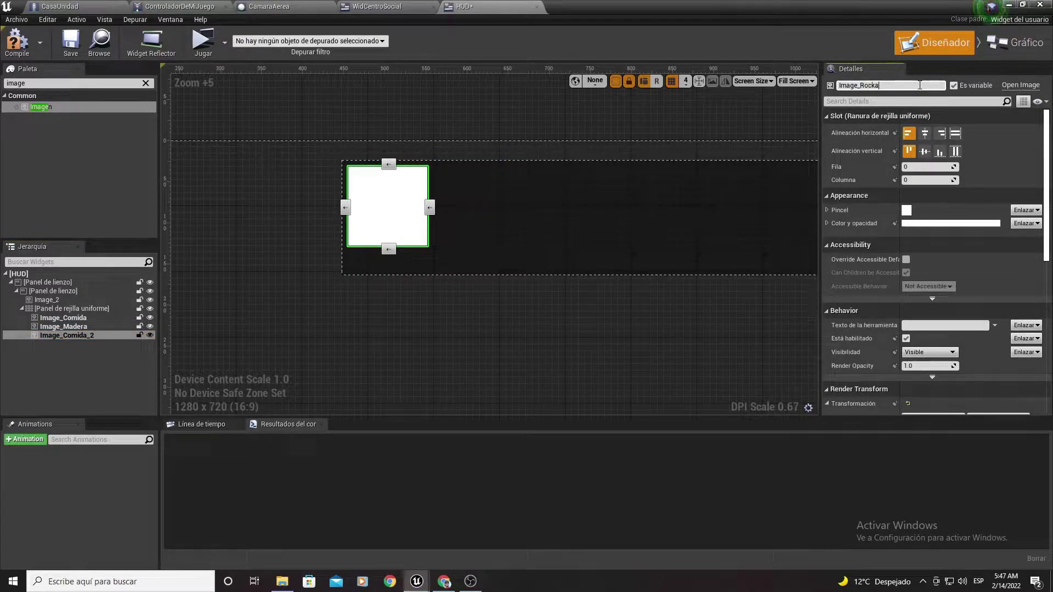
Put Image_Madera in grid column 1 and Image_Rocka in column 2.
left_click(74, 326)
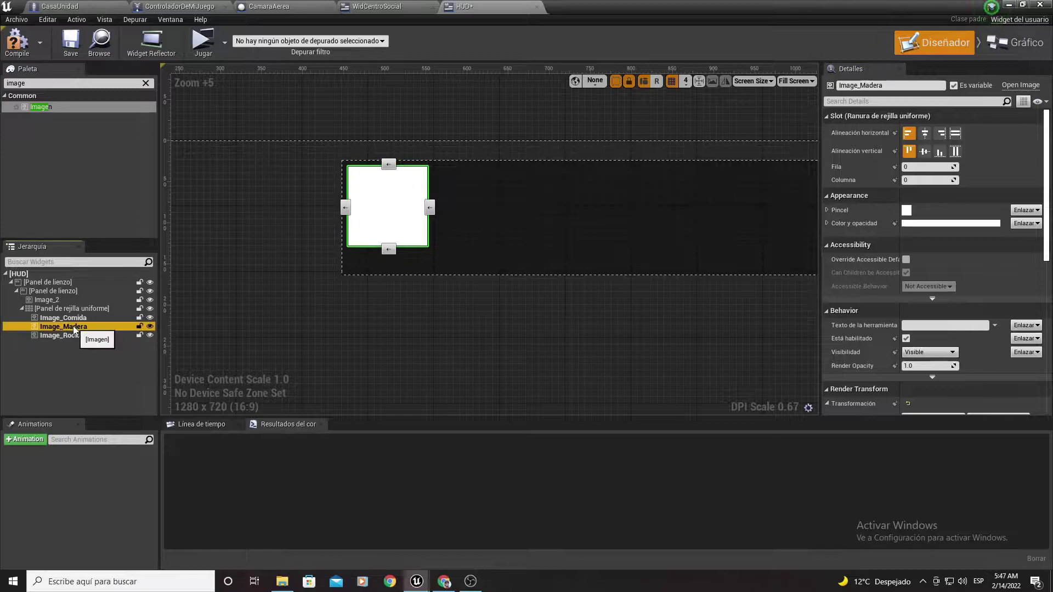
left_click(926, 181)
type("1")
key("Return")
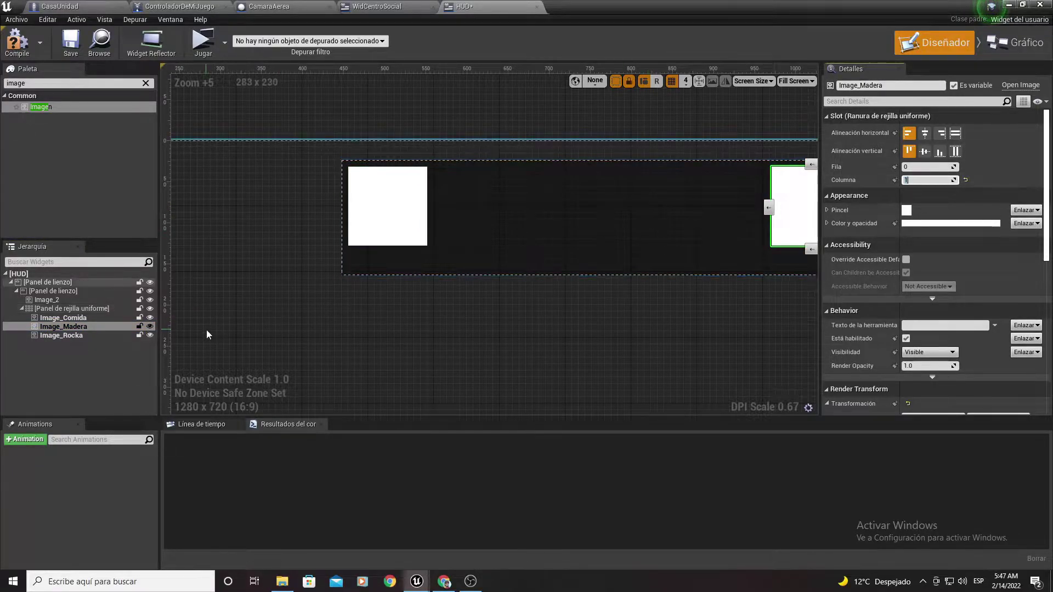
left_click(101, 337)
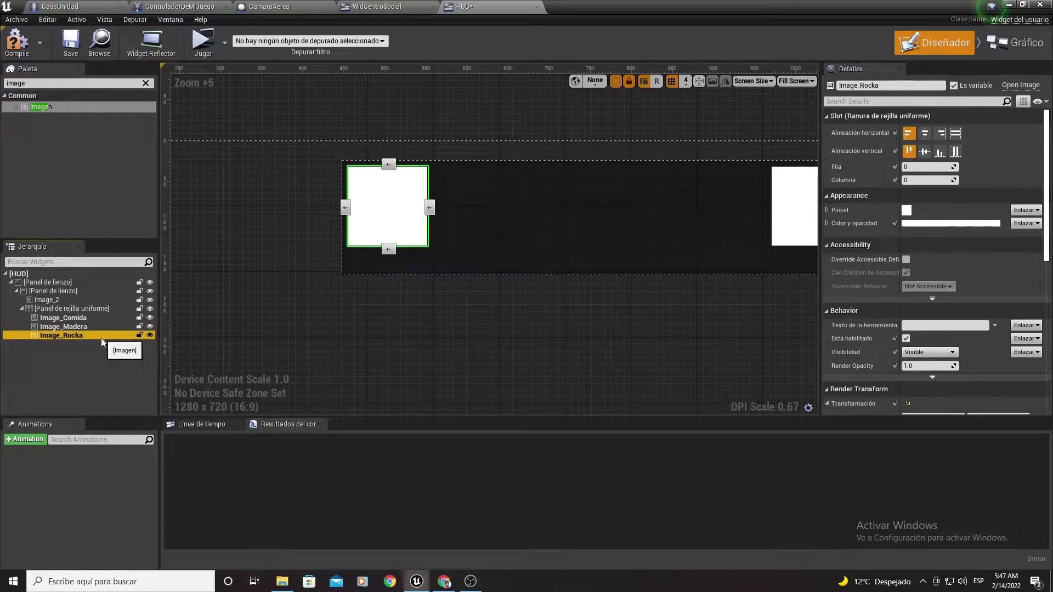
left_click(927, 180)
type("2")
key("Return")
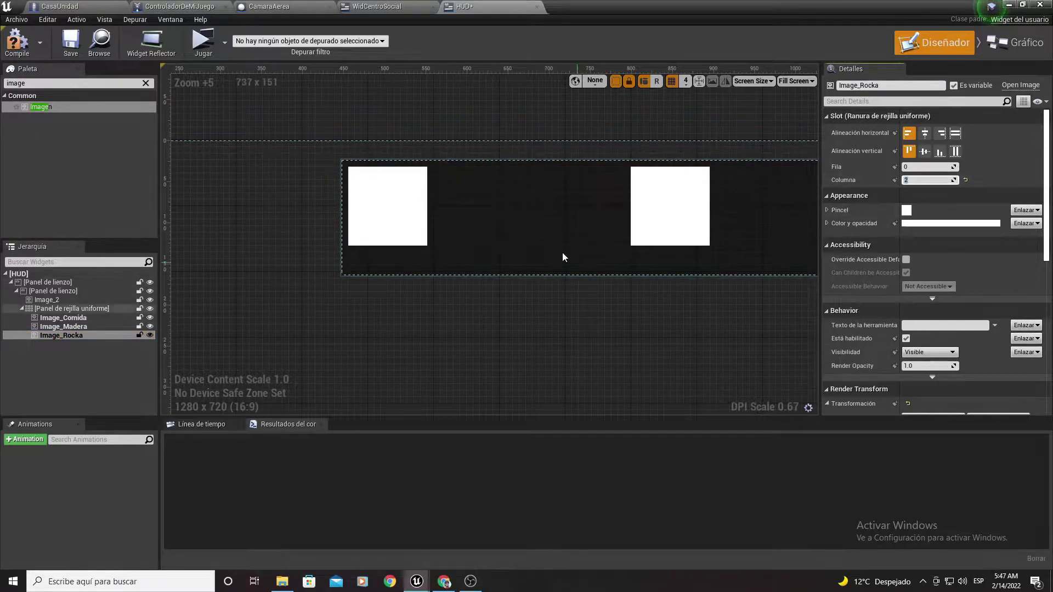
right_click_drag(564, 254, 291, 307)
scroll(289, 307, "down", 3)
right_click_drag(426, 291, 647, 202)
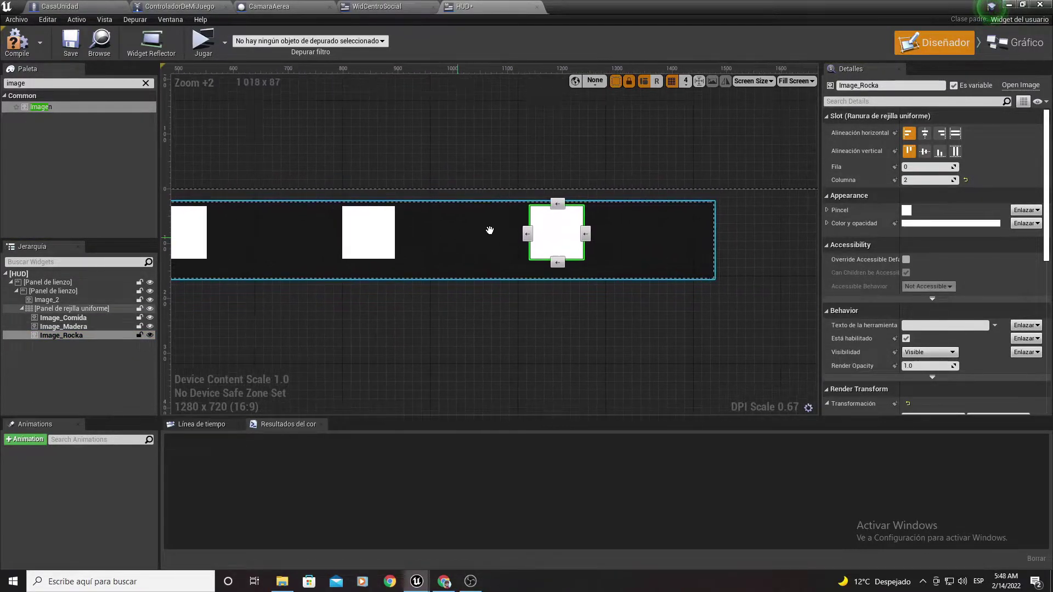
scroll(378, 206, "up", 1)
scroll(369, 219, "up", 2)
scroll(373, 214, "up", 4)
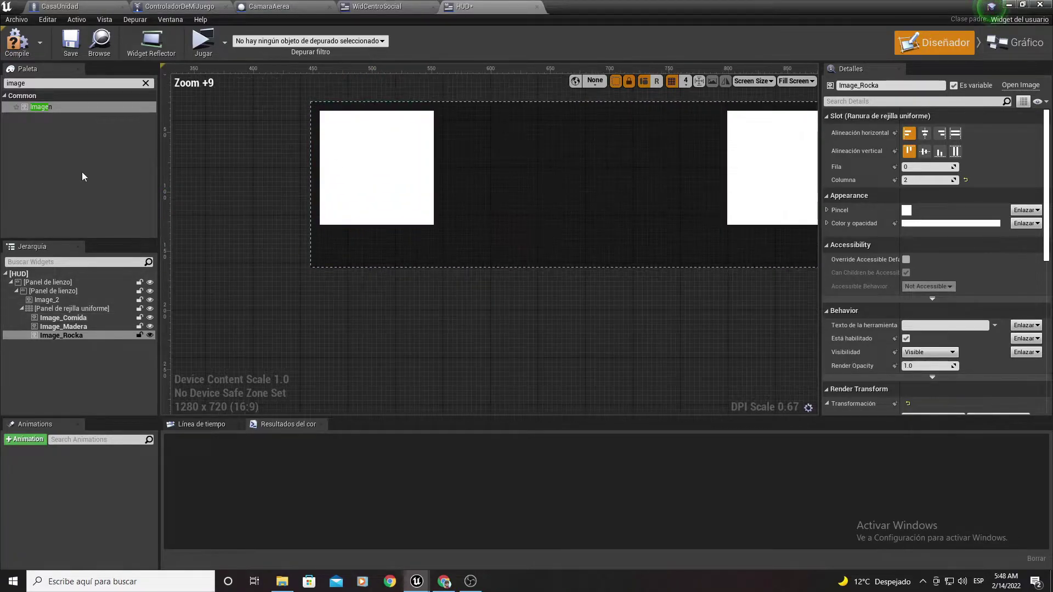
Add a text block in grid row 1 under the food image, its text set to 0.
type("te")
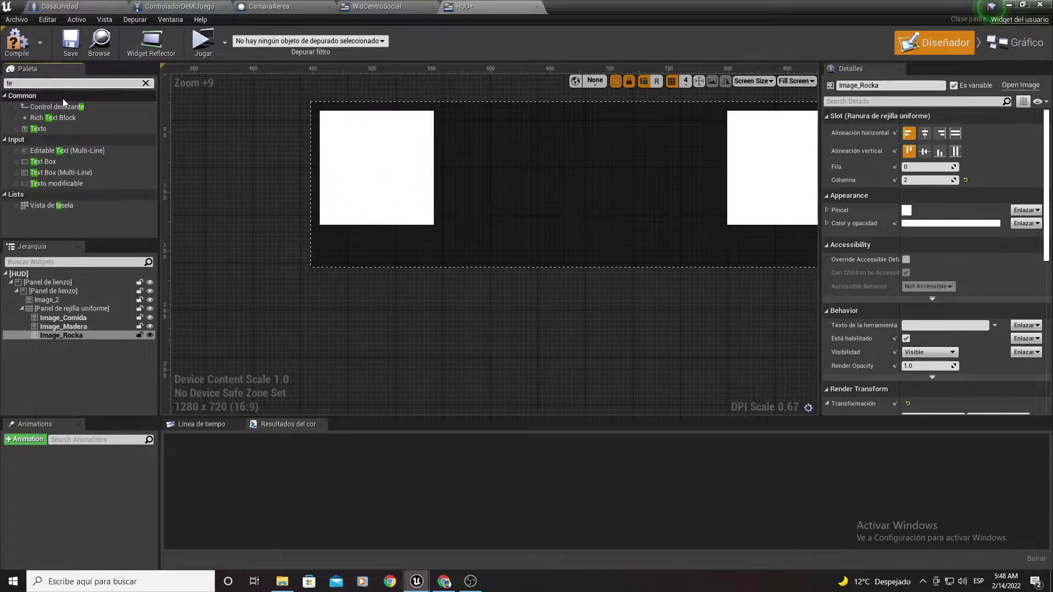
left_click_drag(38, 128, 454, 242)
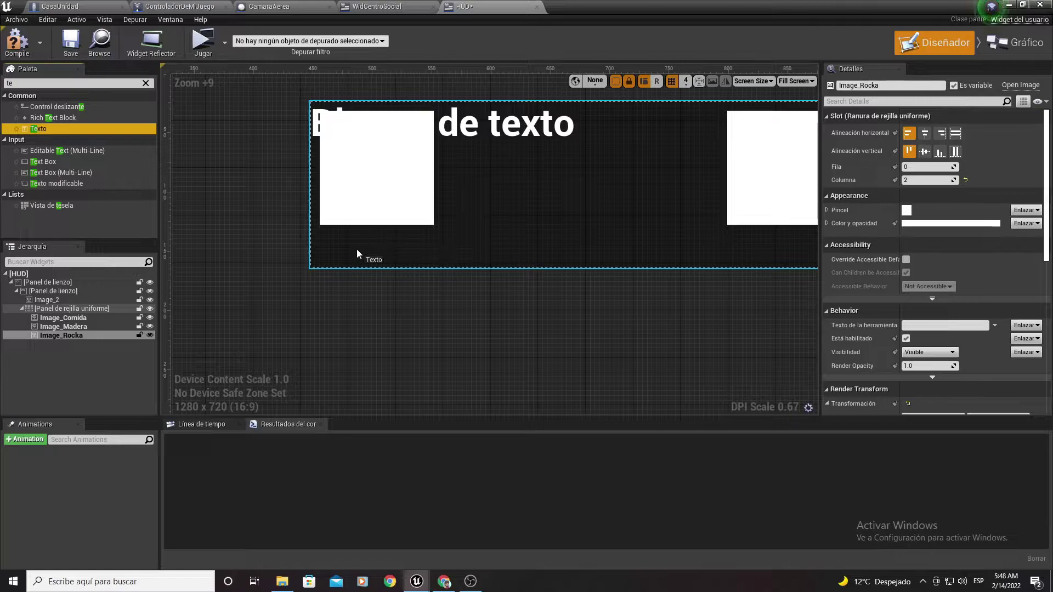
left_click_drag(363, 254, 365, 252)
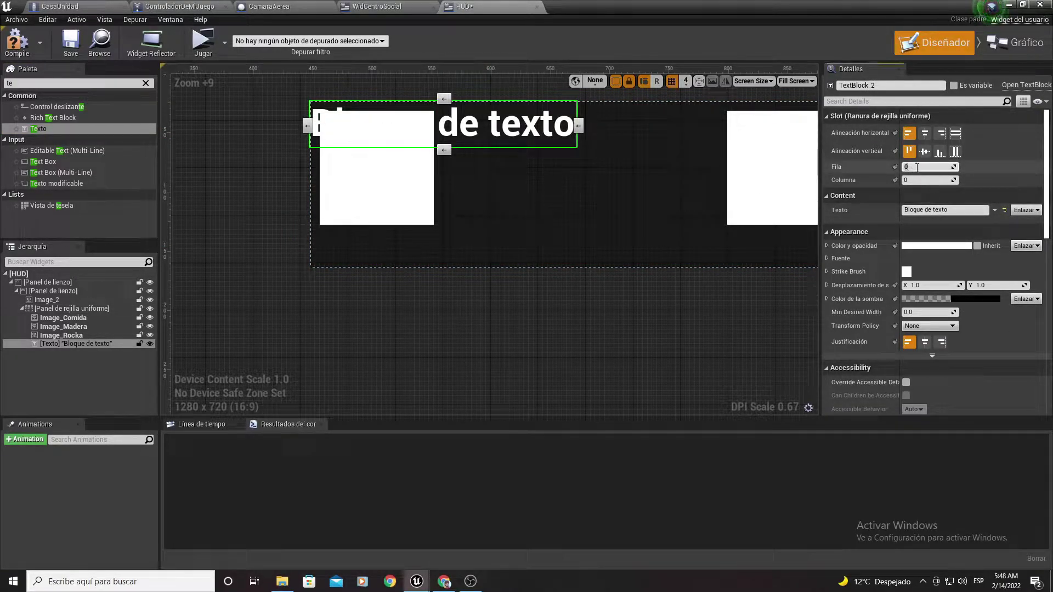
type("1")
key("Return")
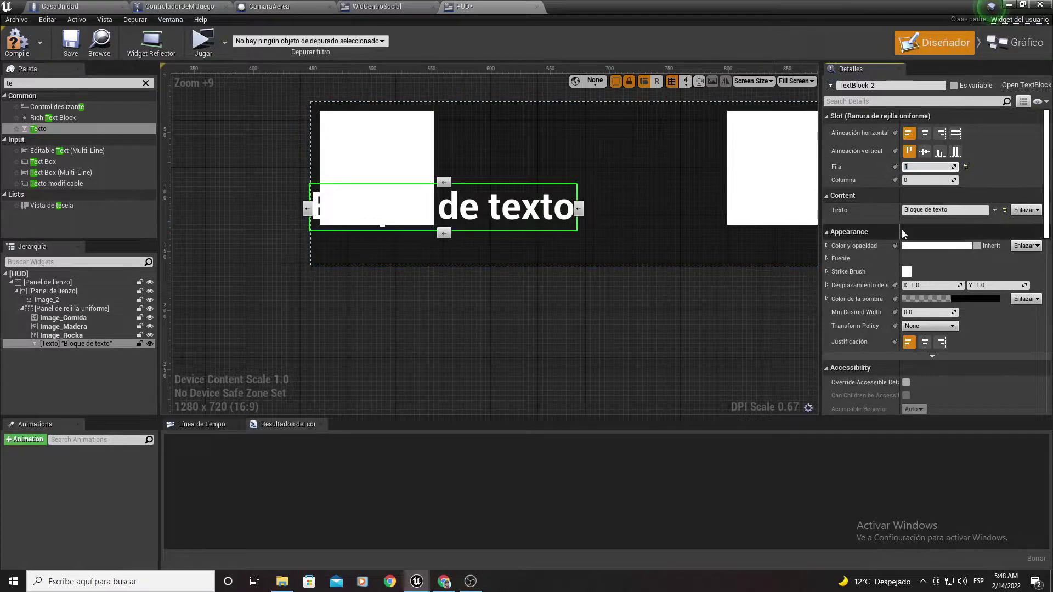
left_click(943, 210)
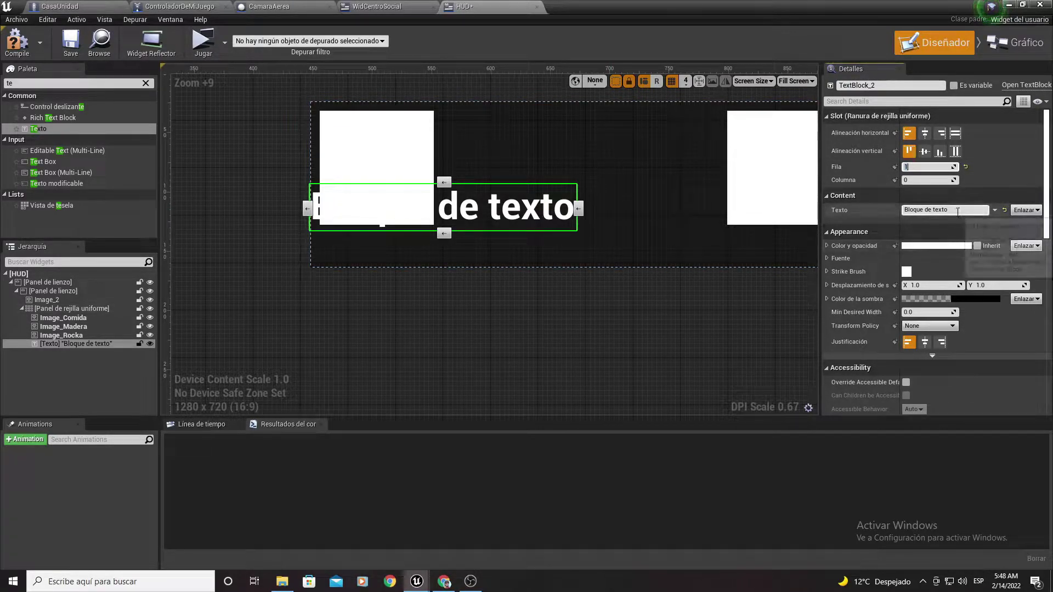
type("0")
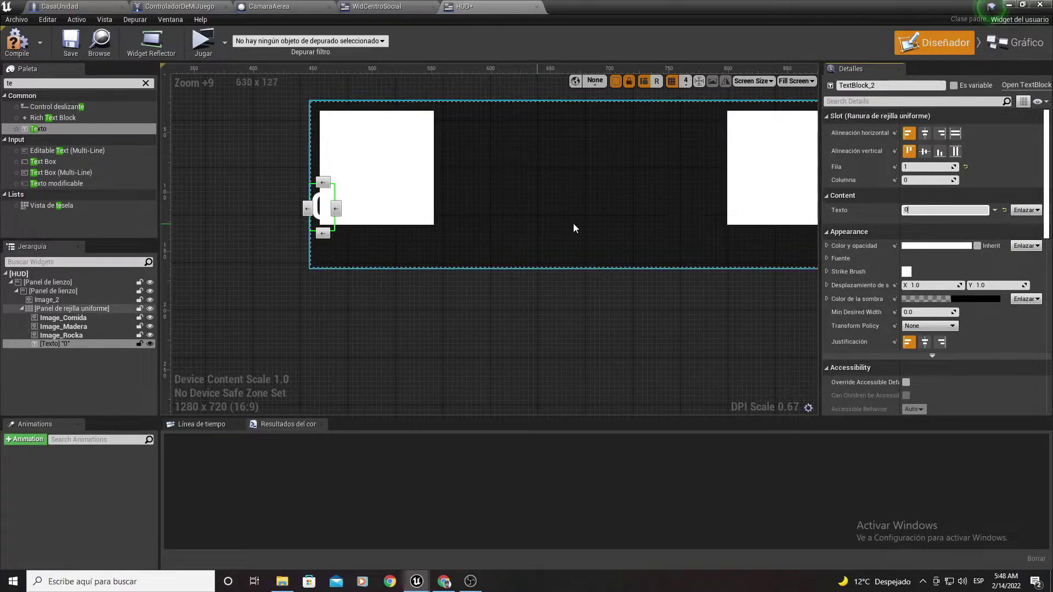
scroll(818, 300, "down", 1)
scroll(865, 309, "down", 1)
scroll(862, 307, "down", 1)
scroll(880, 327, "down", 2)
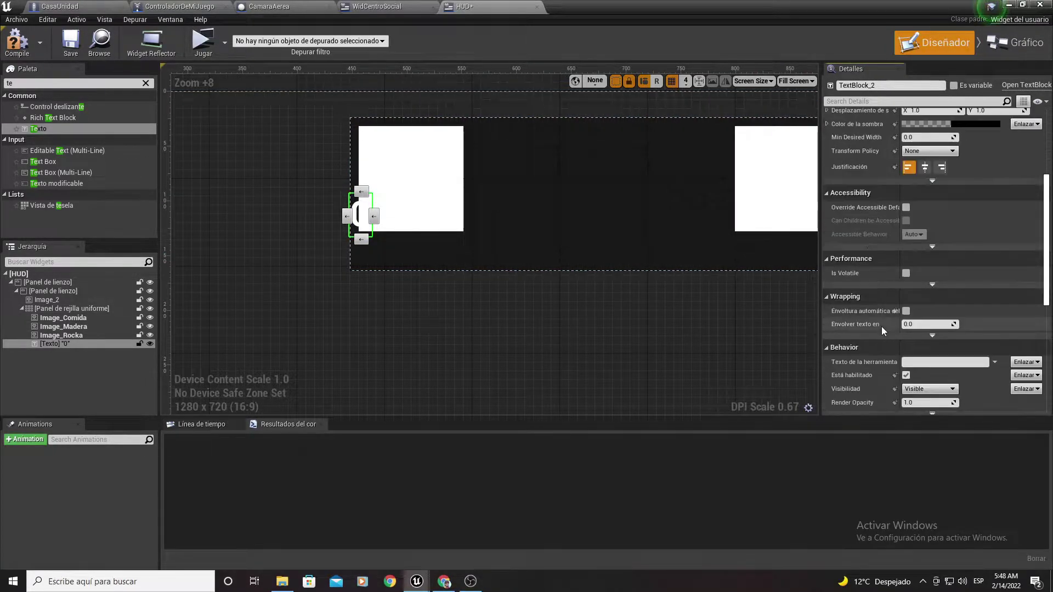
scroll(883, 323, "down", 2)
scroll(884, 318, "down", 1)
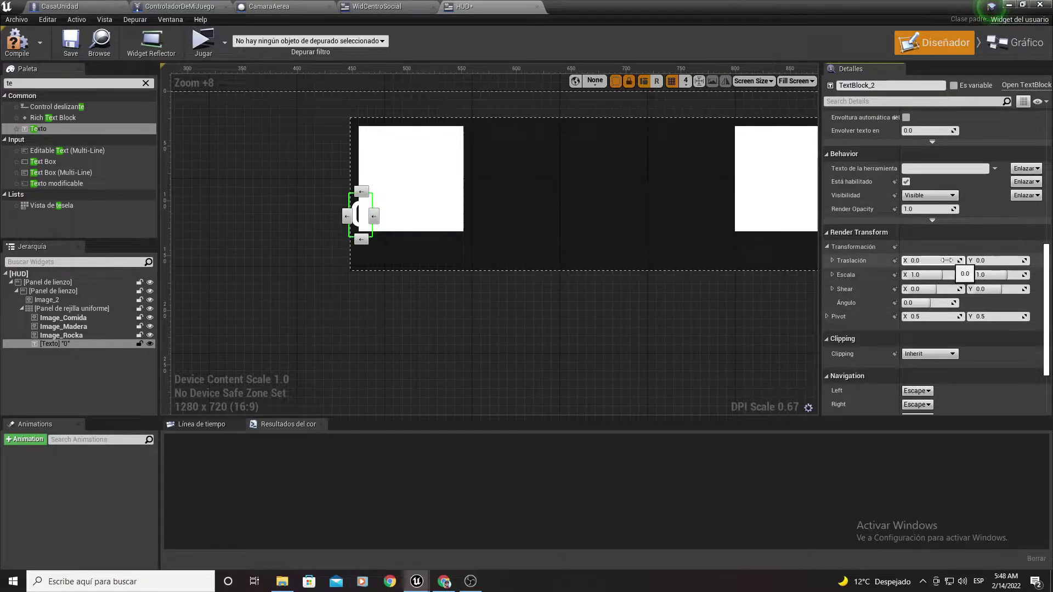
left_click_drag(956, 262, 951, 262)
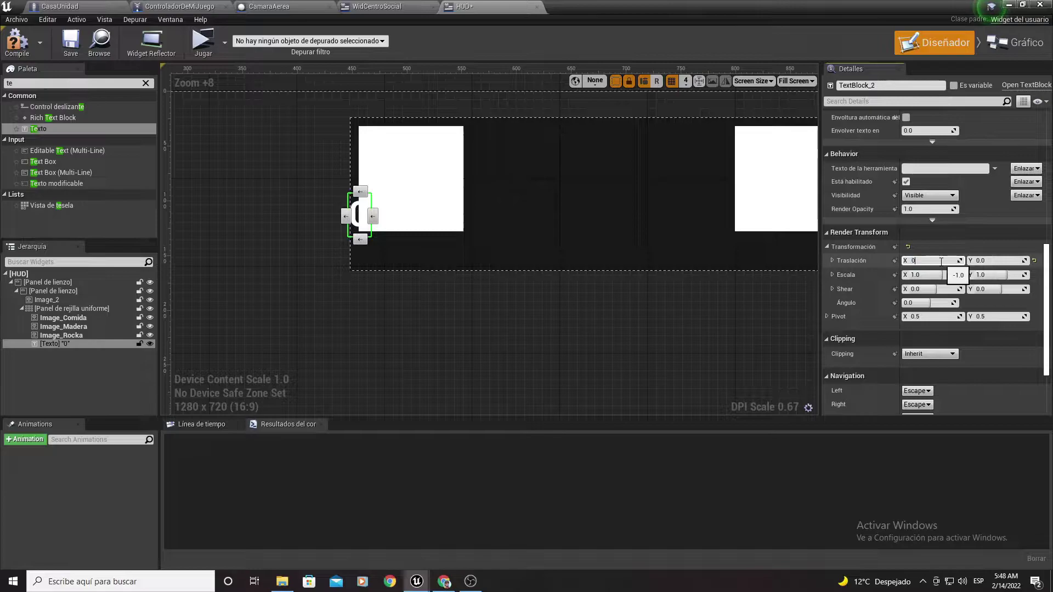
Set the 0 text block's render translation to X 42, Y 31, beneath the food image.
key("Return")
left_click_drag(1021, 261, 1031, 261)
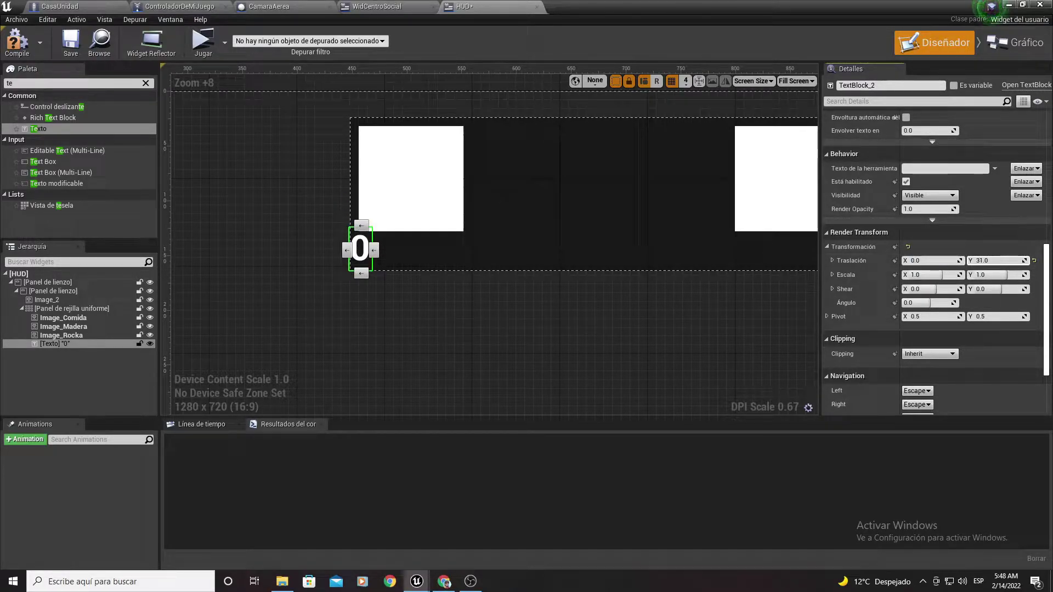
left_click(987, 260)
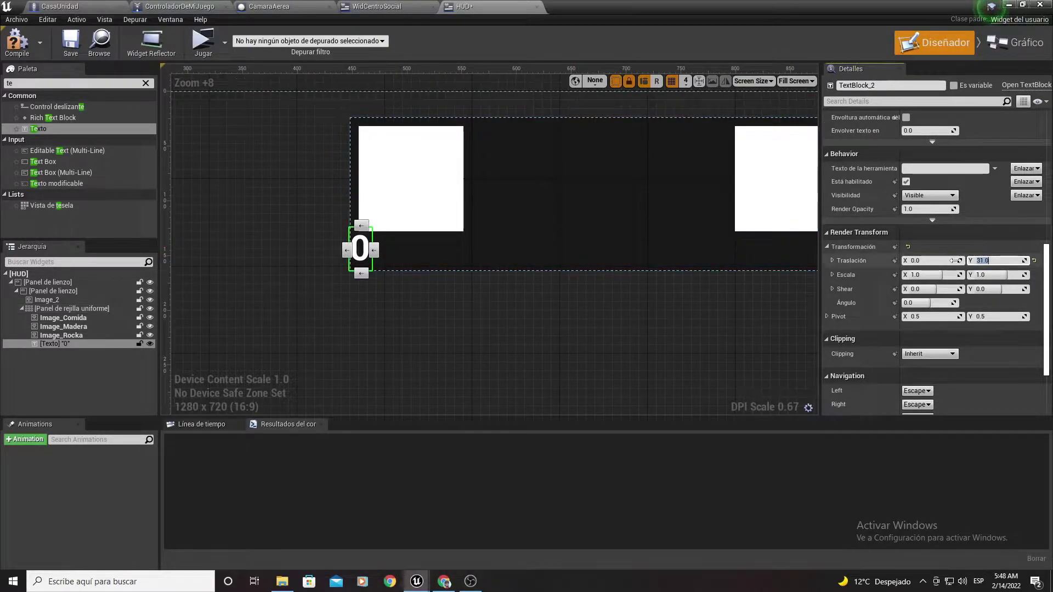
left_click_drag(919, 263, 943, 263)
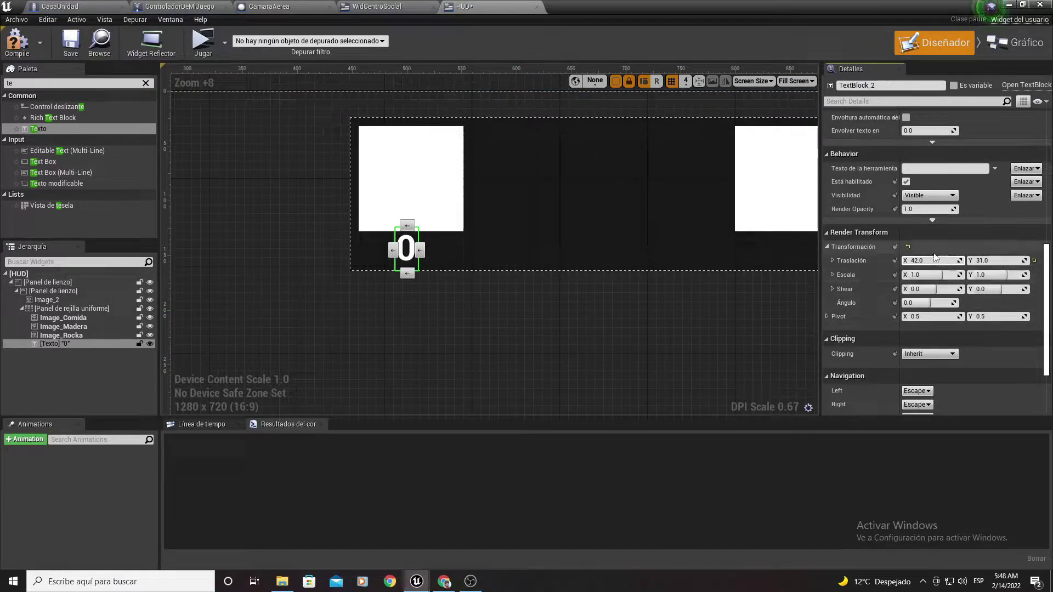
right_click_drag(339, 246, 176, 165)
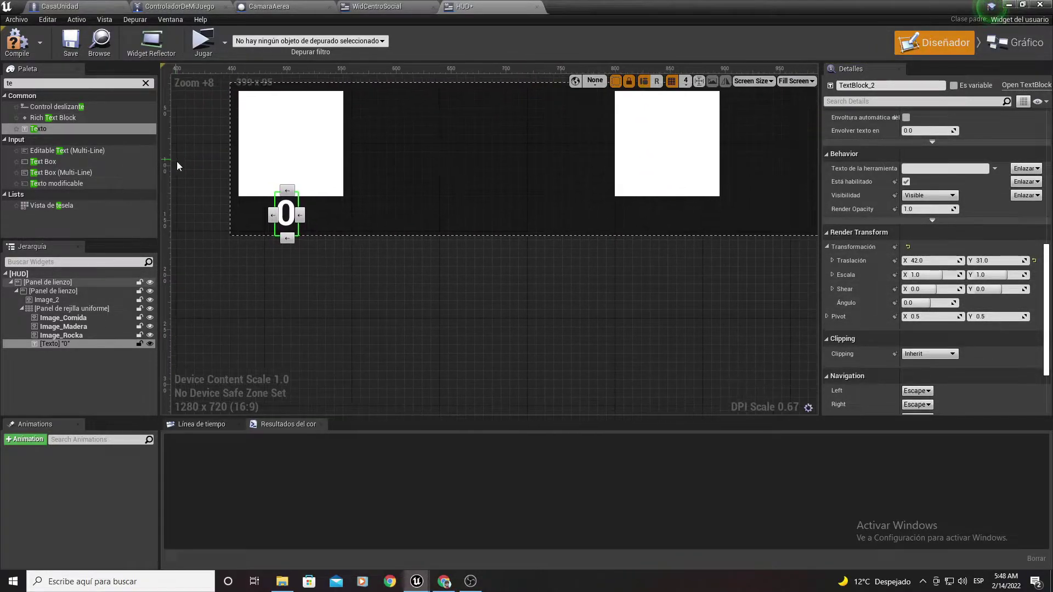
Rename the 0 text block to TextBlock_Comida.
left_click(47, 372)
left_click(59, 345)
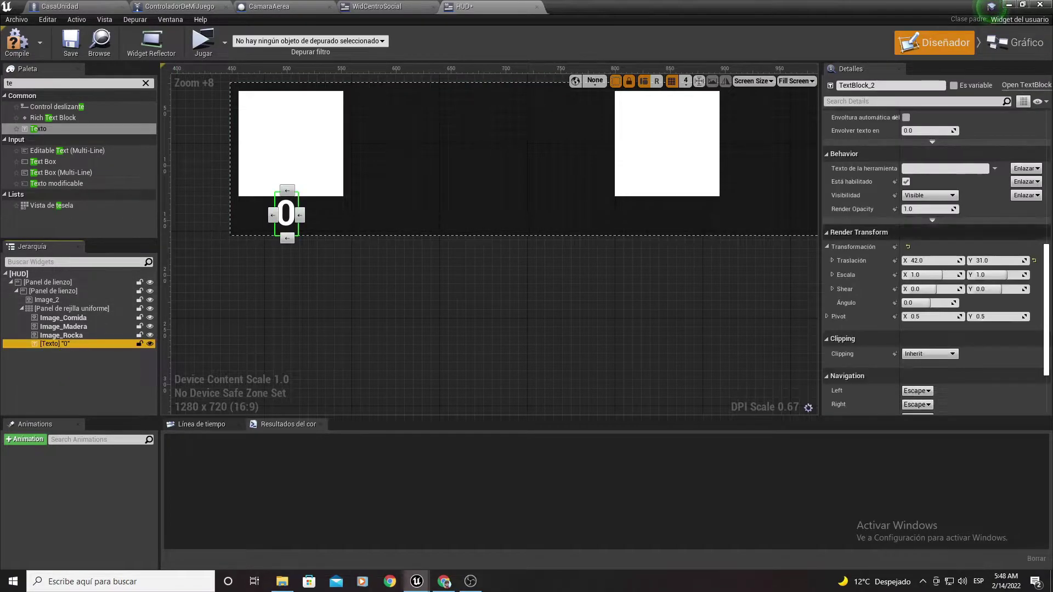
left_click(904, 90)
type("Comida")
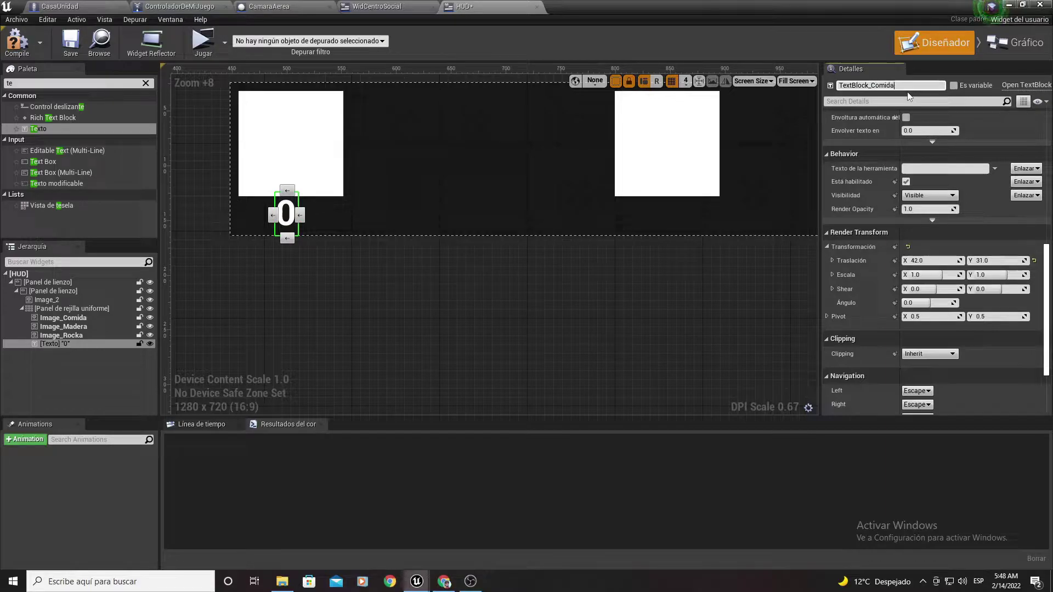
key("Return")
Select the uniform grid panel as the paste target.
left_click(20, 374)
left_click(41, 346)
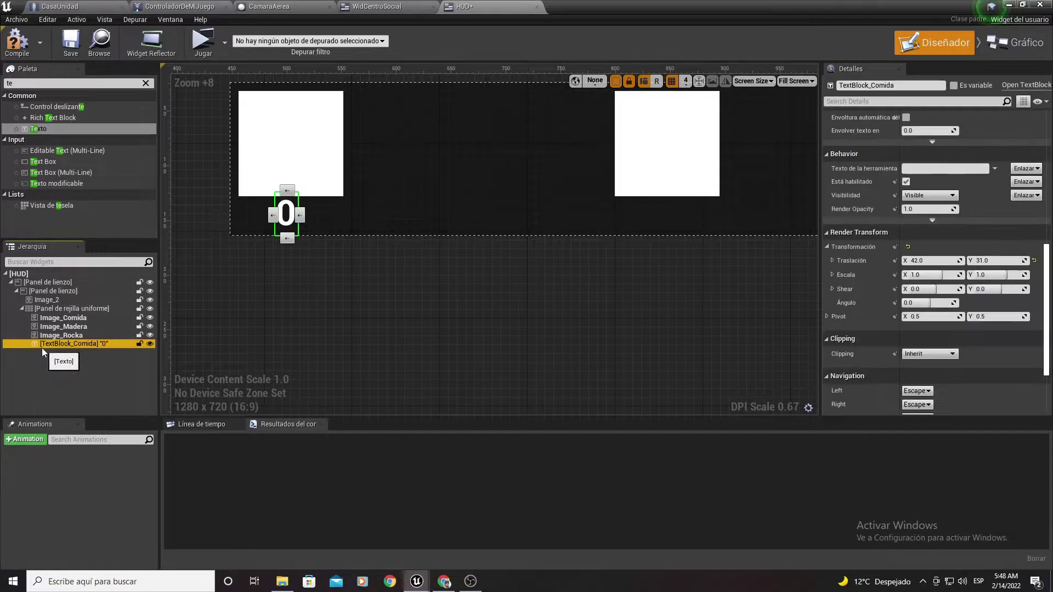
left_click(49, 312)
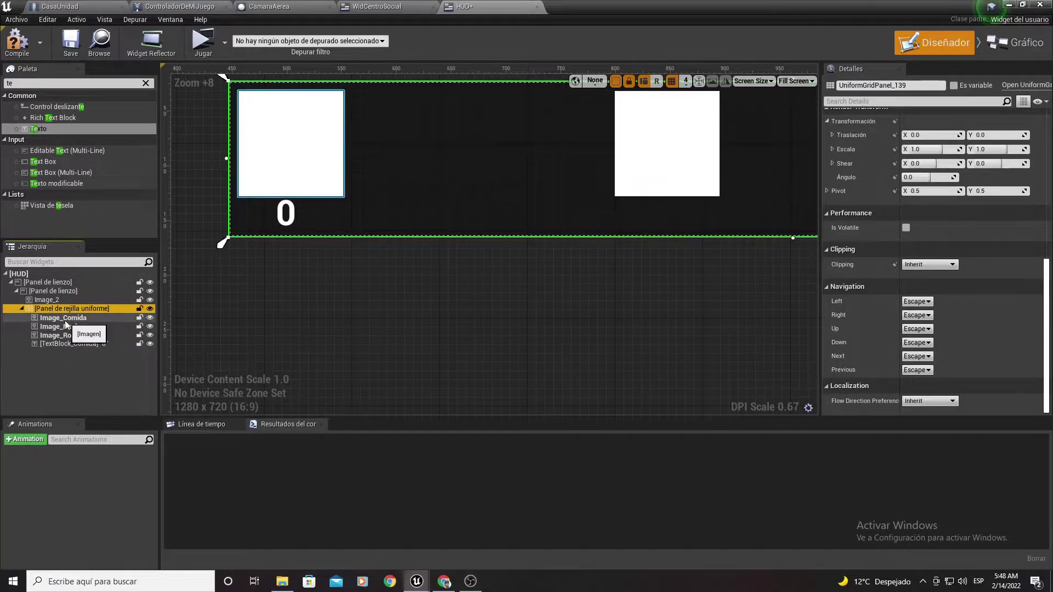
Paste two copies of the food counter and rename the first copy TextBlock_Madera.
key("ctrl+v")
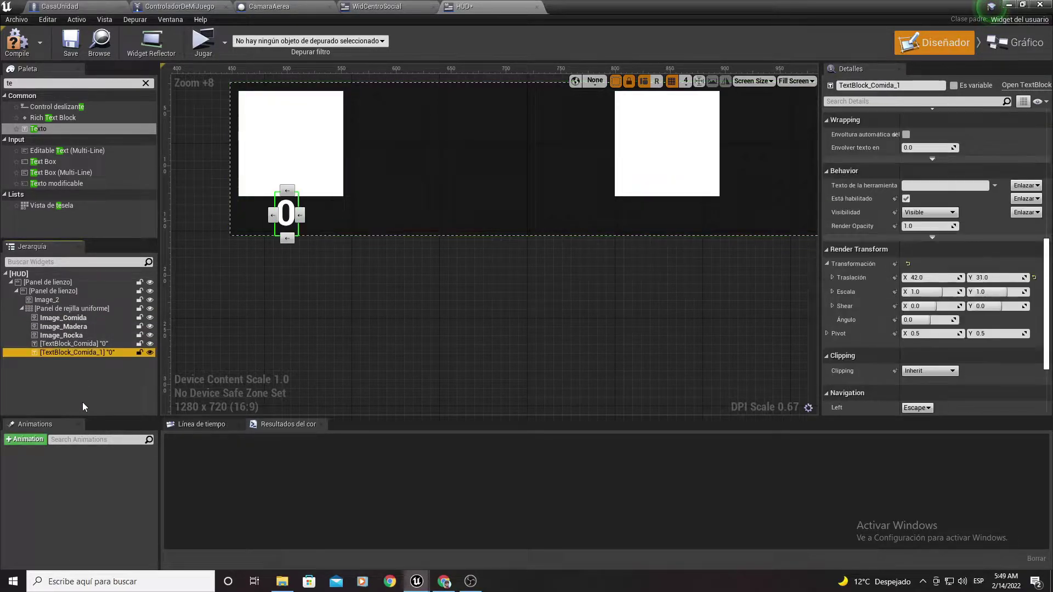
key("ctrl+v")
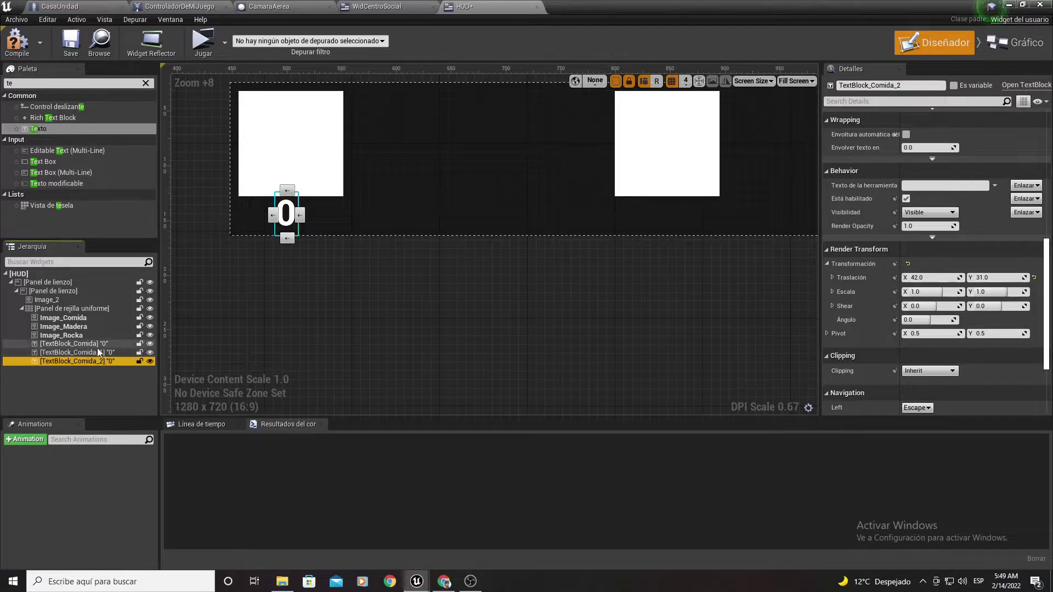
left_click(94, 346)
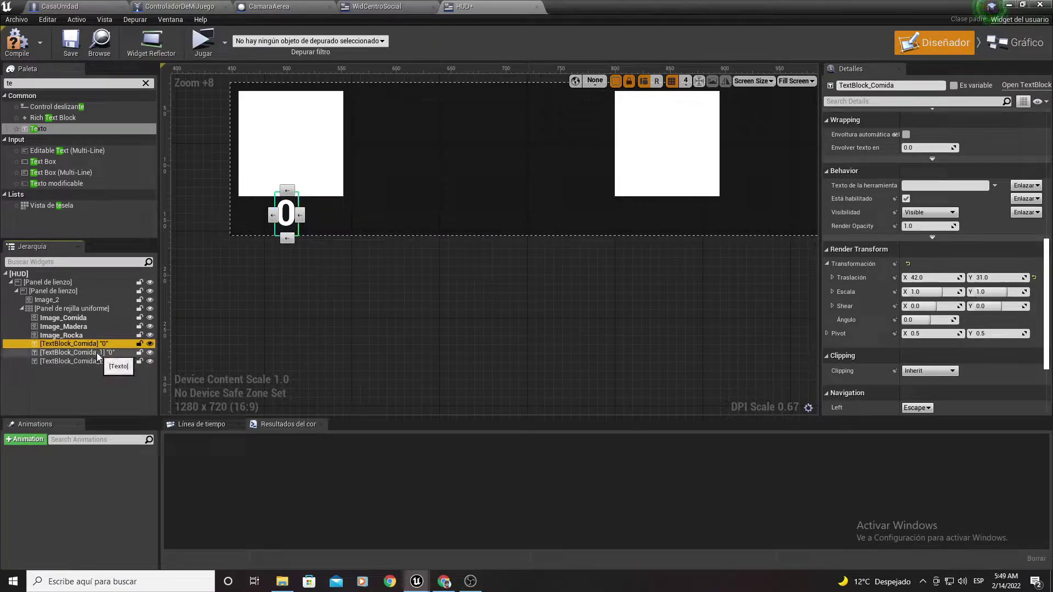
left_click(94, 351)
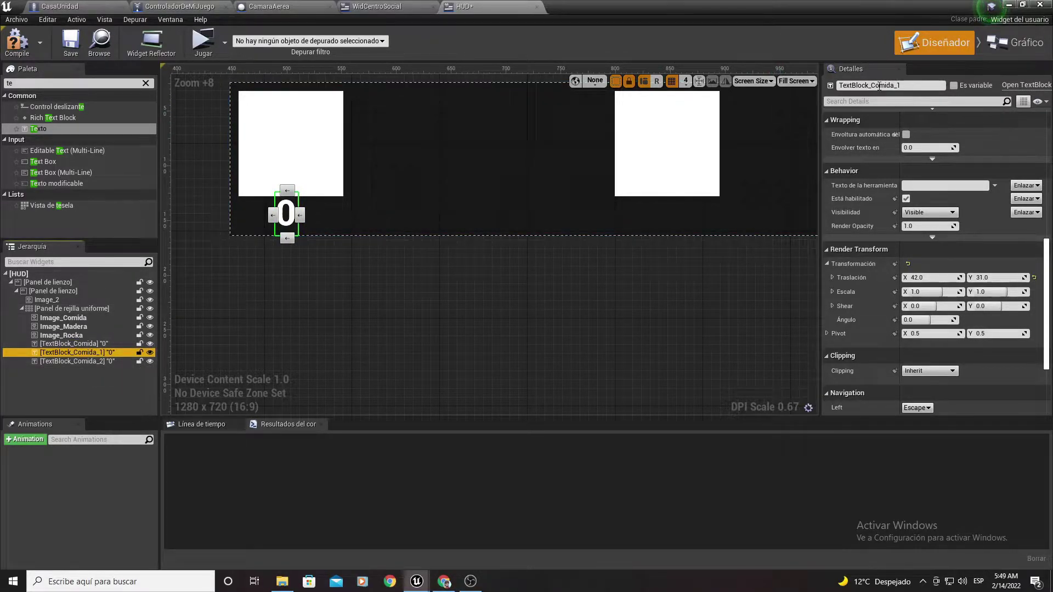
left_click(941, 87)
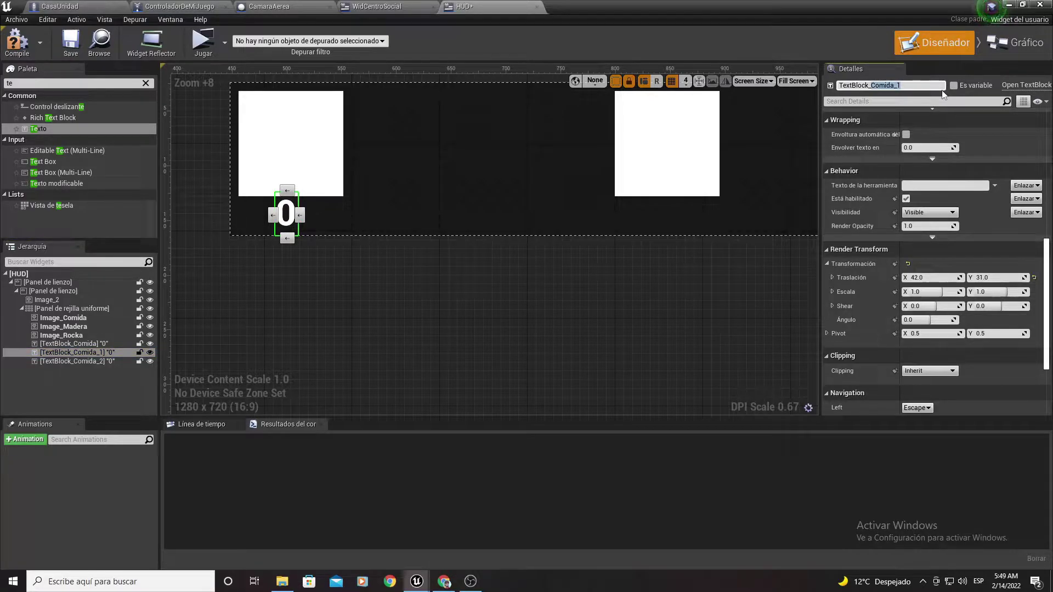
type("Made")
key("Return")
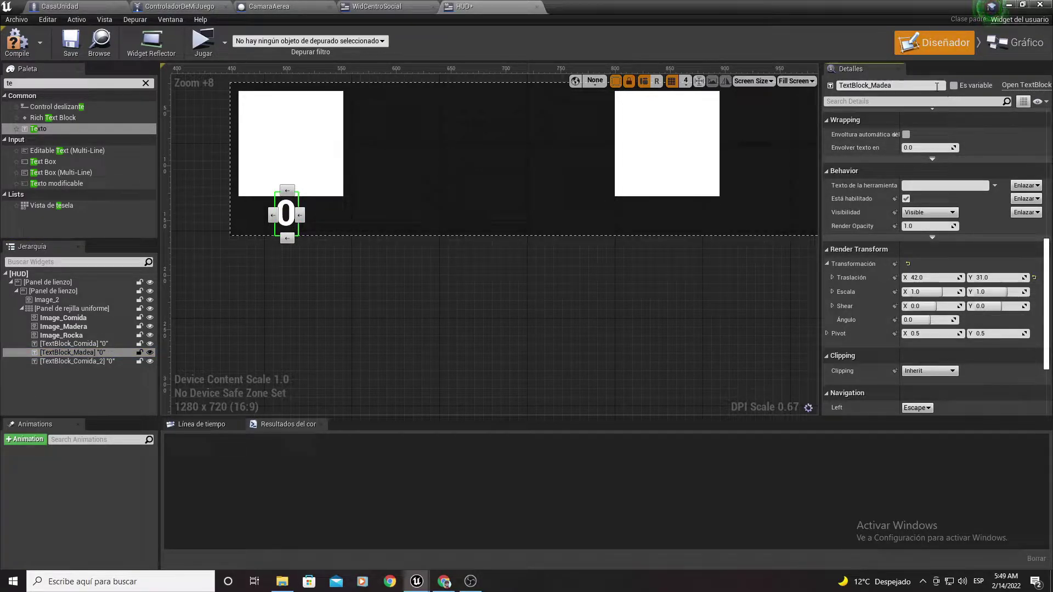
left_click(886, 87)
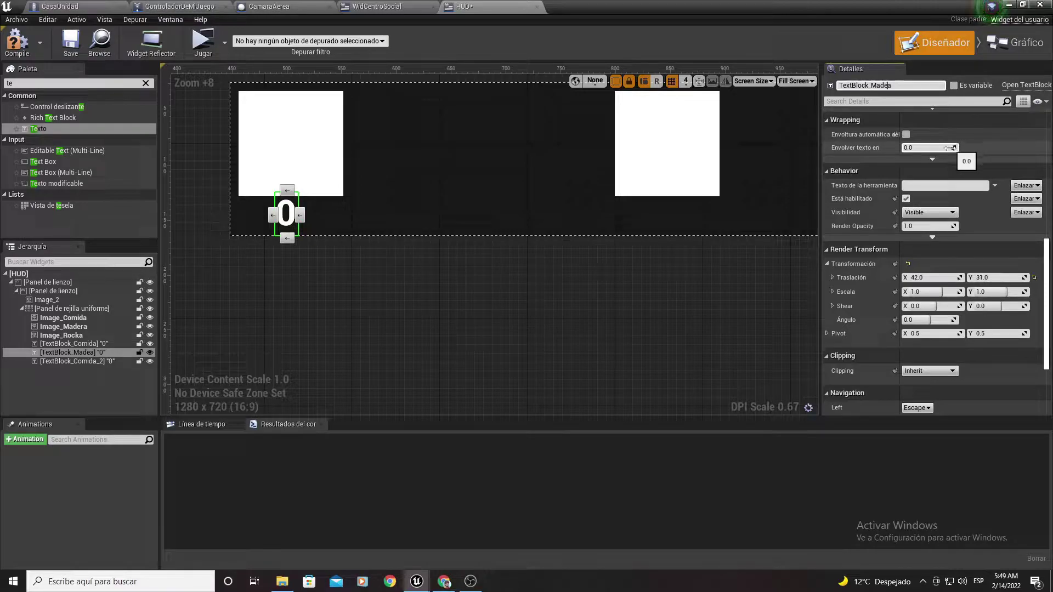
type("r")
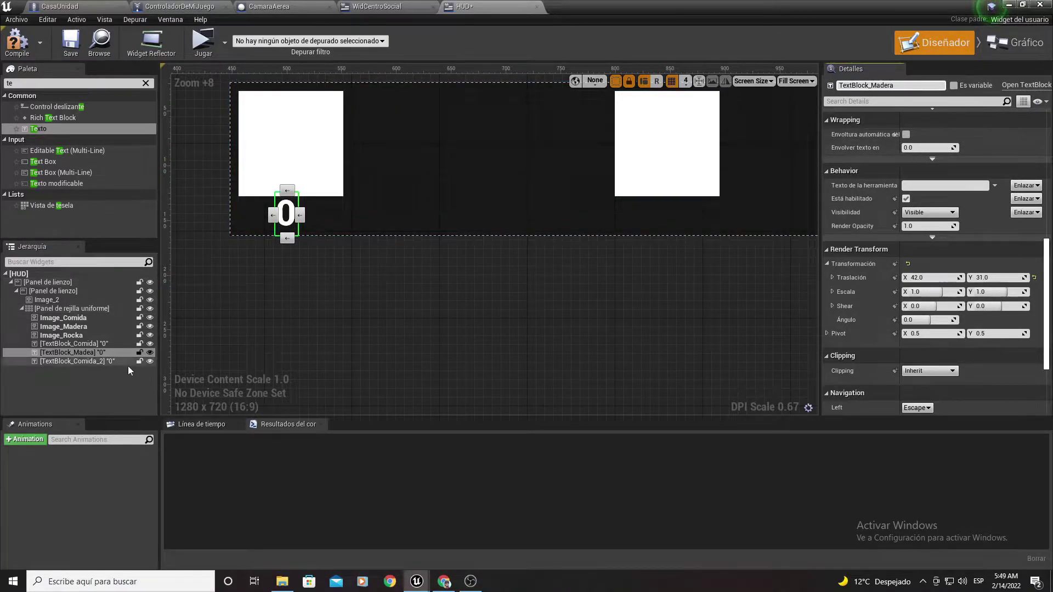
key("Return")
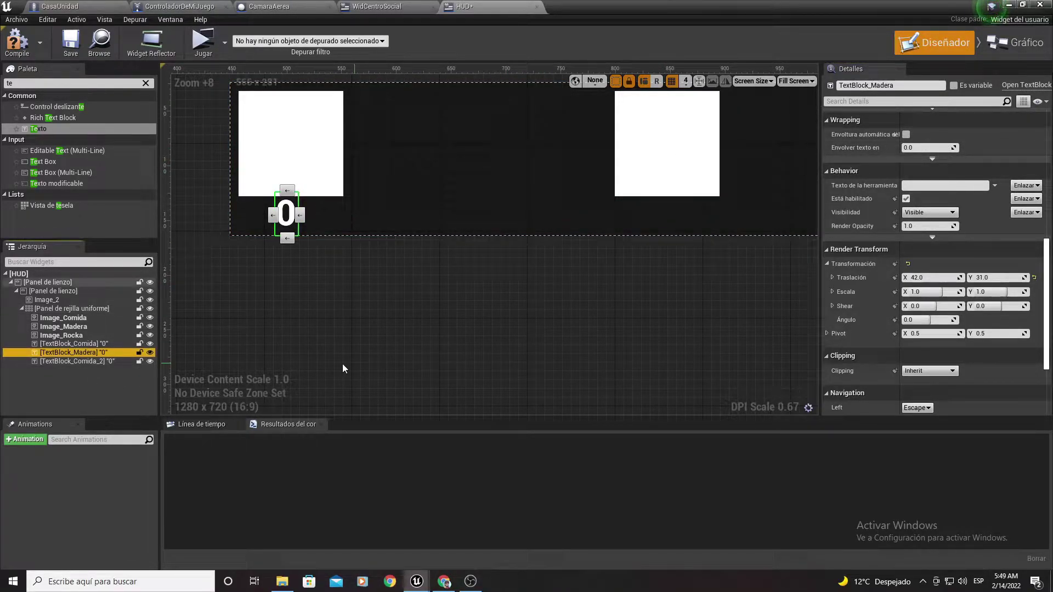
Rename TextBlock_Comida_2 to TextBlock_Rocka.
left_click(94, 361)
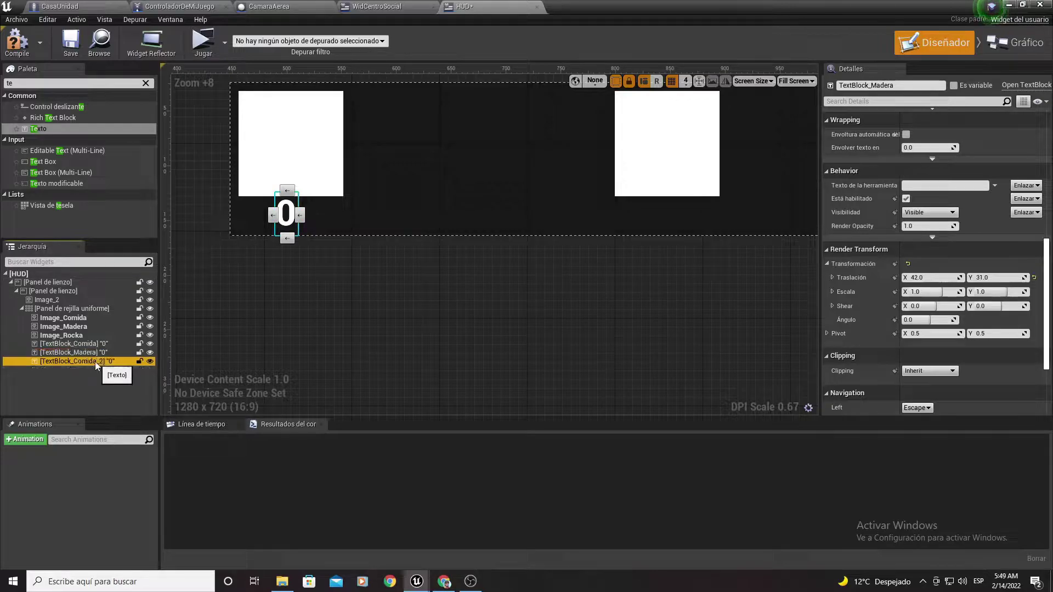
left_click(878, 85)
type("R")
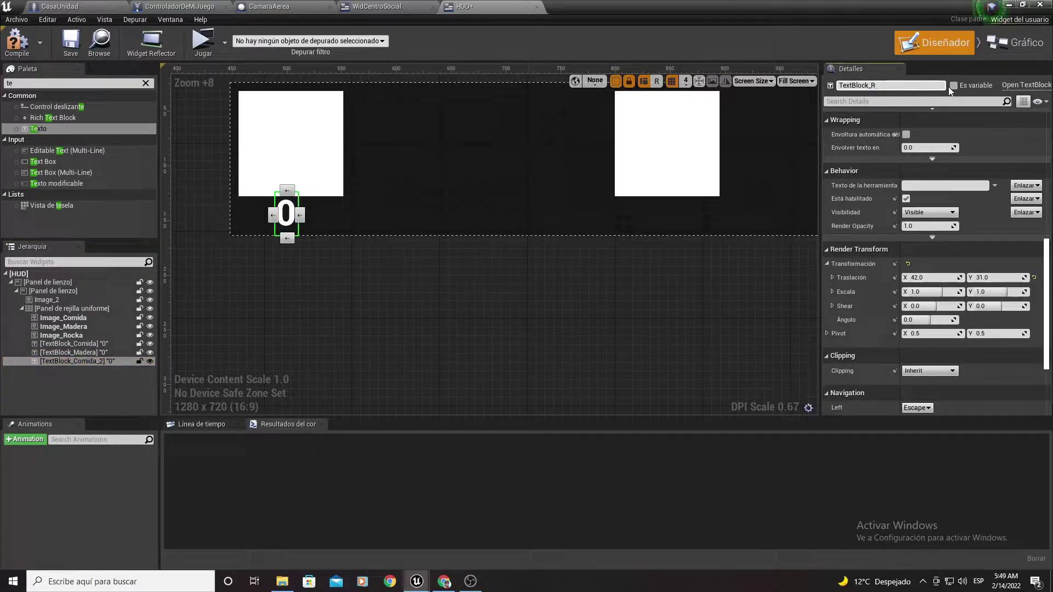
type("ocka")
key("Return")
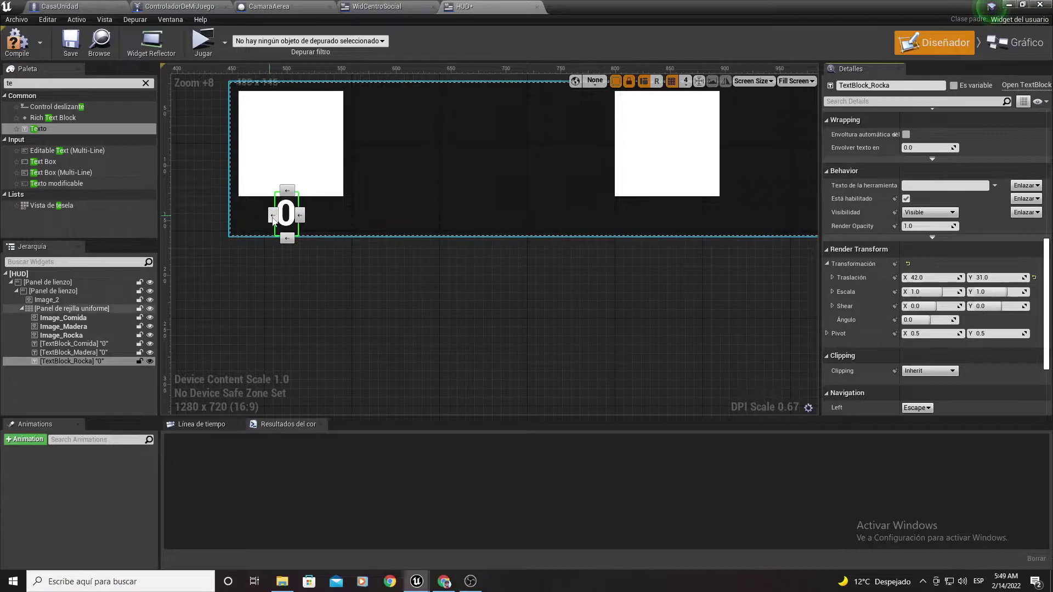
left_click(88, 344)
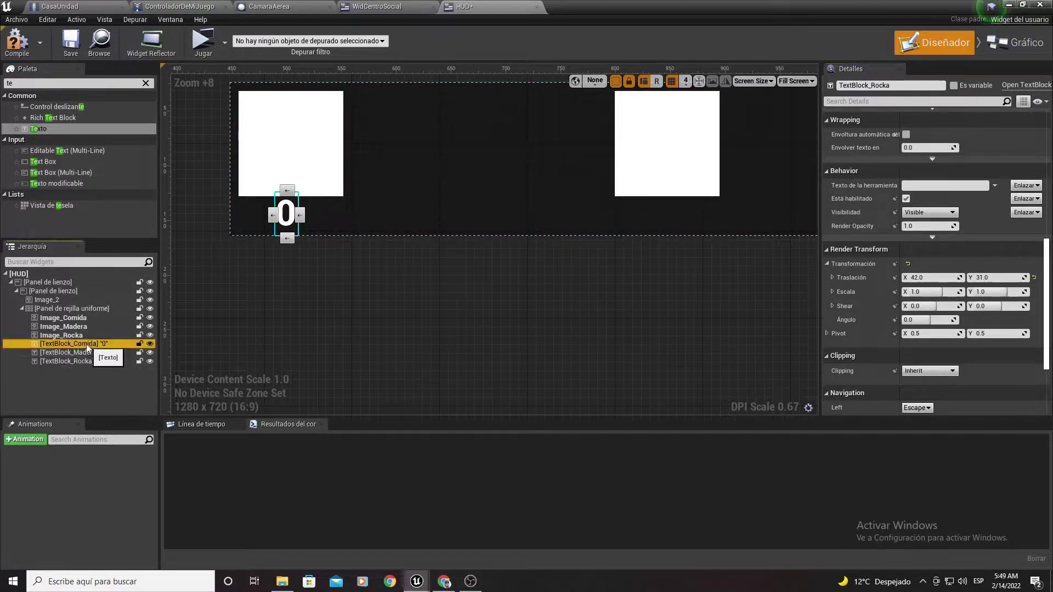
left_click(88, 352)
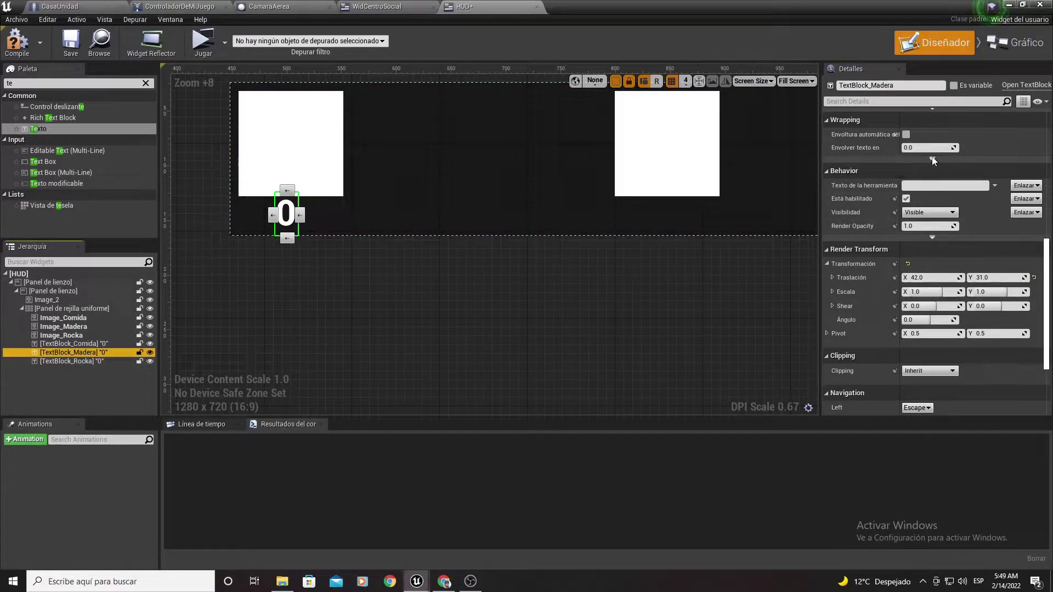
Set the grid column to 1 for TextBlock_Madera and 2 for TextBlock_Rocka.
scroll(927, 175, "up", 5)
scroll(920, 189, "up", 3)
scroll(906, 182, "up", 2)
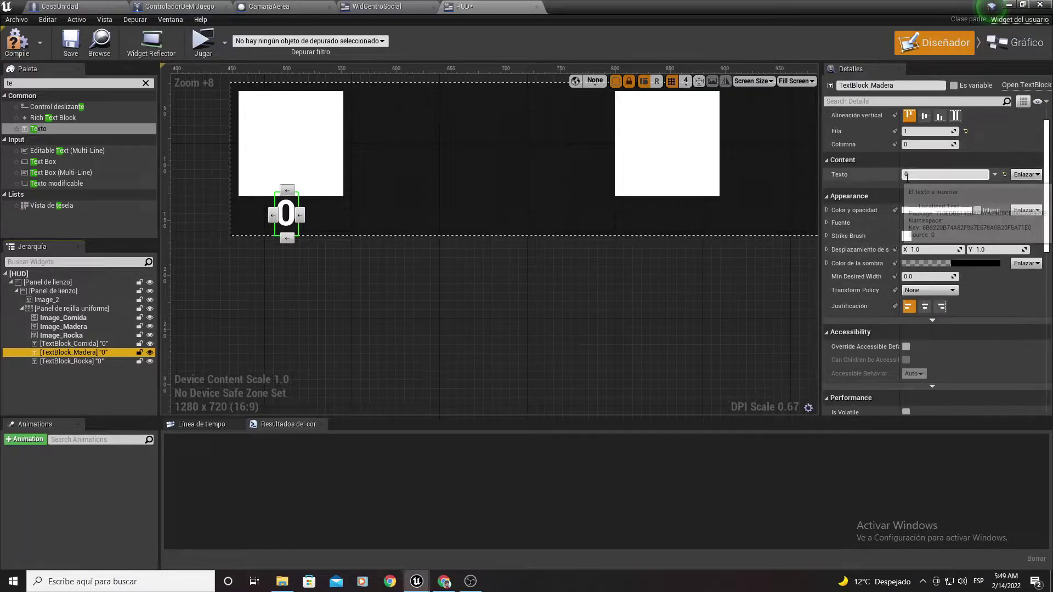
scroll(906, 177, "up", 2)
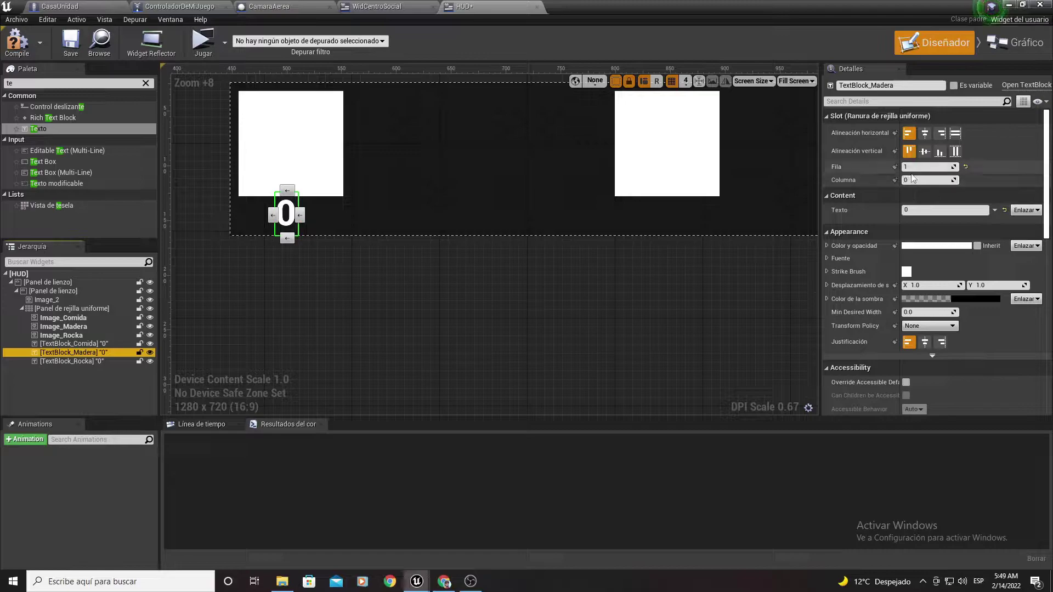
left_click(913, 179)
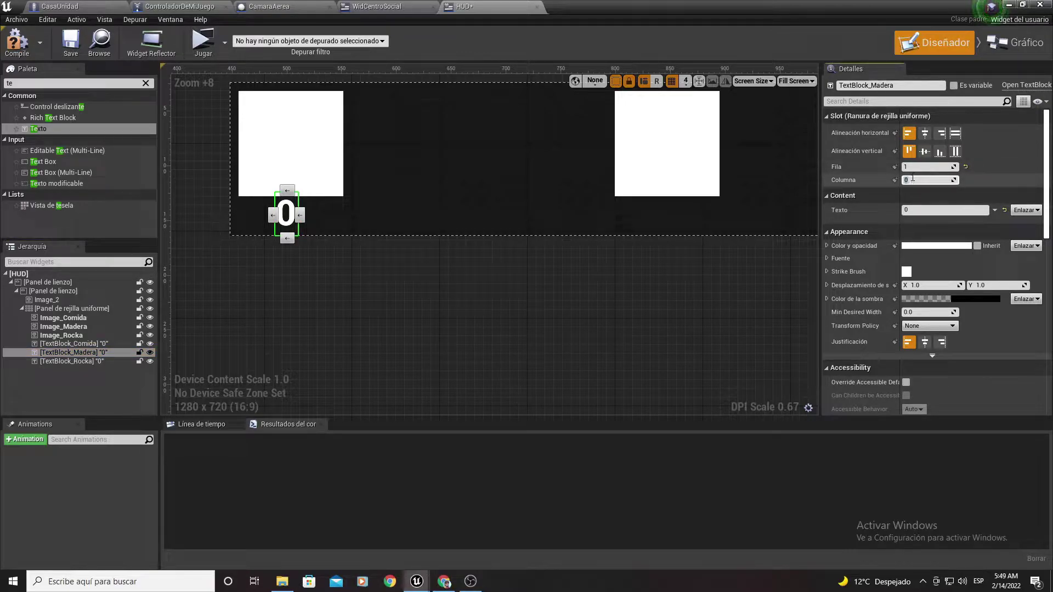
type("1")
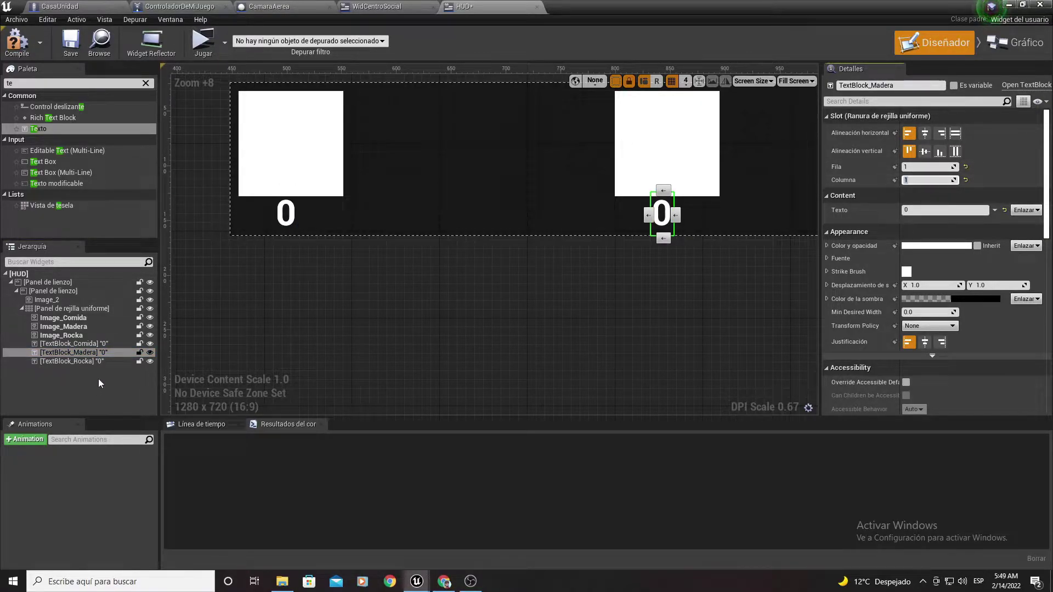
left_click(82, 361)
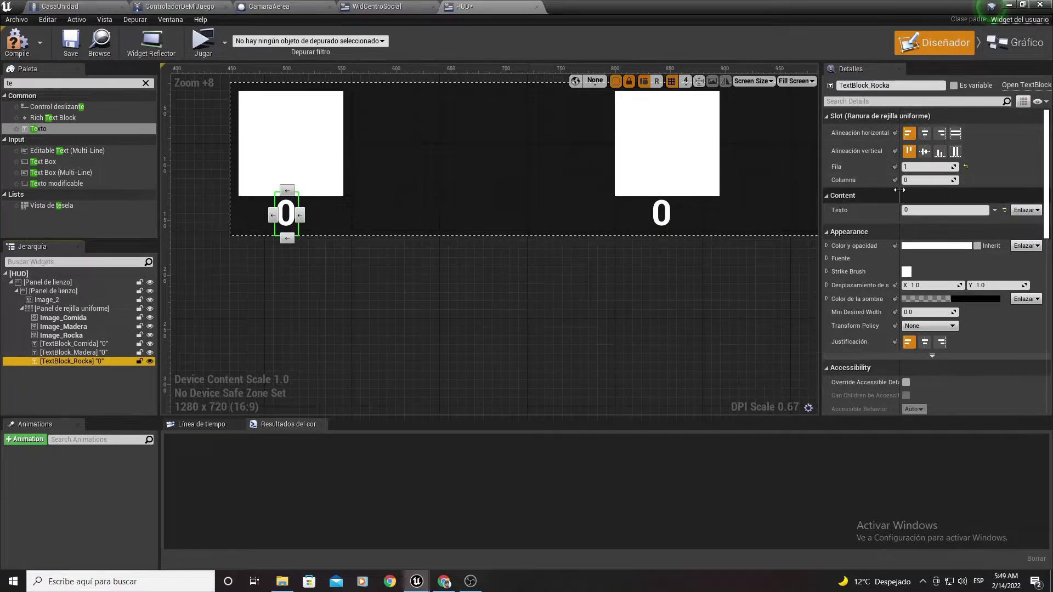
left_click(917, 179)
key("Return")
Compile and save the HUD widget.
right_click_drag(795, 220, 576, 221)
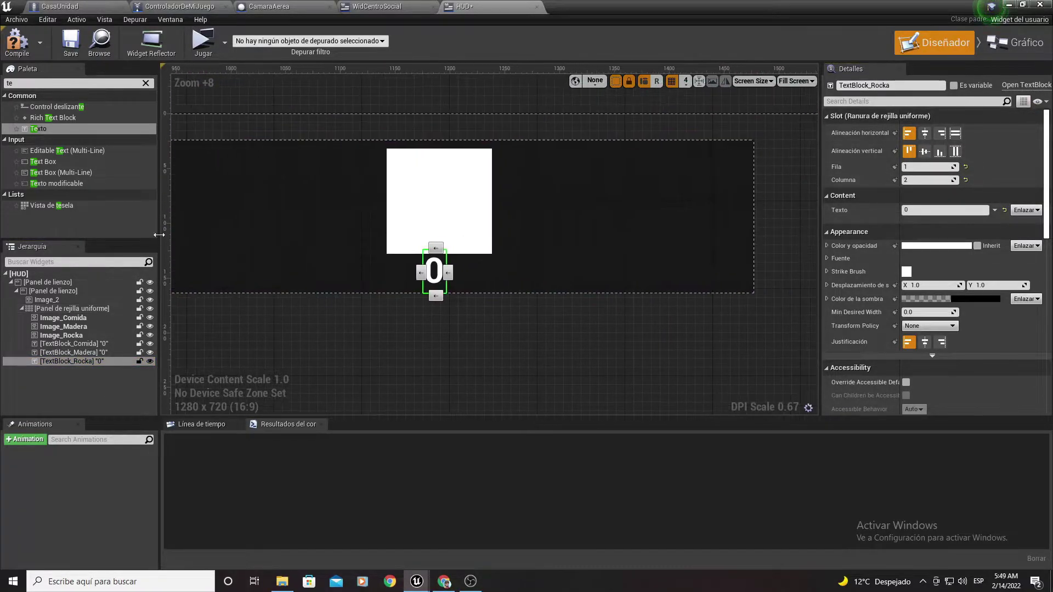
scroll(345, 293, "down", 2)
right_click_drag(477, 280, 716, 267)
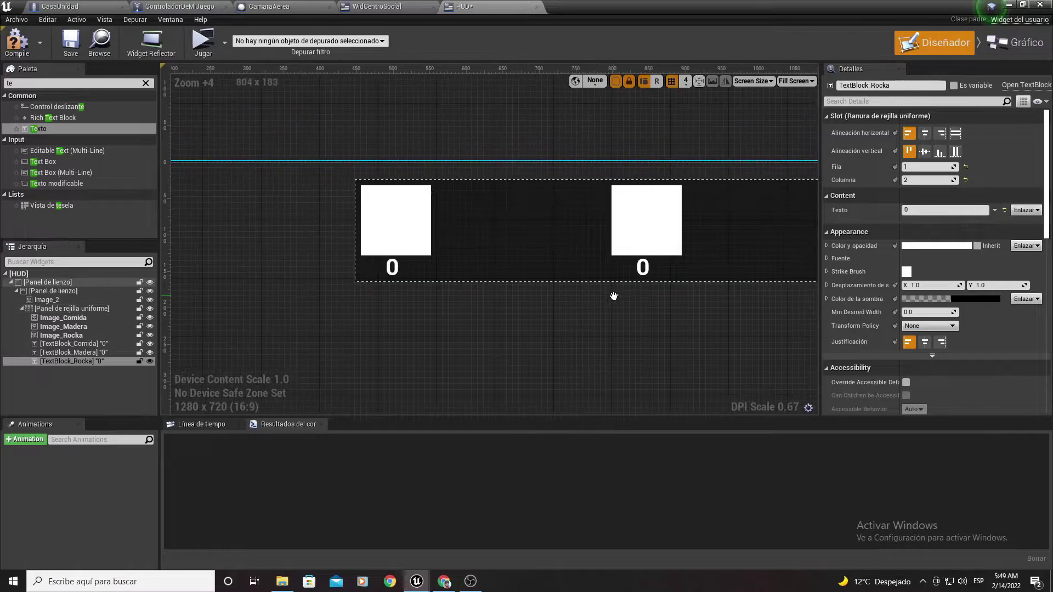
left_click(17, 41)
left_click(70, 43)
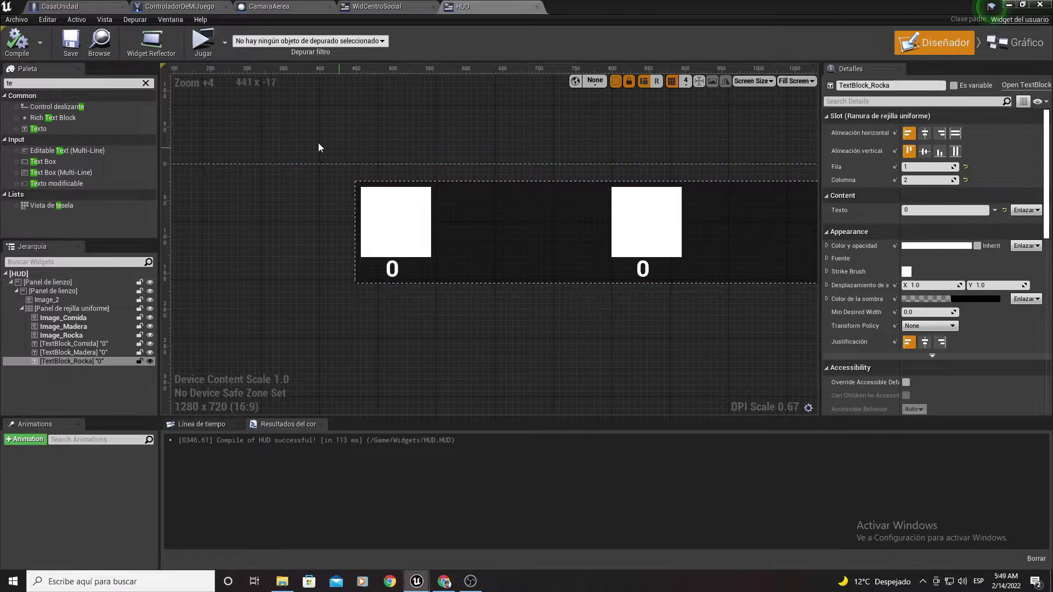
Open the ControladorDeMiJuego blueprint from the Controlador folder.
left_click(1010, 5)
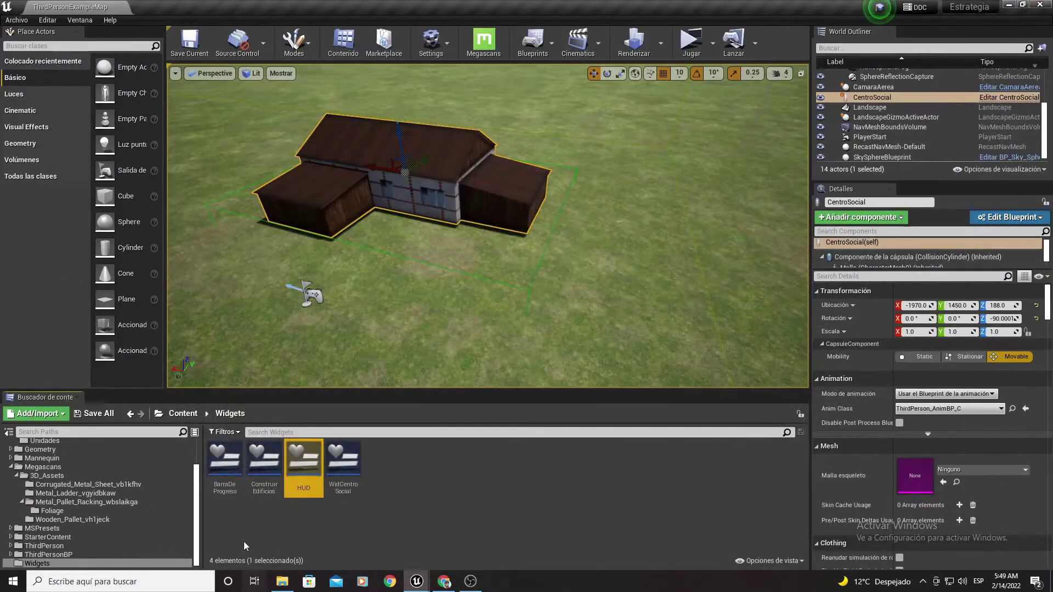
left_click(182, 413)
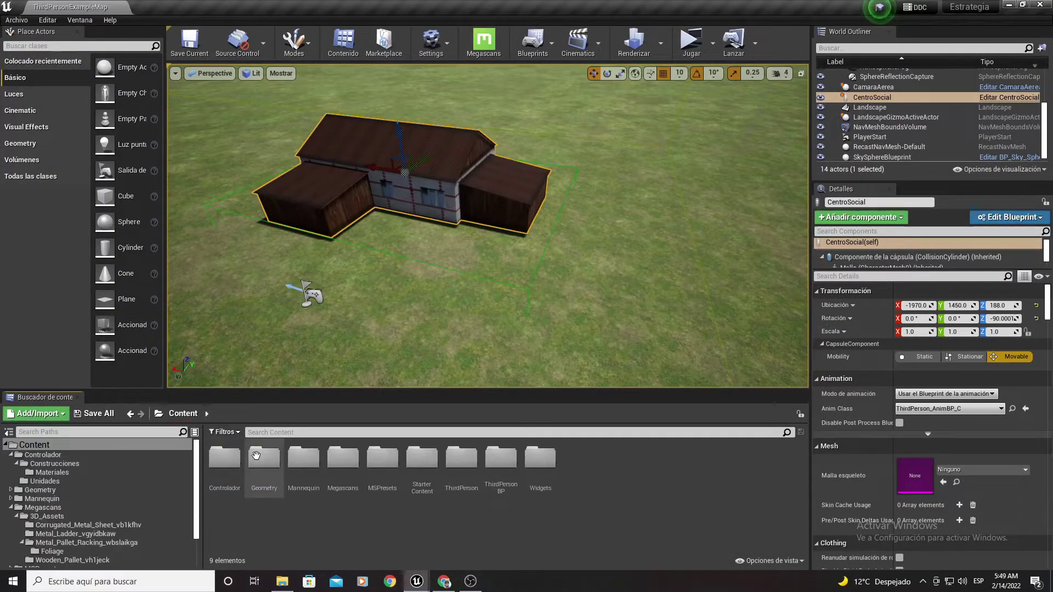
double_click(224, 458)
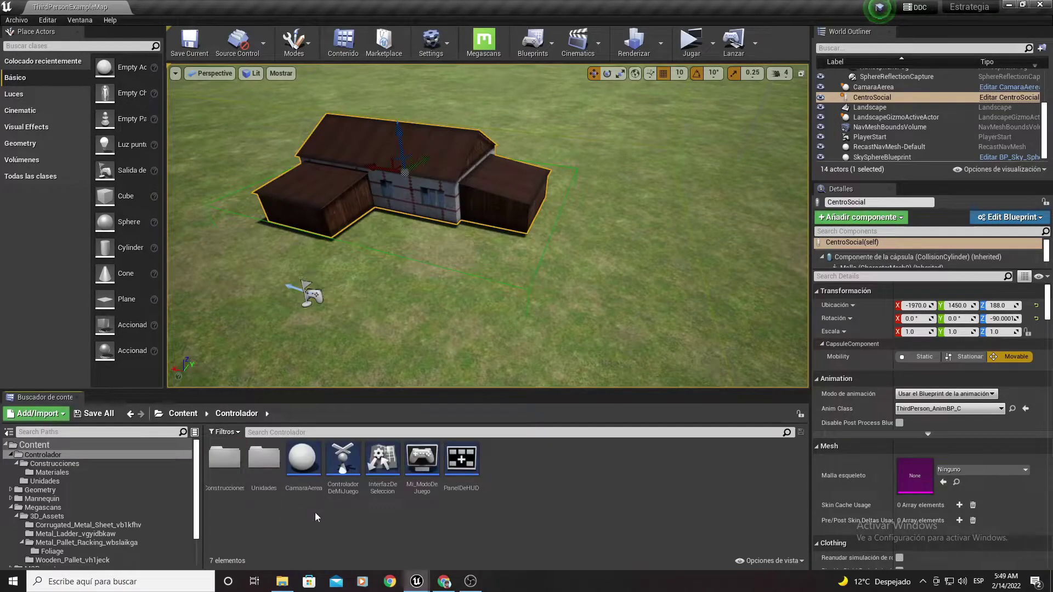
double_click(343, 460)
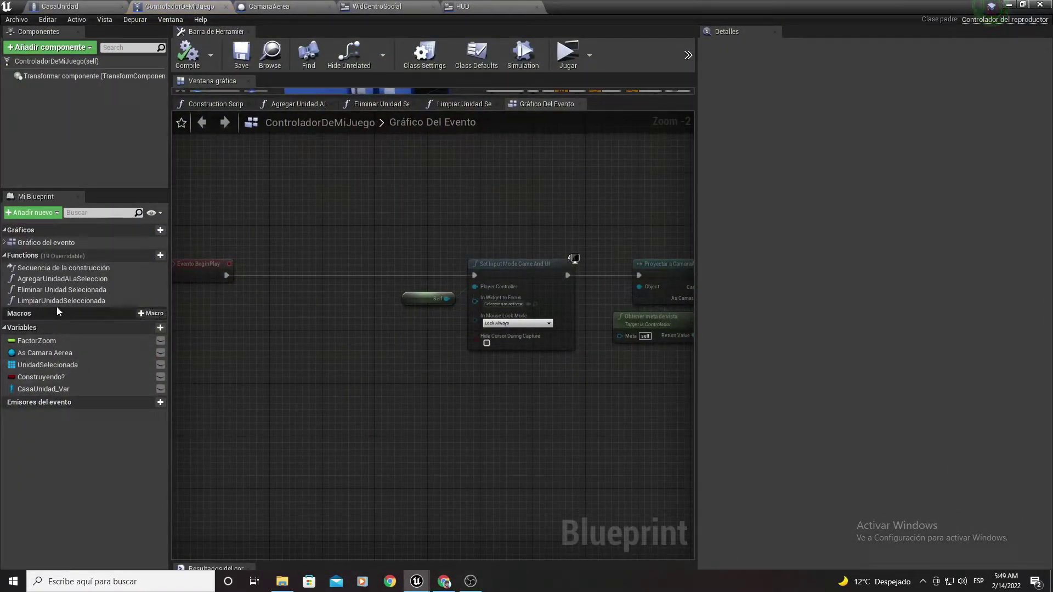
Add a Comida variable with default 100, compile, and return to the HUD designer.
left_click(143, 328)
type("Comida")
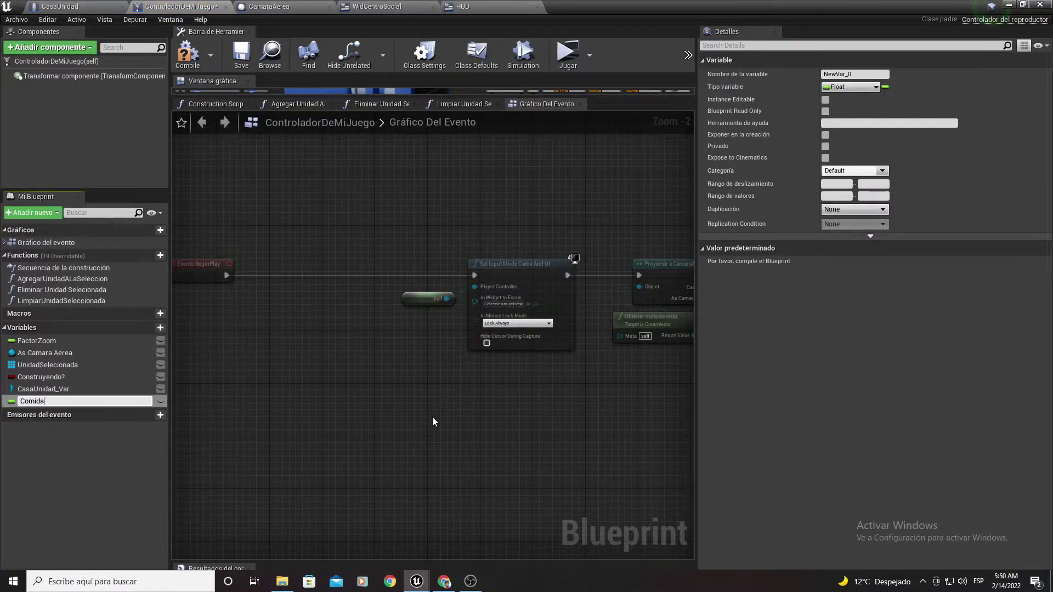
key("Return")
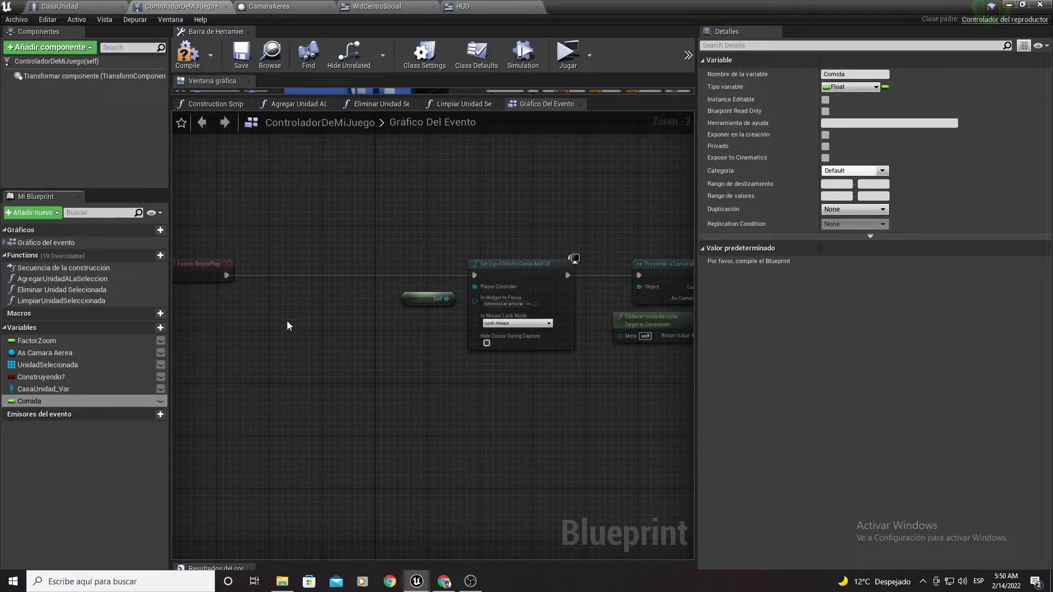
left_click(188, 55)
right_click_drag(548, 285, 379, 219)
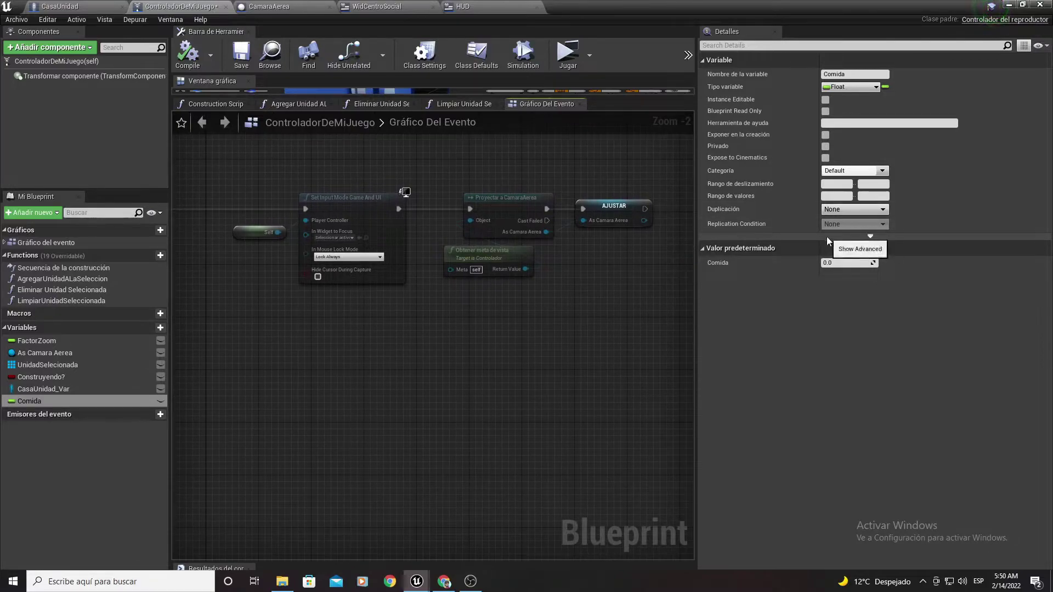
left_click(839, 263)
type("10")
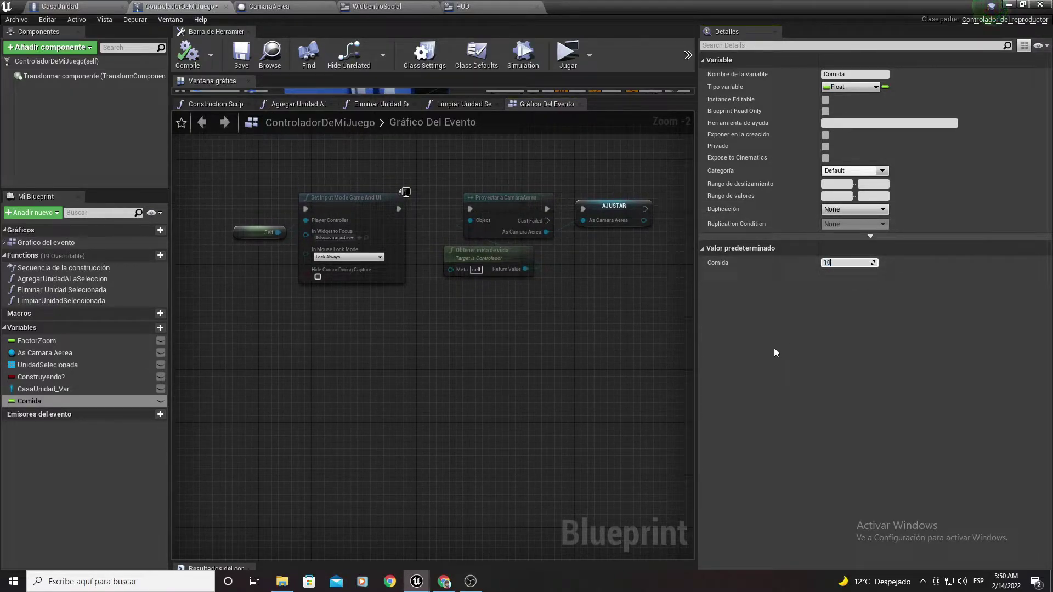
type("0")
key("Return")
left_click(183, 54)
right_click_drag(371, 202, 393, 200)
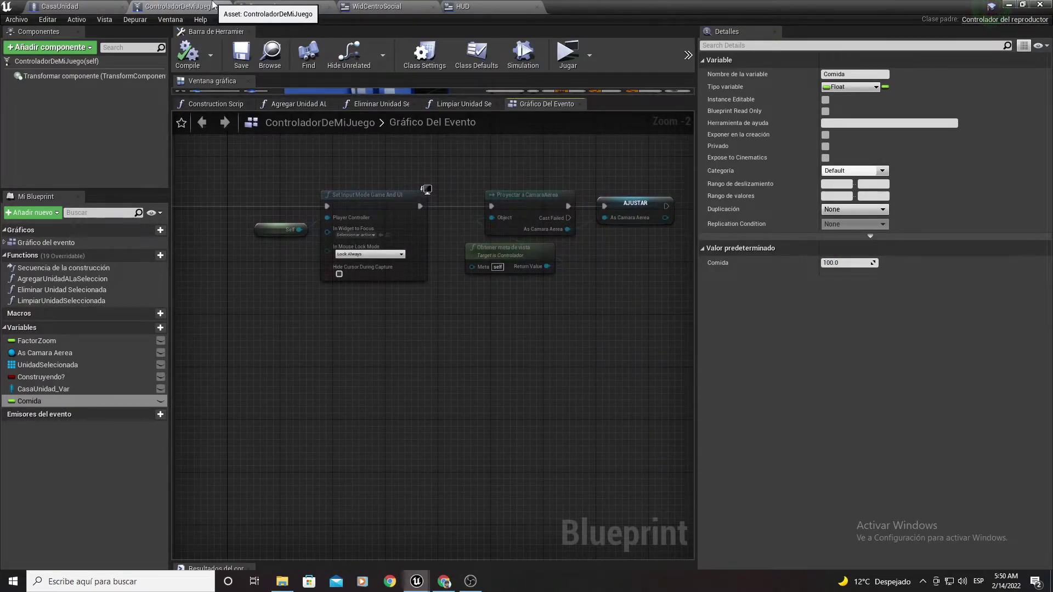
left_click(487, 5)
Create a new binding function for TextBlock_Comida's Text property.
scroll(597, 212, "down", 2)
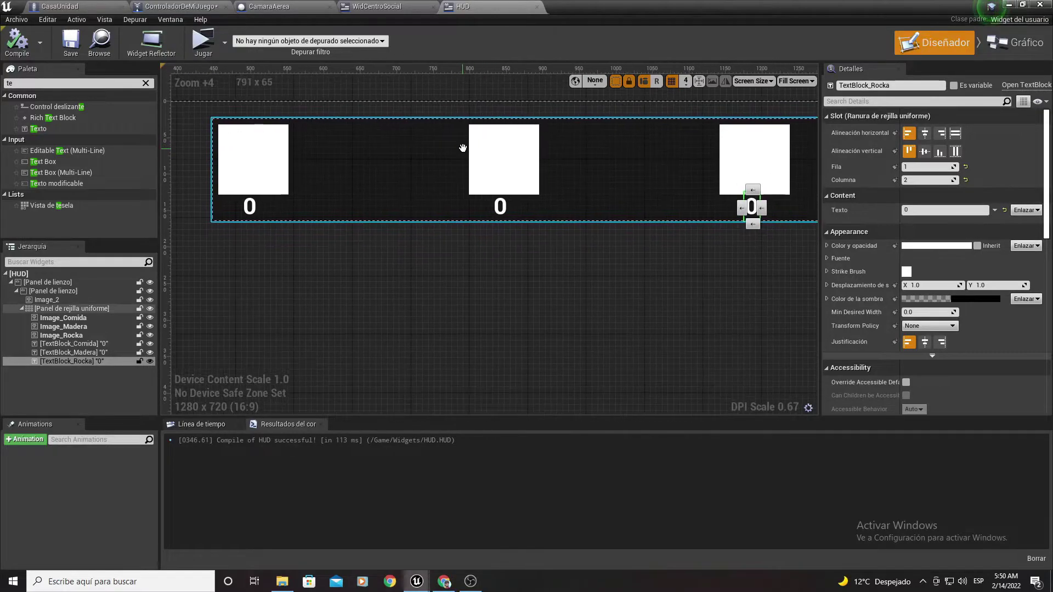
right_click_drag(463, 148, 544, 212)
left_click(332, 268)
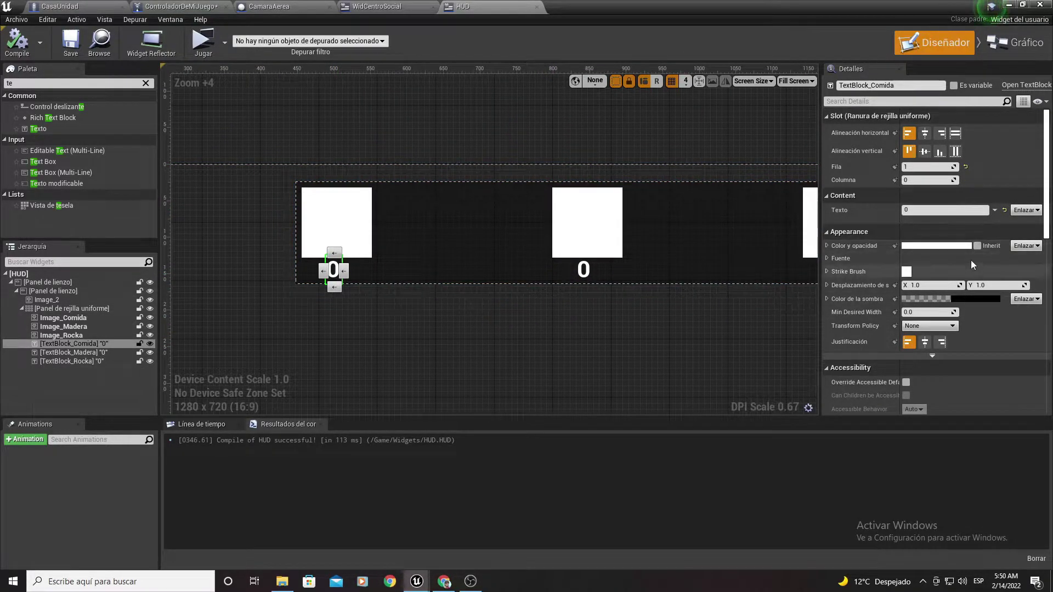
left_click(907, 210)
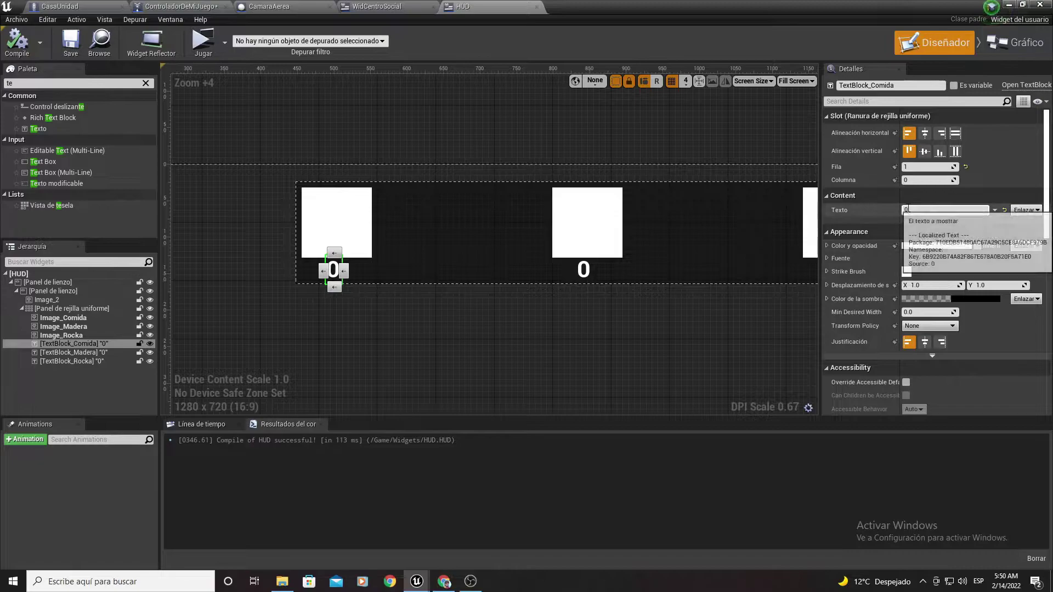
left_click(1036, 212)
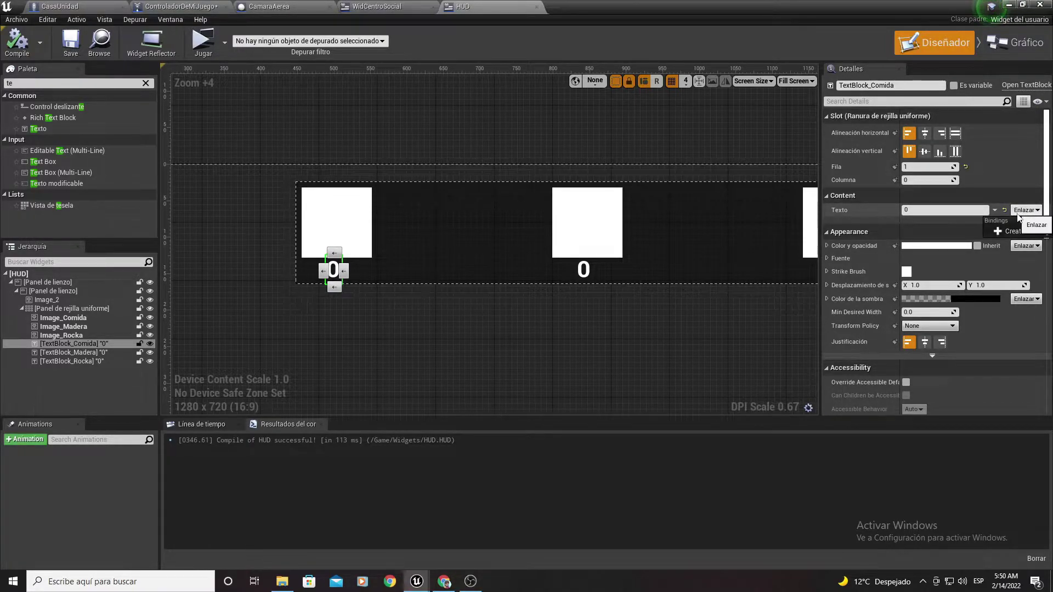
left_click(1009, 231)
right_click_drag(1008, 228, 334, 221)
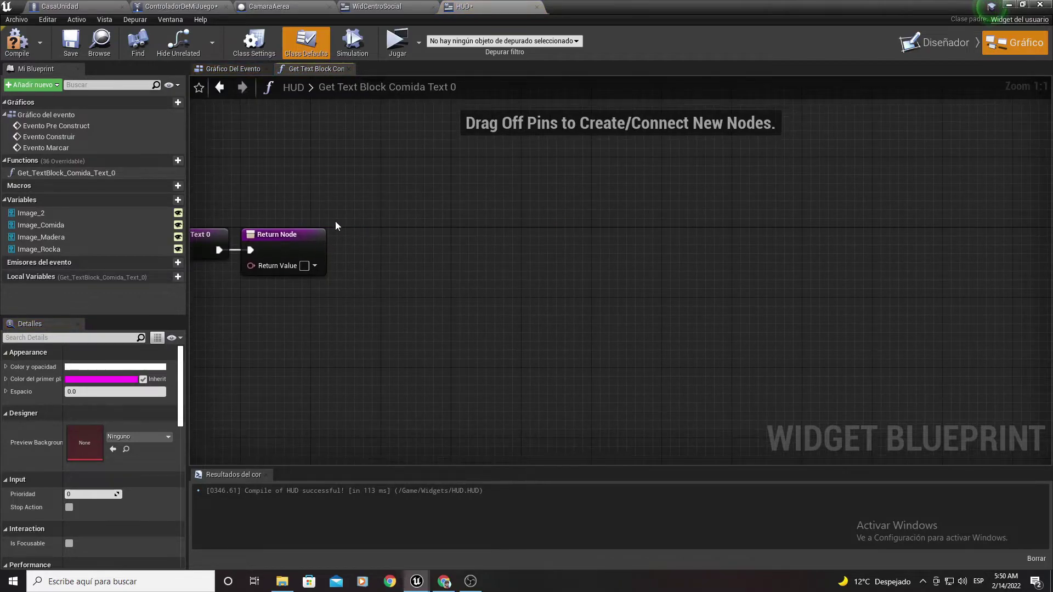
left_click_drag(285, 234, 714, 236)
mouse_move(405, 218)
right_mouse_down()
mouse_move(446, 218)
mouse_move(501, 195)
right_mouse_up()
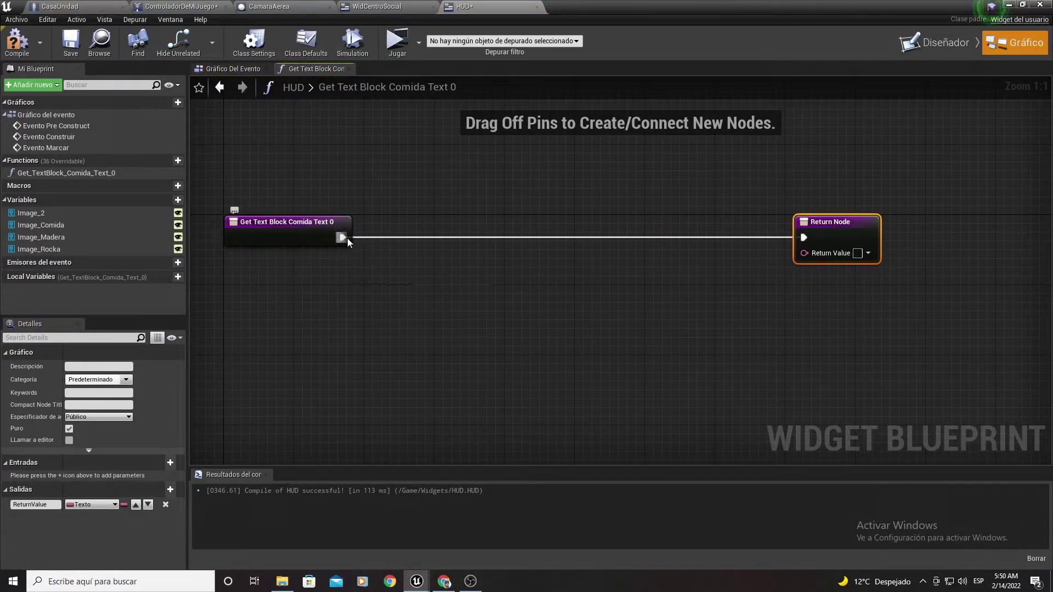
Add a Cast to ControladorDeMiJuego fed by Get Player Controller in the binding.
left_click_drag(342, 238, 393, 243)
type("contro")
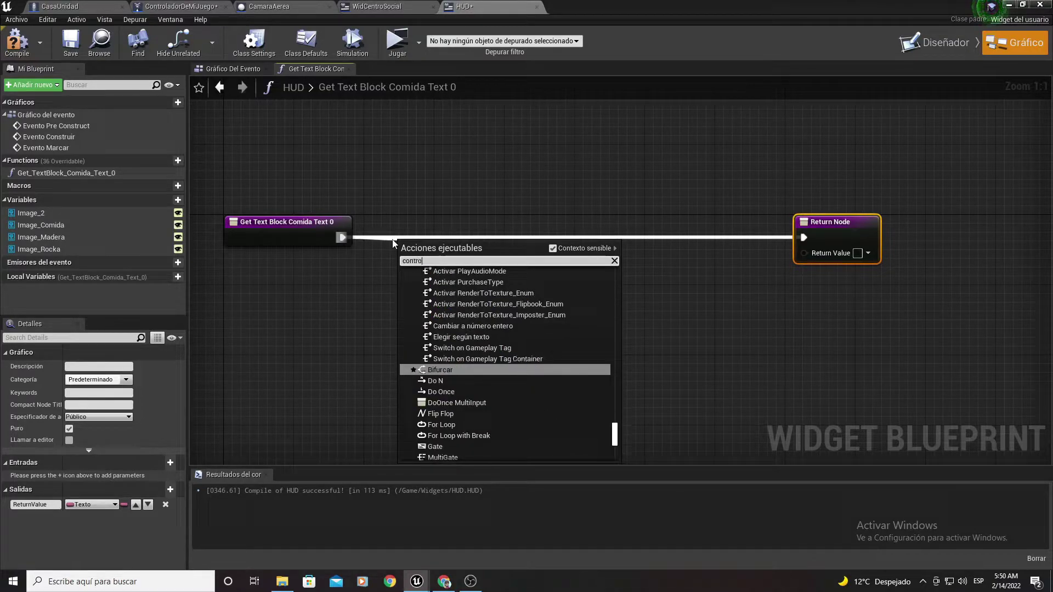
type("lador")
key("Return")
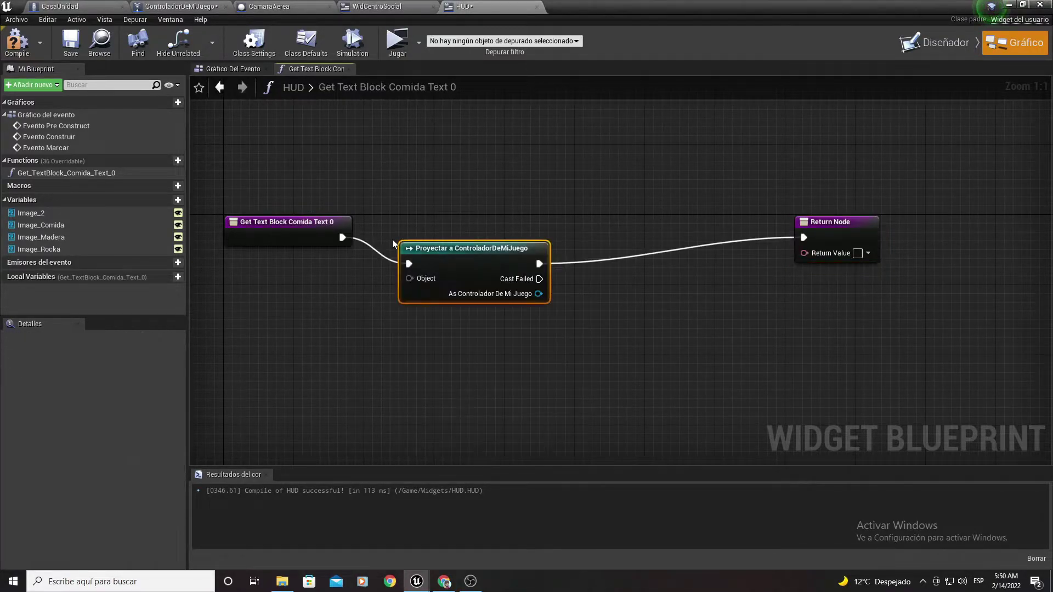
left_click_drag(496, 260, 487, 238)
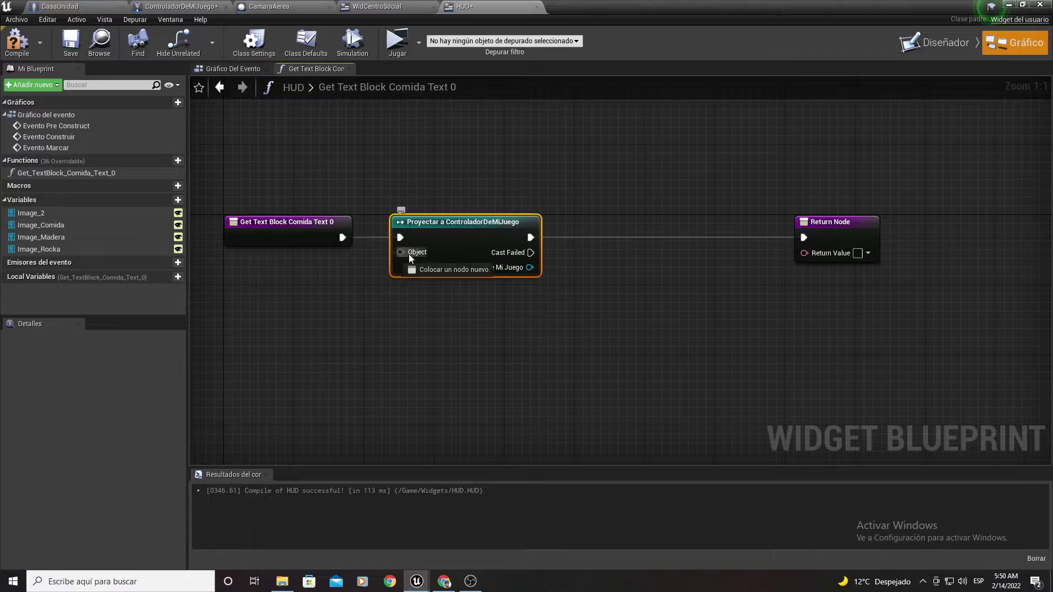
left_click_drag(401, 253, 361, 334)
type("obtene")
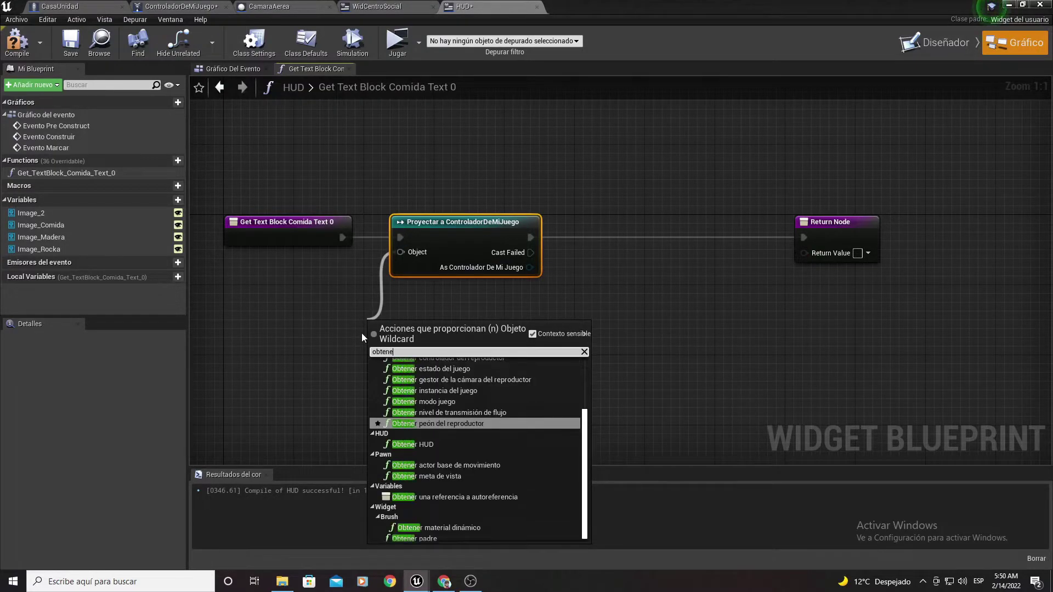
type("rc")
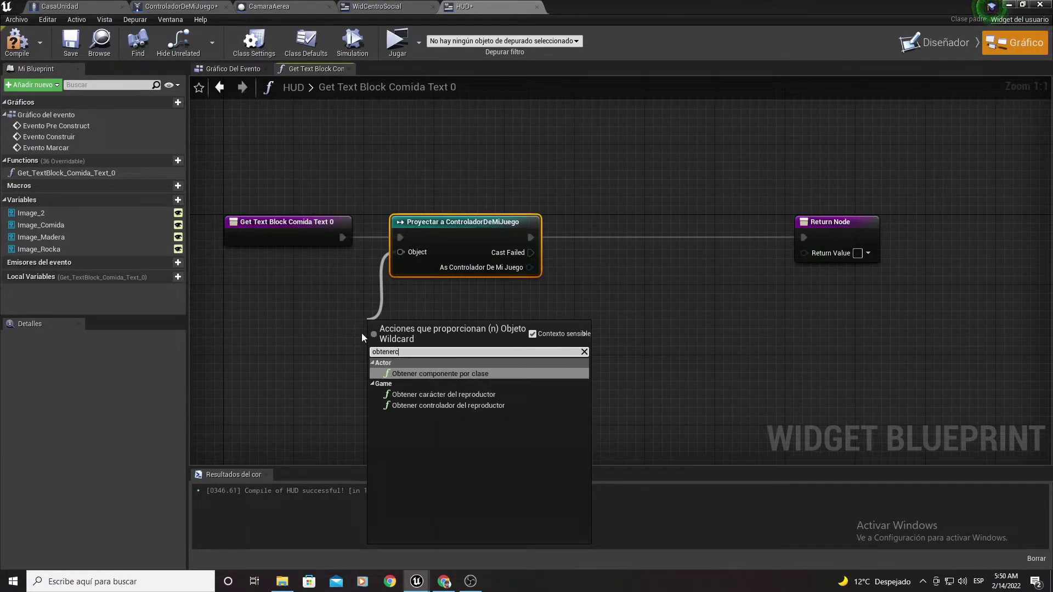
key("Down")
key("Down")
key("Return")
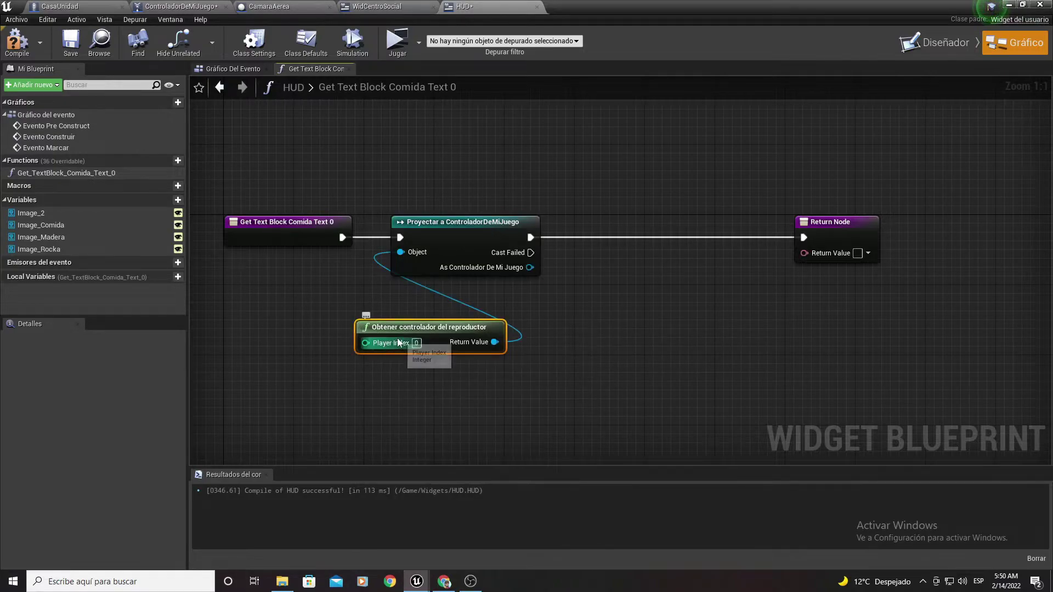
left_click_drag(362, 331, 239, 304)
right_click_drag(592, 313, 482, 329)
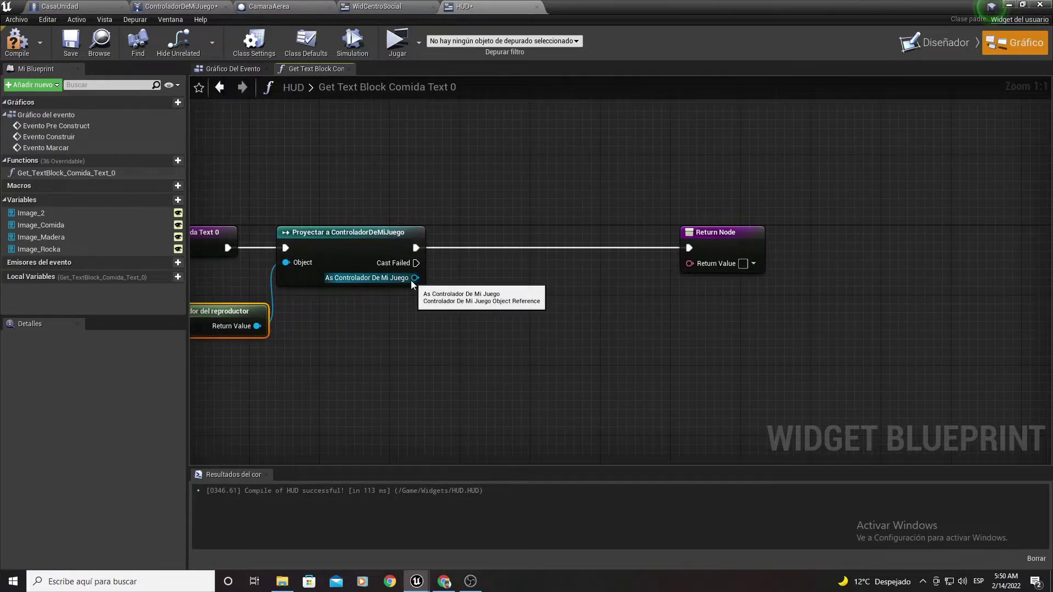
left_click_drag(421, 288, 412, 279)
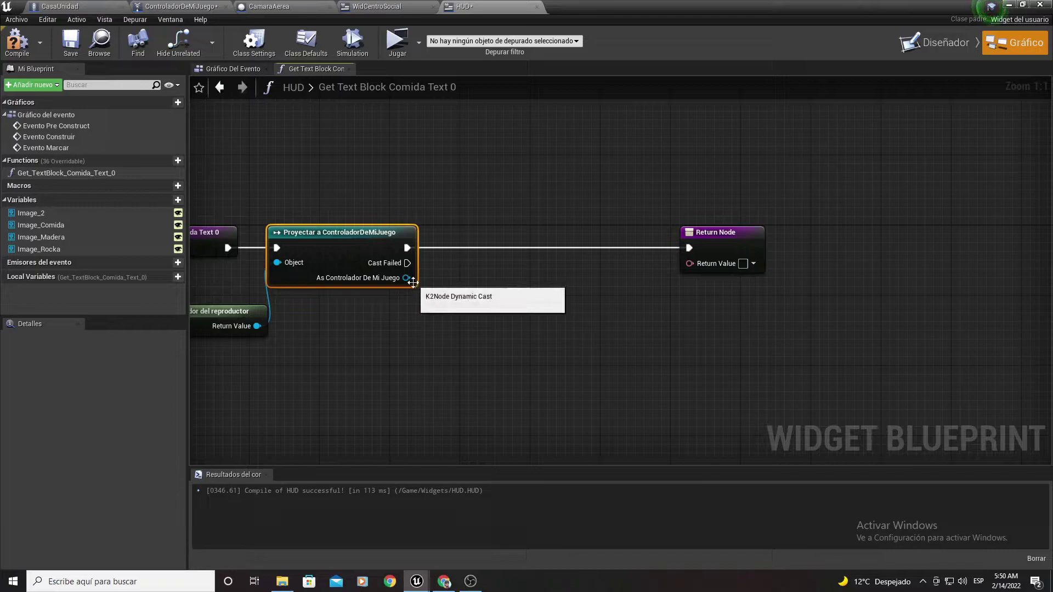
Get Comida from the cast and connect it to the Return Value.
left_click_drag(407, 278, 442, 307)
type("comida")
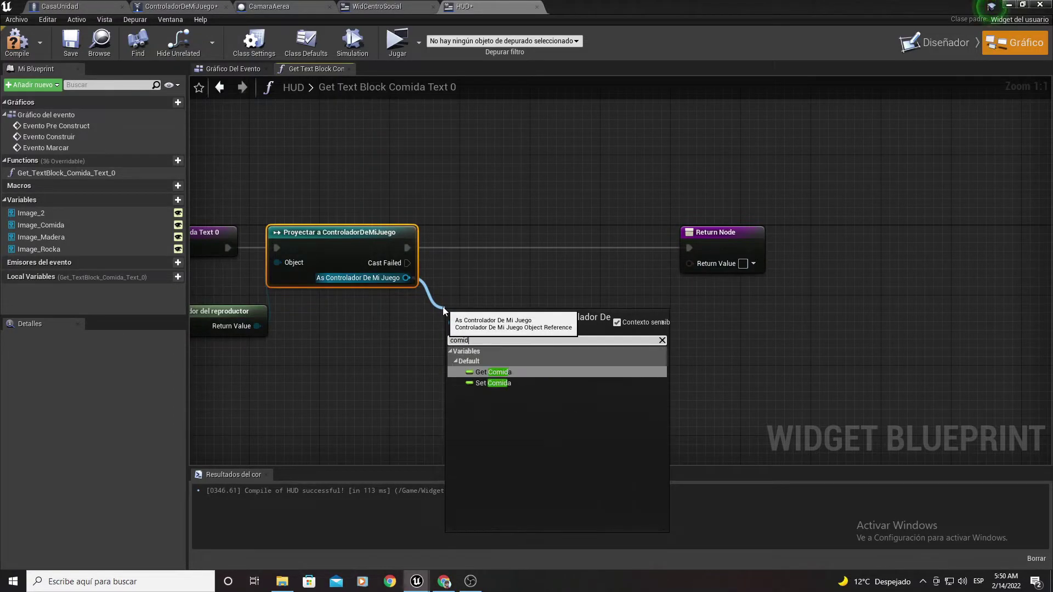
key("Return")
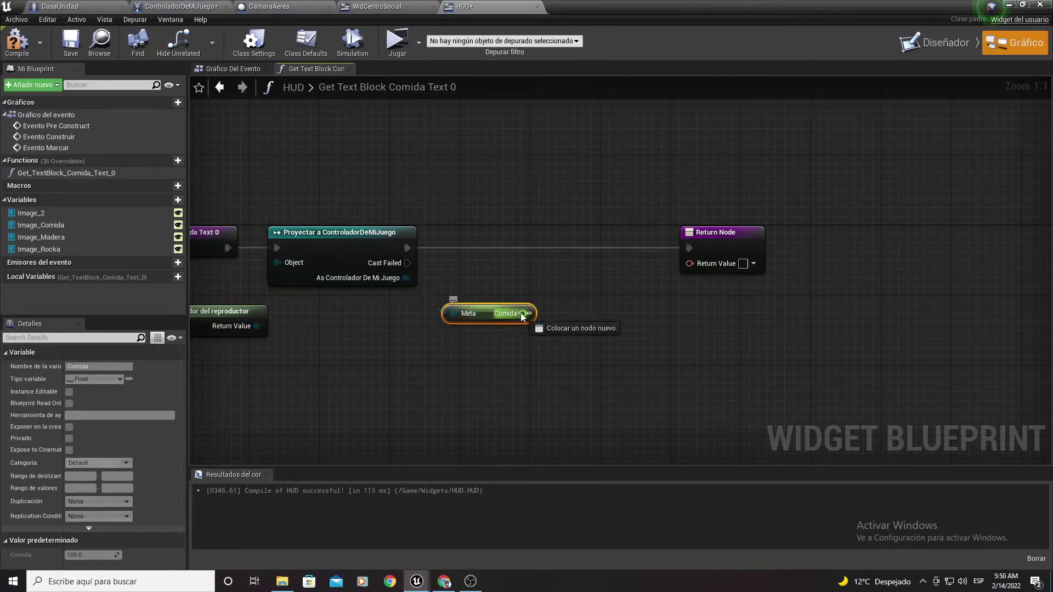
left_click_drag(514, 317, 700, 270)
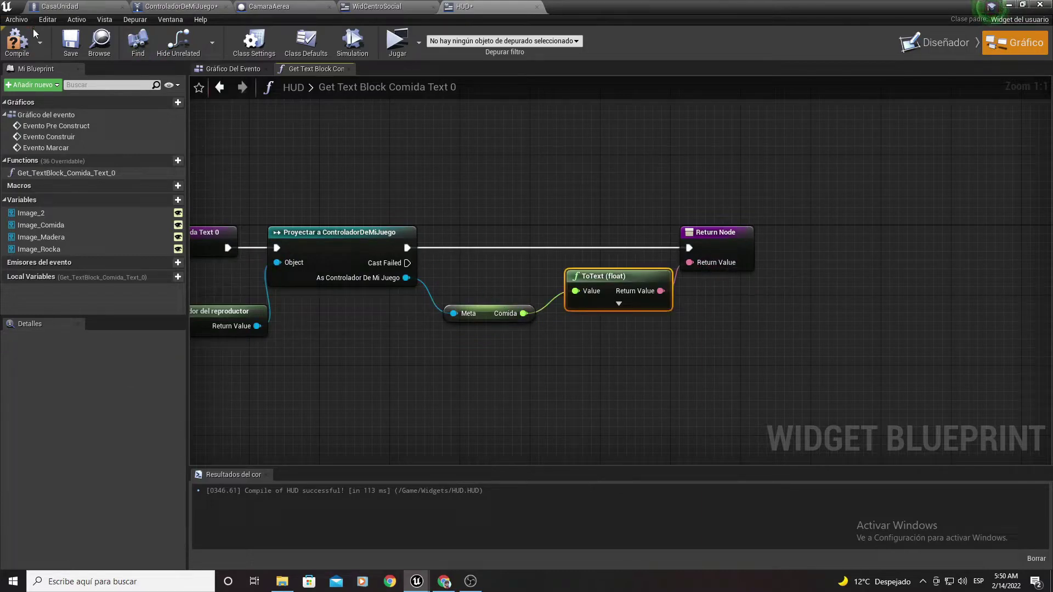
Compile and save the HUD, then return to the level editor.
left_click(16, 41)
left_click(70, 41)
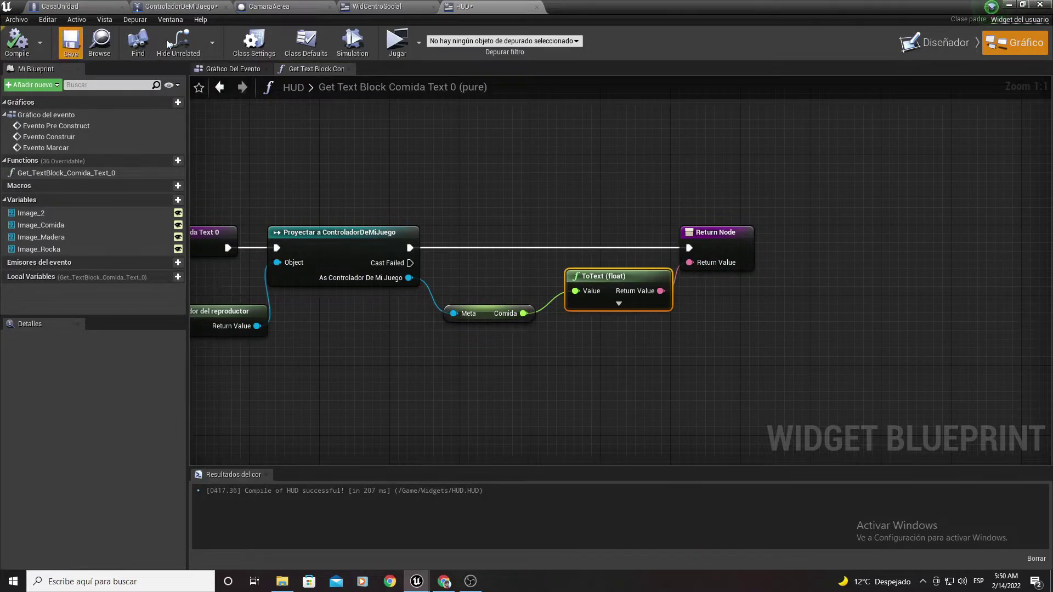
left_click(1008, 4)
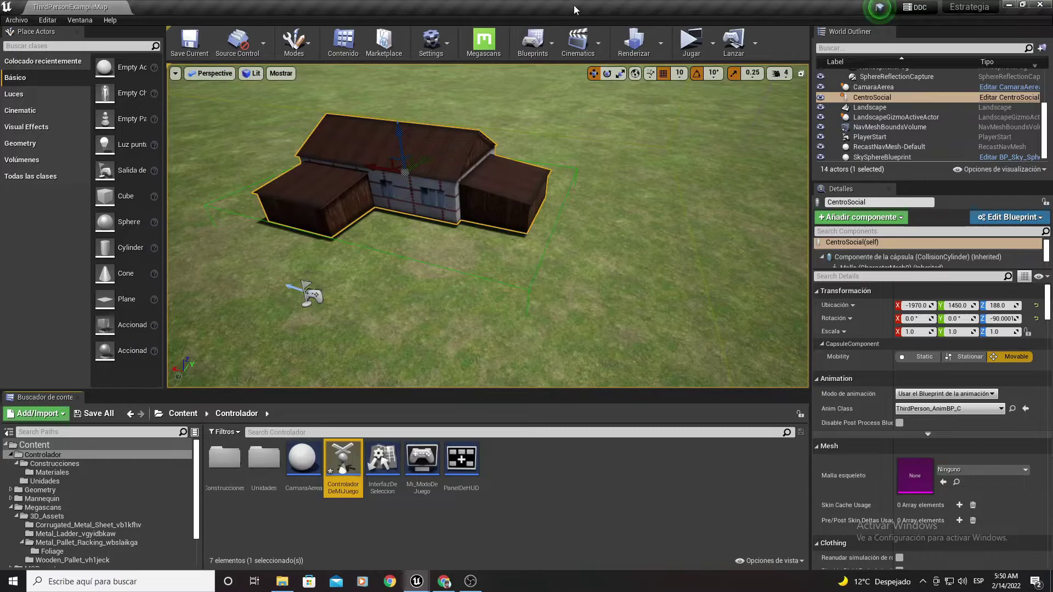
Open the Level Blueprint from the Blueprints menu.
left_click(546, 59)
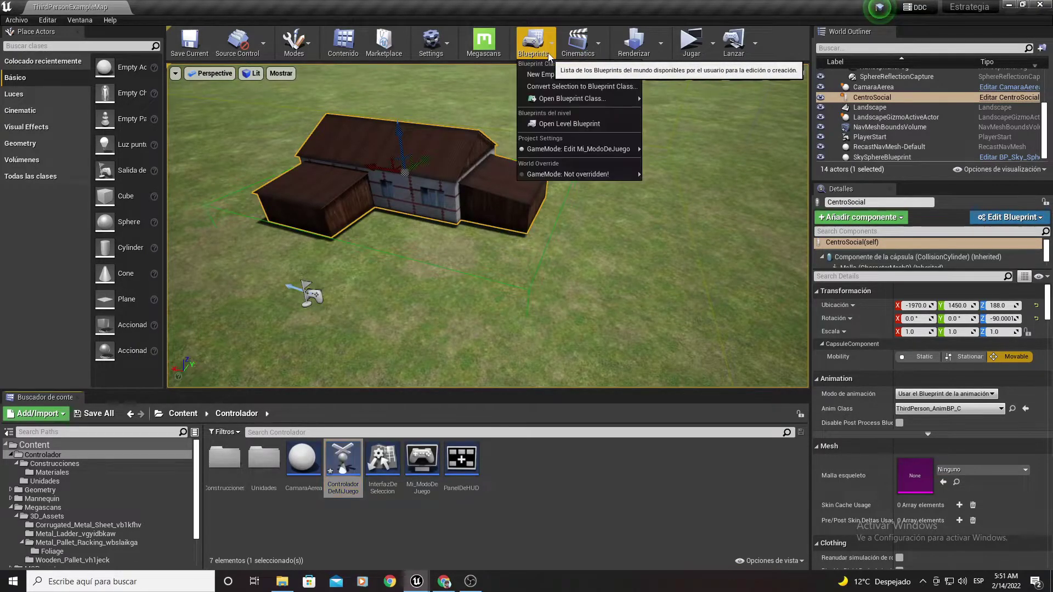
mouse_move(554, 98)
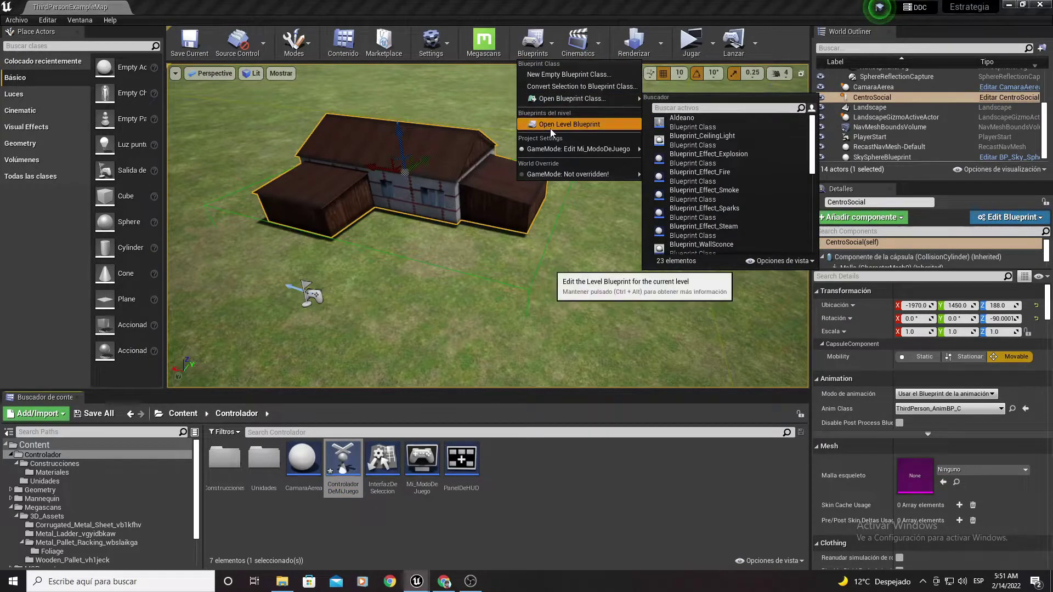
left_click(550, 124)
Add Event BeginPlay leading to a Create Widget node with class HUD.
right_click(395, 234)
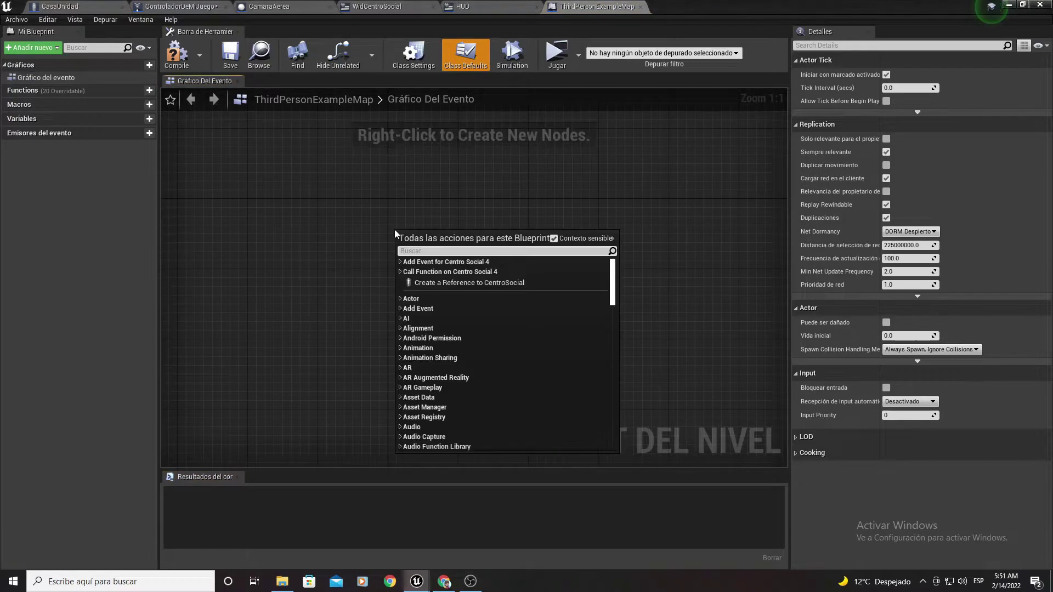
type("begi")
key("Return")
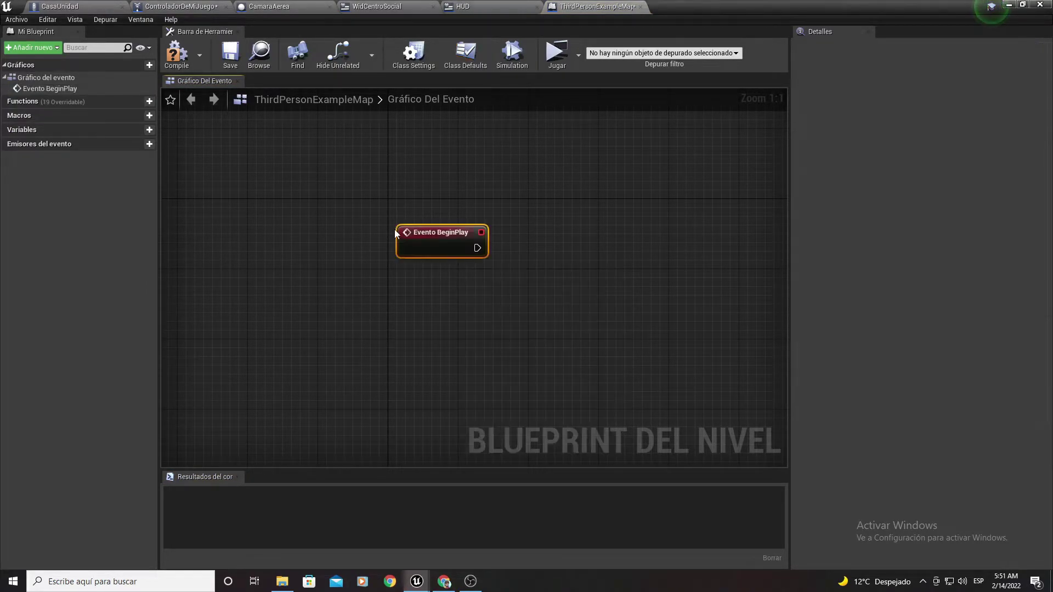
right_click_drag(486, 223, 433, 242)
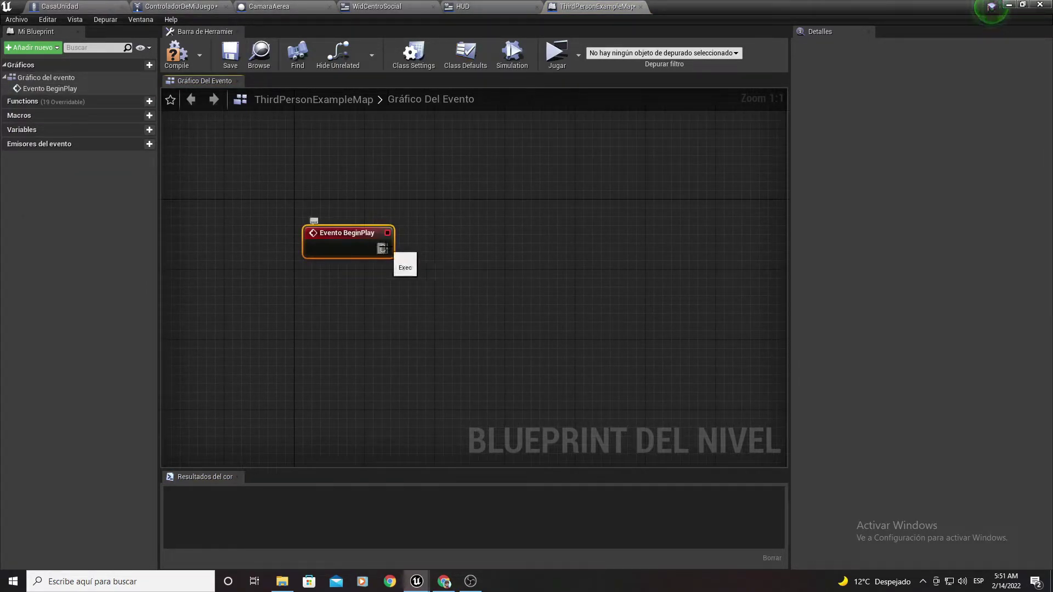
left_click_drag(382, 248, 482, 247)
type("create w")
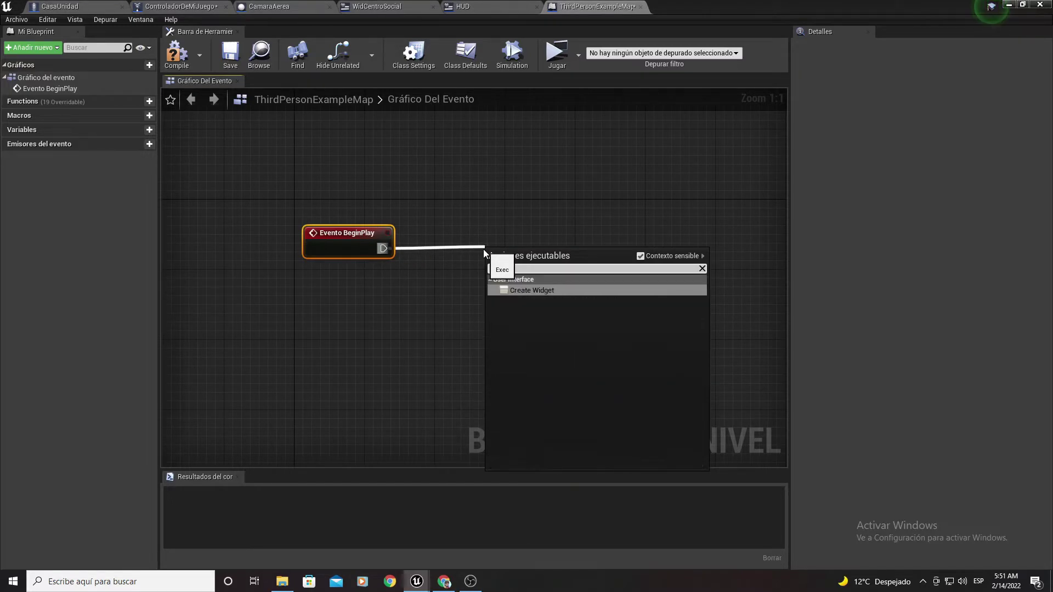
key("Return")
left_click_drag(544, 263, 517, 248)
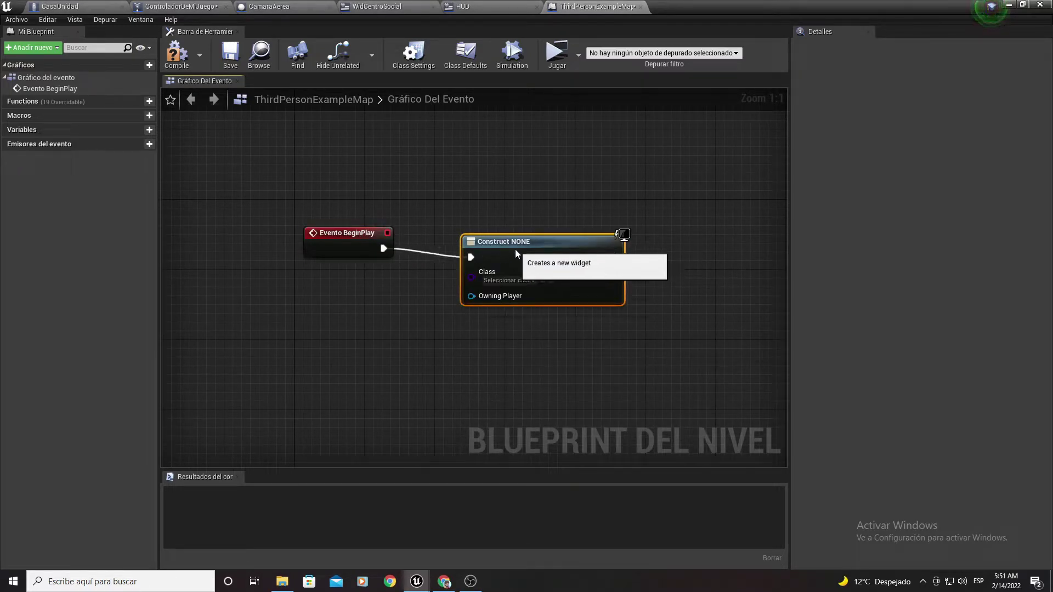
left_click(501, 272)
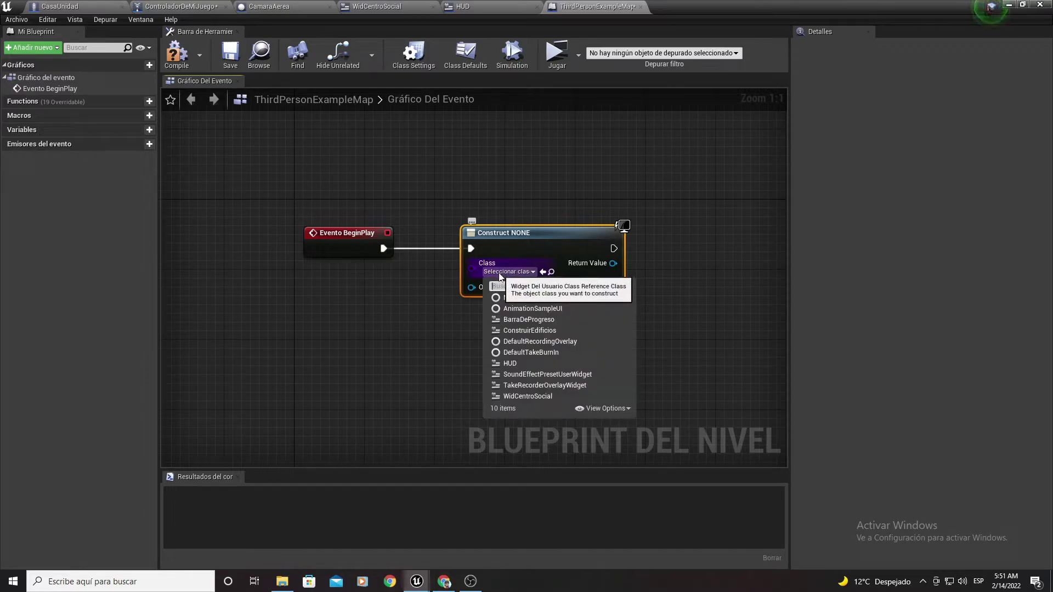
left_click(512, 362)
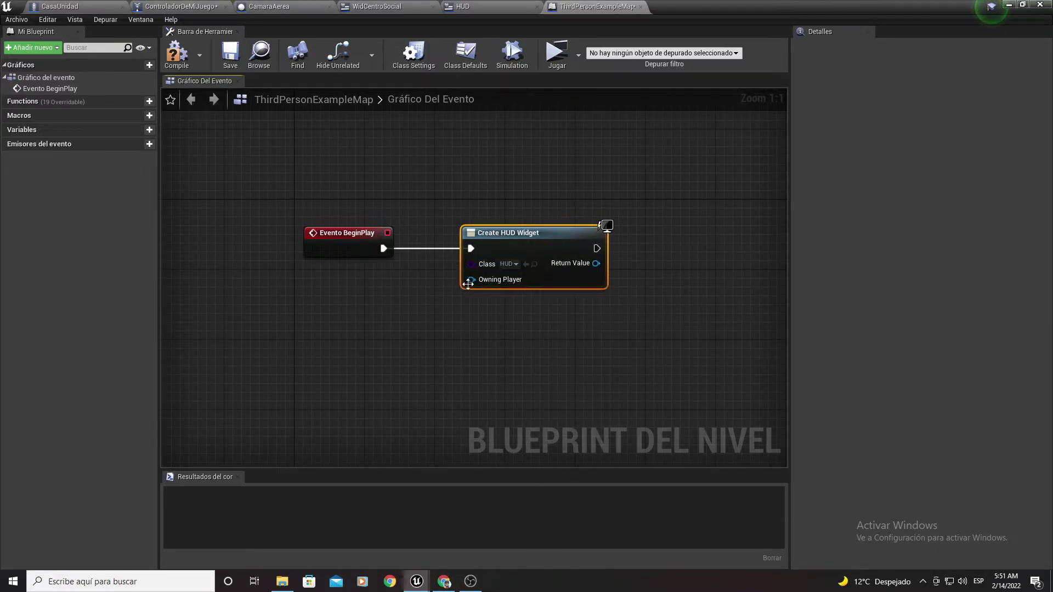
Use Get Player Controller as owning player, add Add to Player Screen, and compile.
left_click_drag(469, 281, 360, 327)
type("obtener")
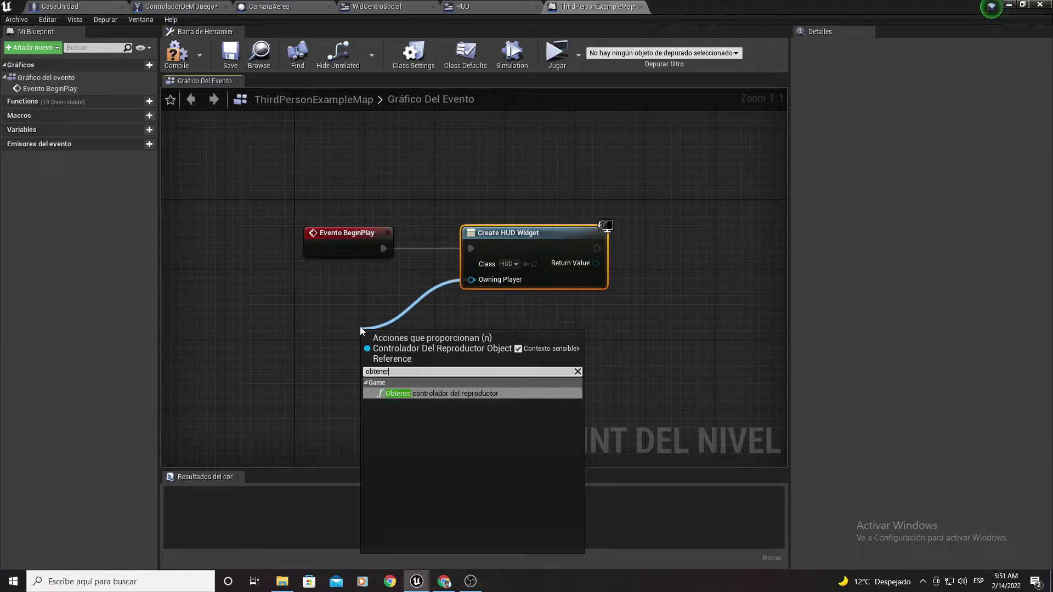
key("Return")
right_click_drag(602, 296, 458, 313)
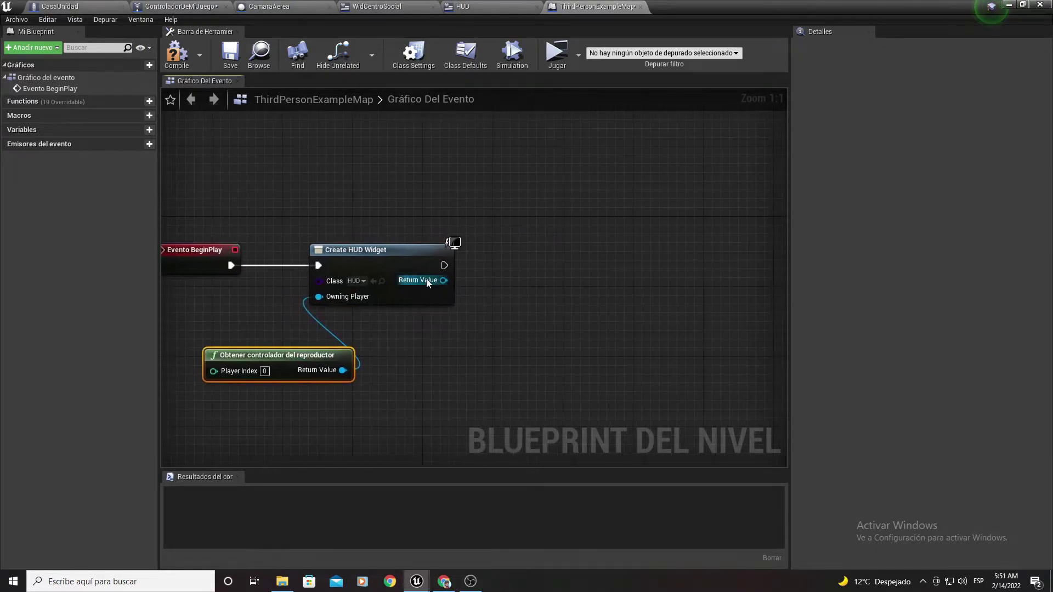
left_click_drag(443, 280, 523, 284)
type("addto")
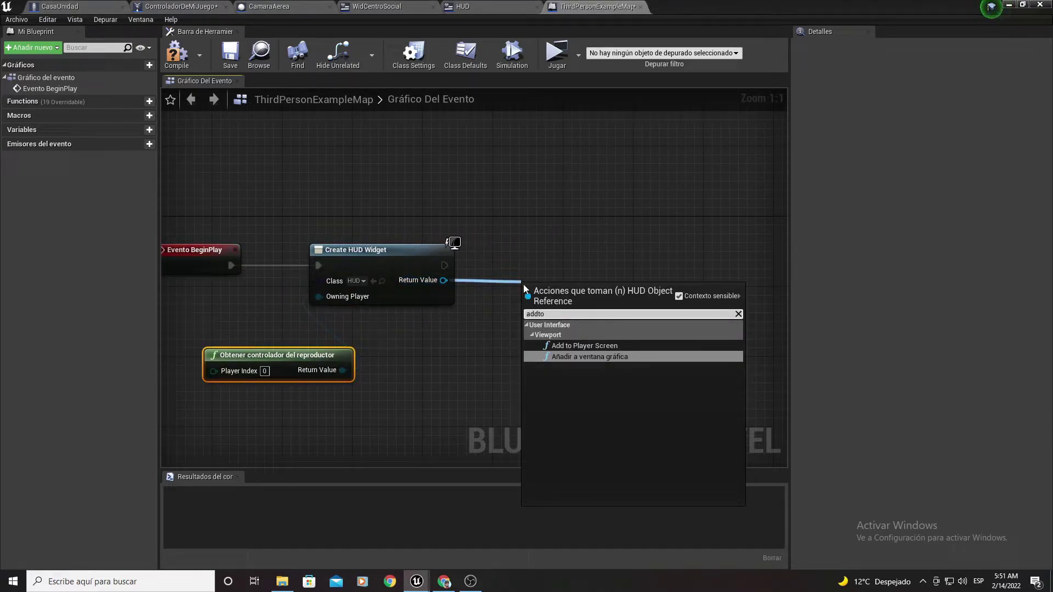
key("Up")
key("Return")
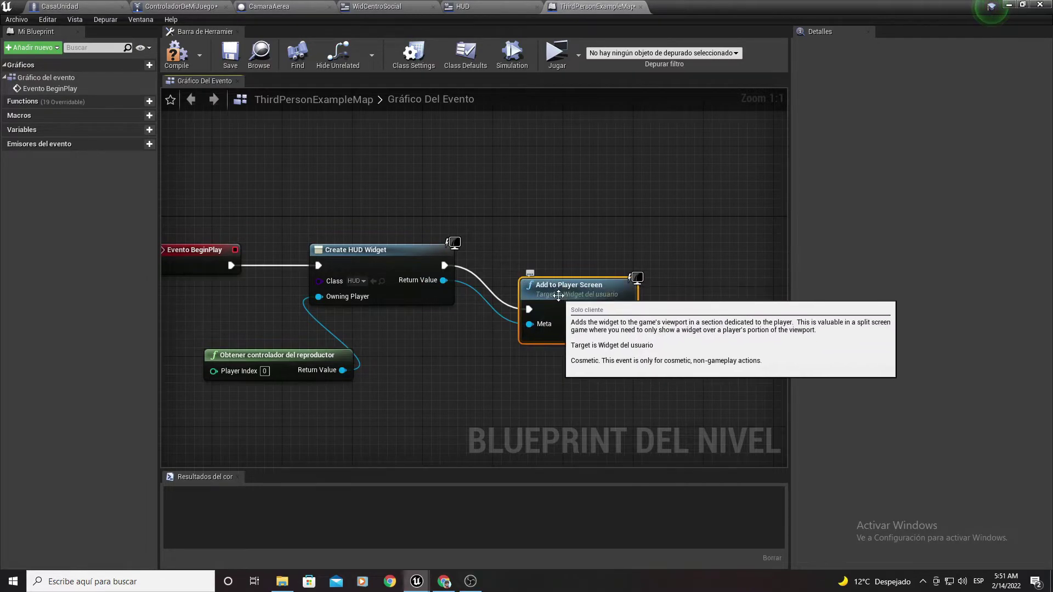
left_click(179, 57)
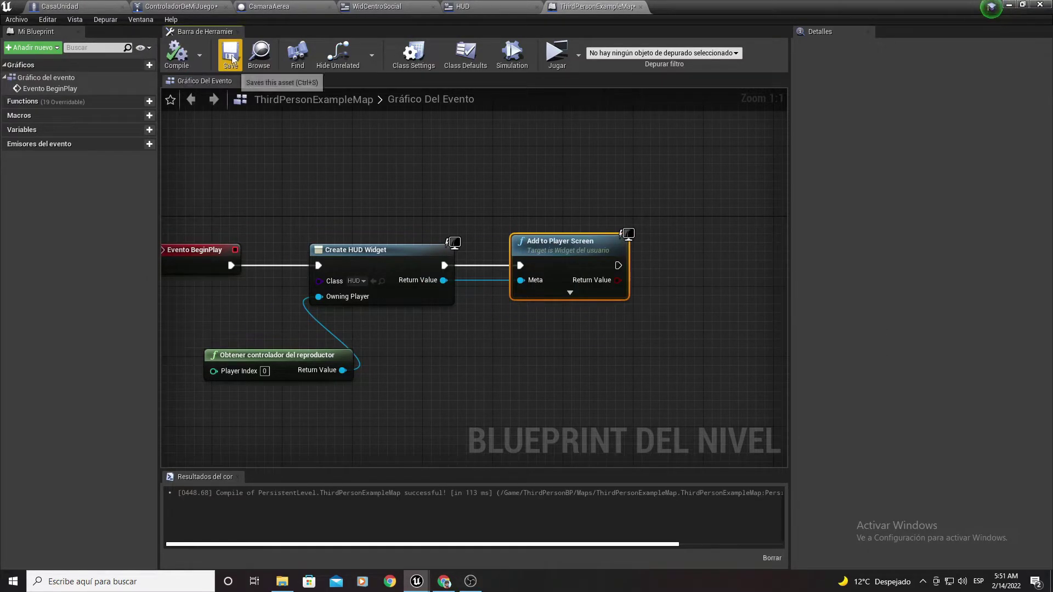
left_click(1007, 5)
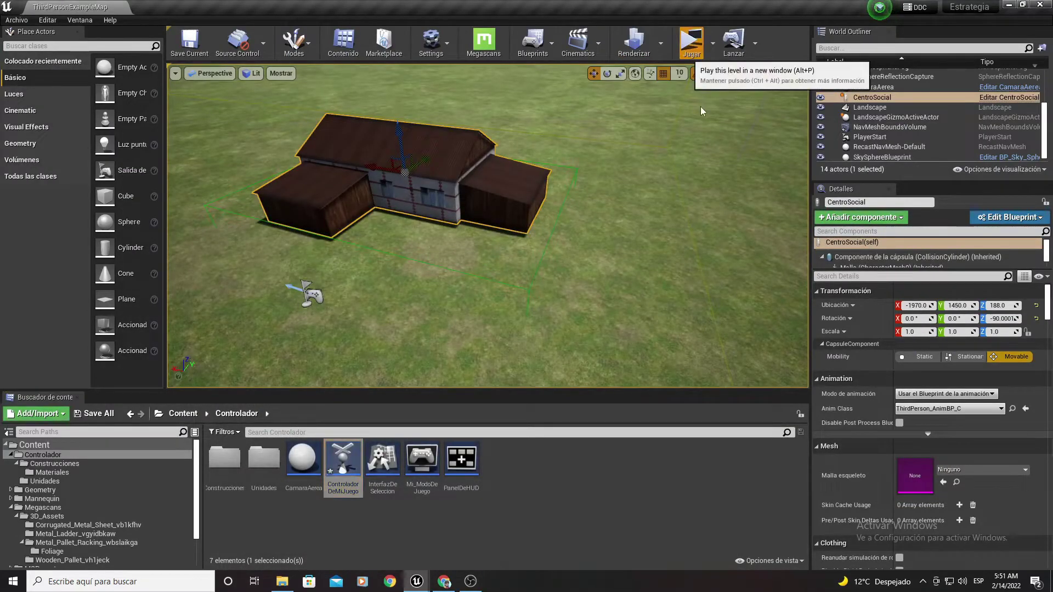
Play-test the level to check the HUD counters, then stop with Esc.
left_click(690, 41)
mouse_move(429, 28)
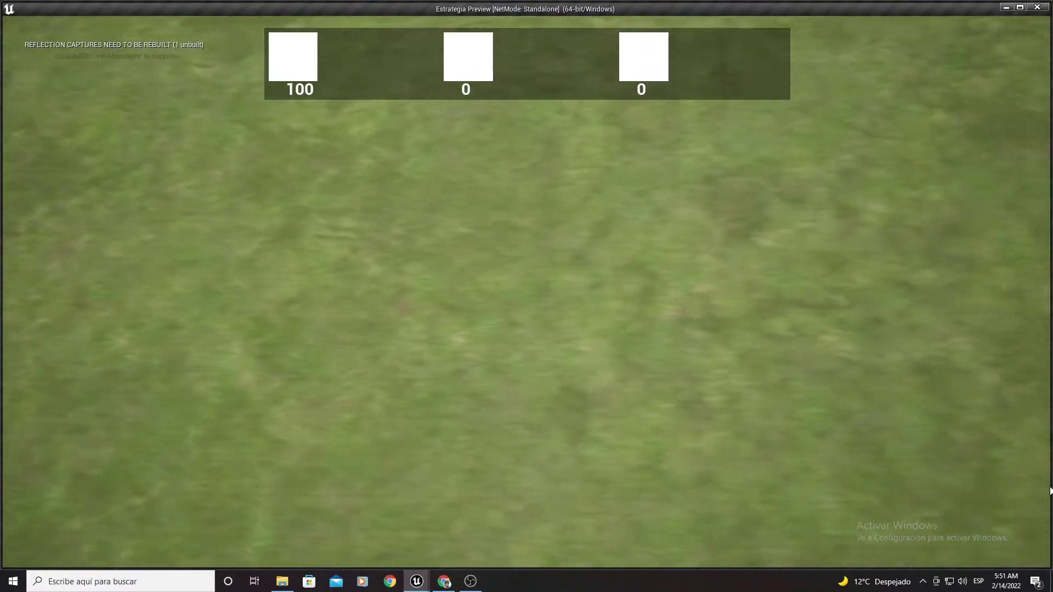
mouse_move(275, 21)
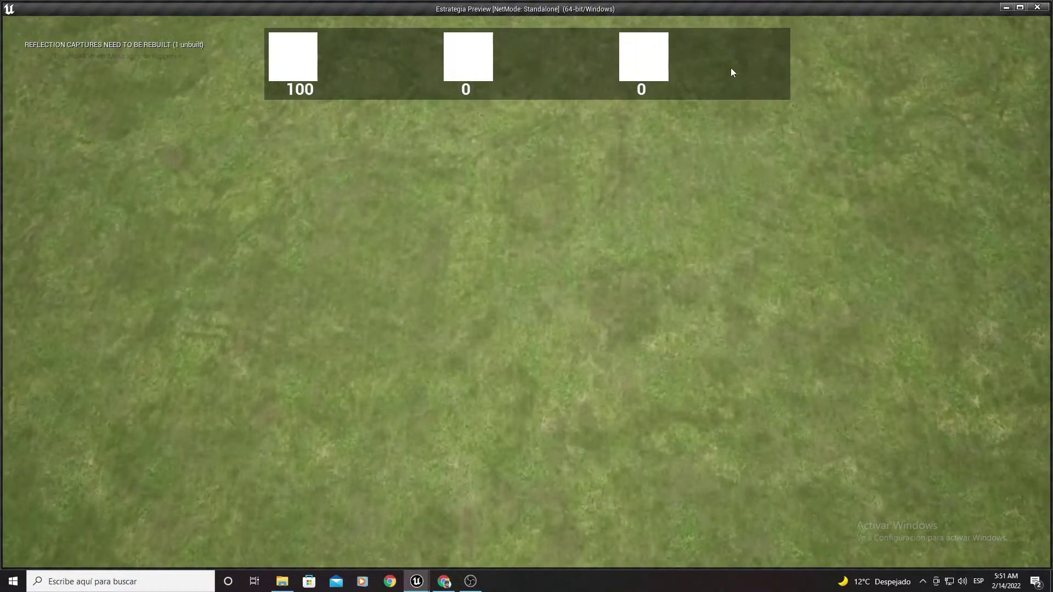
mouse_move(727, 563)
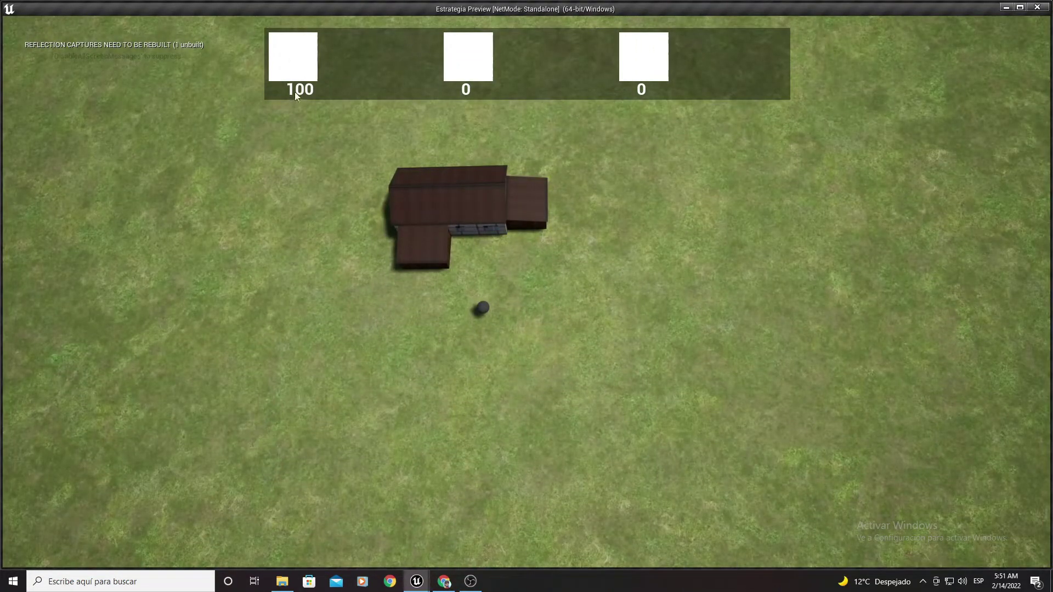
key("Escape")
Return to the HUD widget's Get Text Block Comida function.
left_click(417, 581)
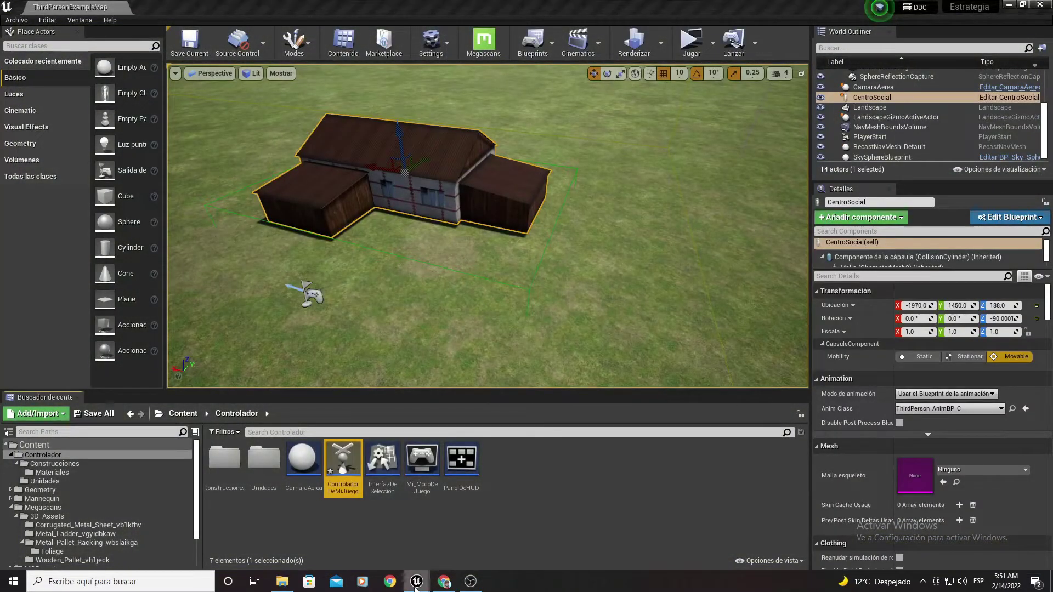
left_click(356, 526)
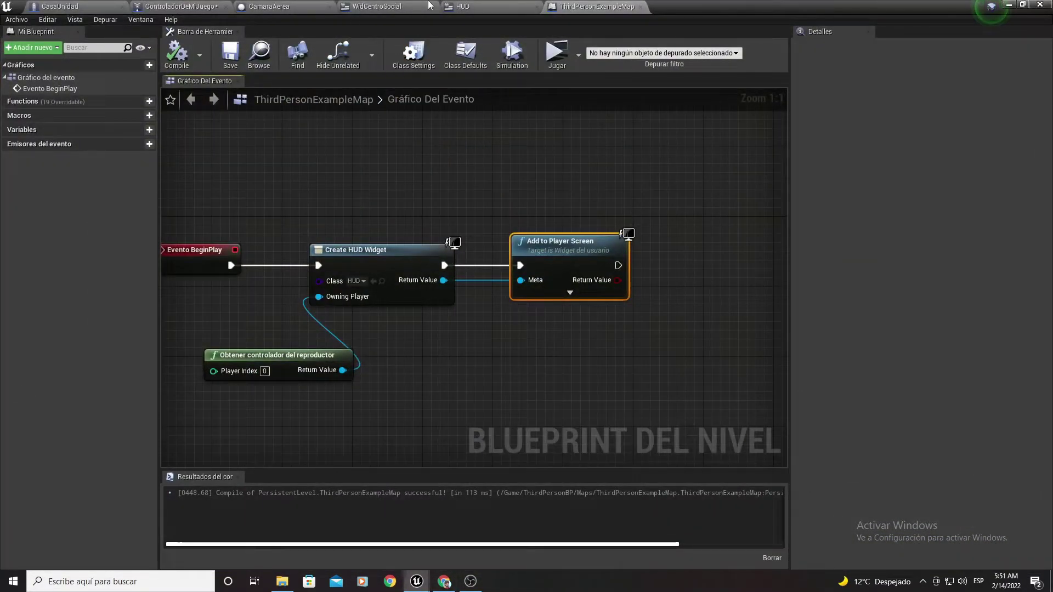
left_click(494, 7)
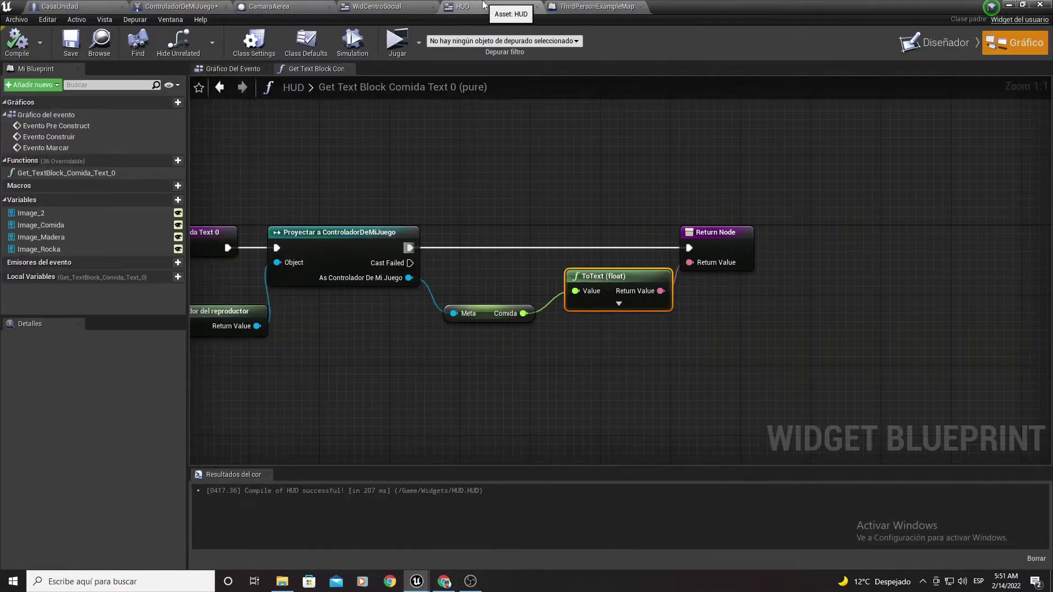
In the HUD Designer, shift the food counter number left to translation X 18.
left_click(968, 42)
scroll(435, 162, "up", 8)
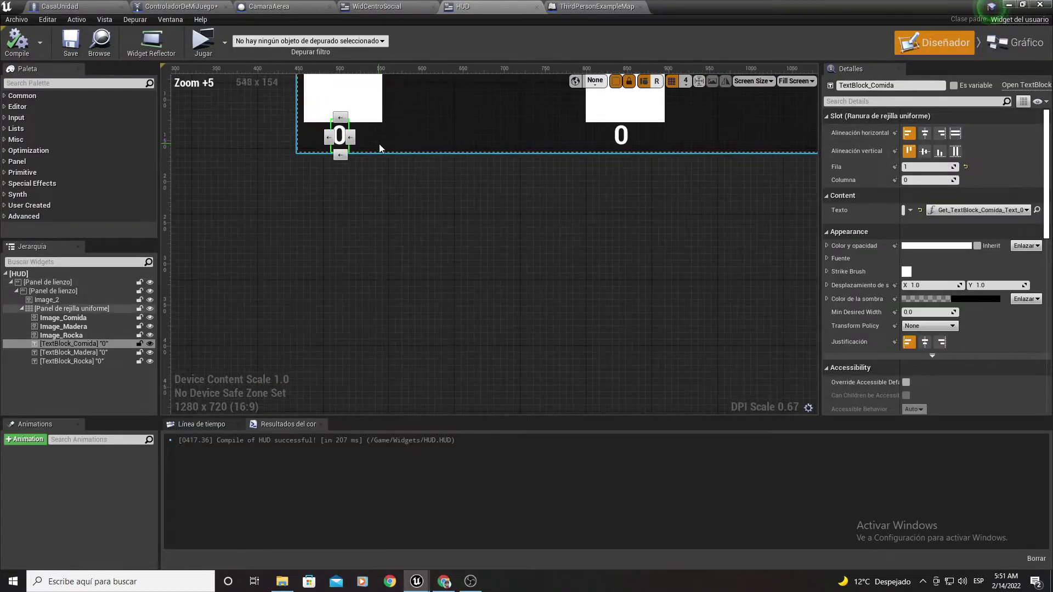
scroll(564, 199, "up", 3)
scroll(575, 205, "up", 6)
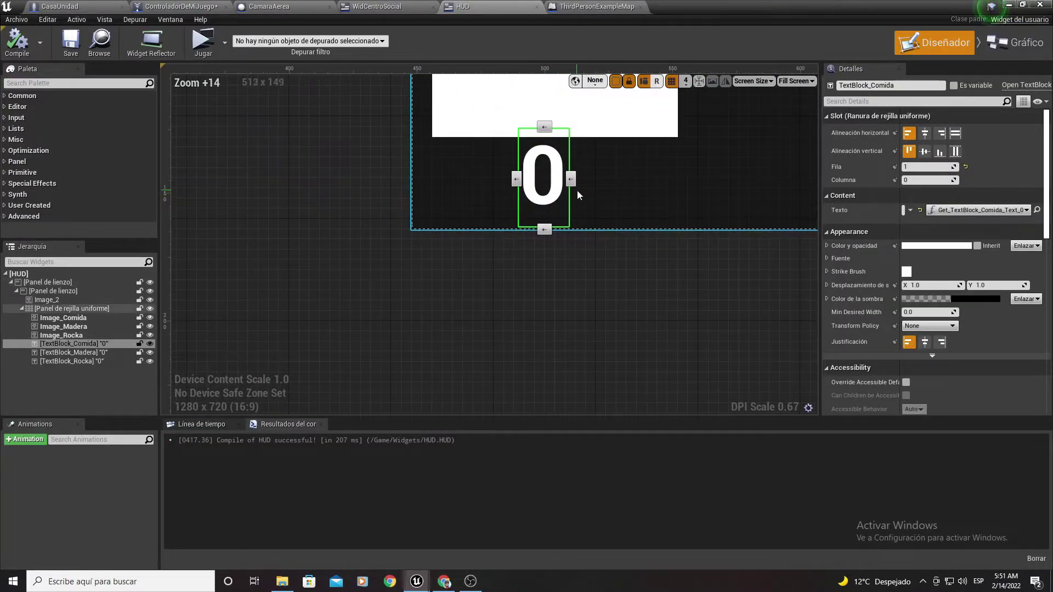
scroll(767, 303, "down", 3)
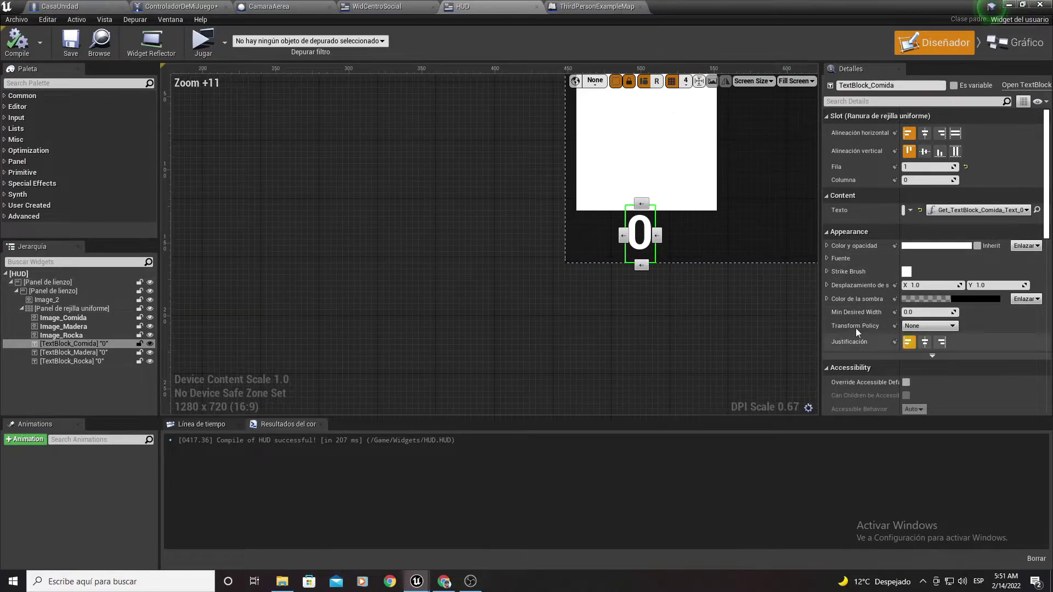
right_click_drag(709, 265, 589, 258)
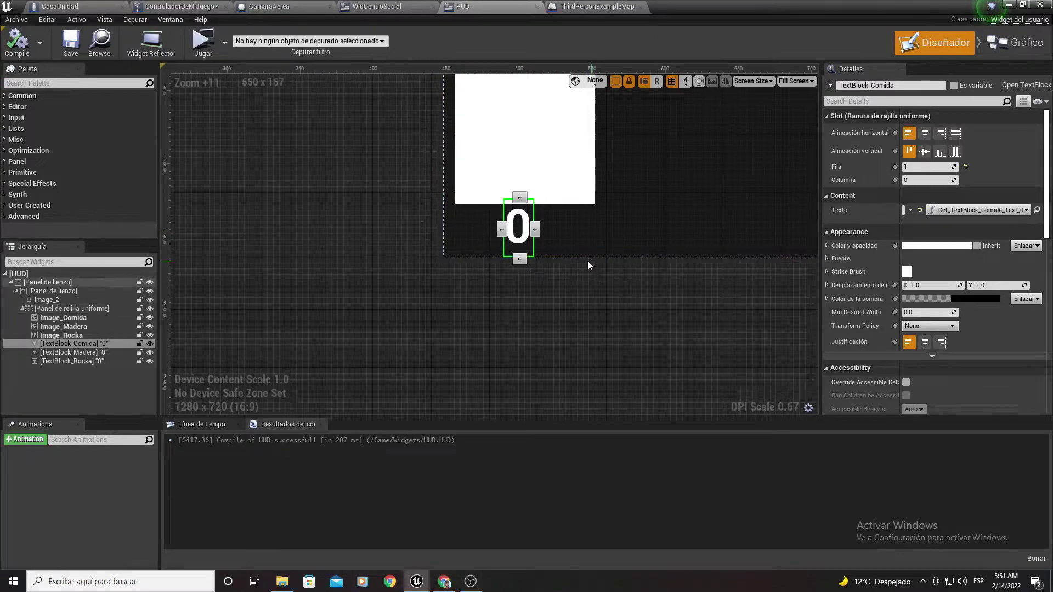
scroll(939, 346, "down", 5)
scroll(937, 343, "down", 3)
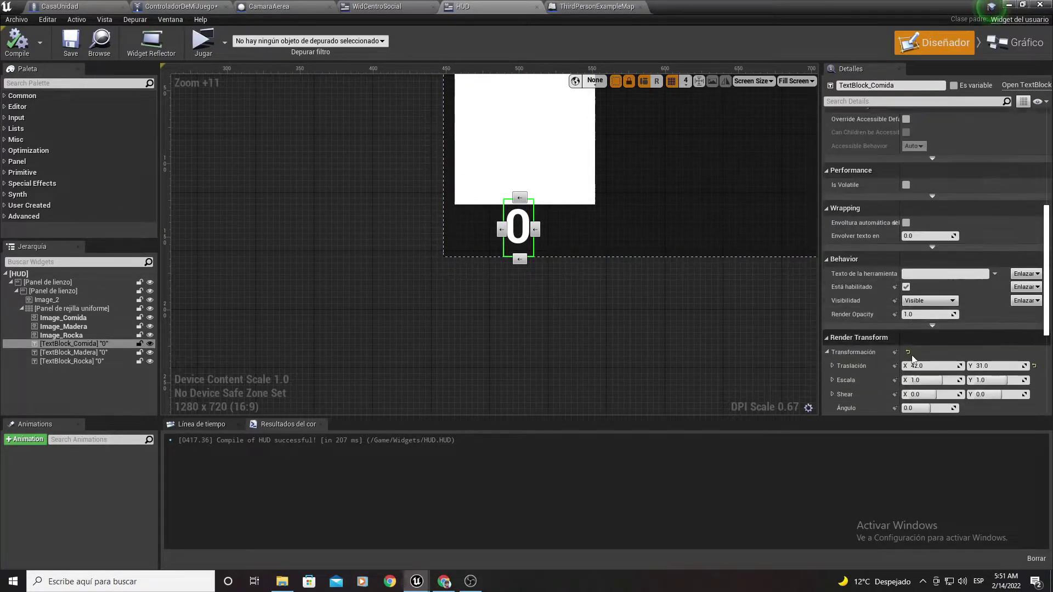
scroll(938, 342, "down", 3)
scroll(937, 342, "down", 2)
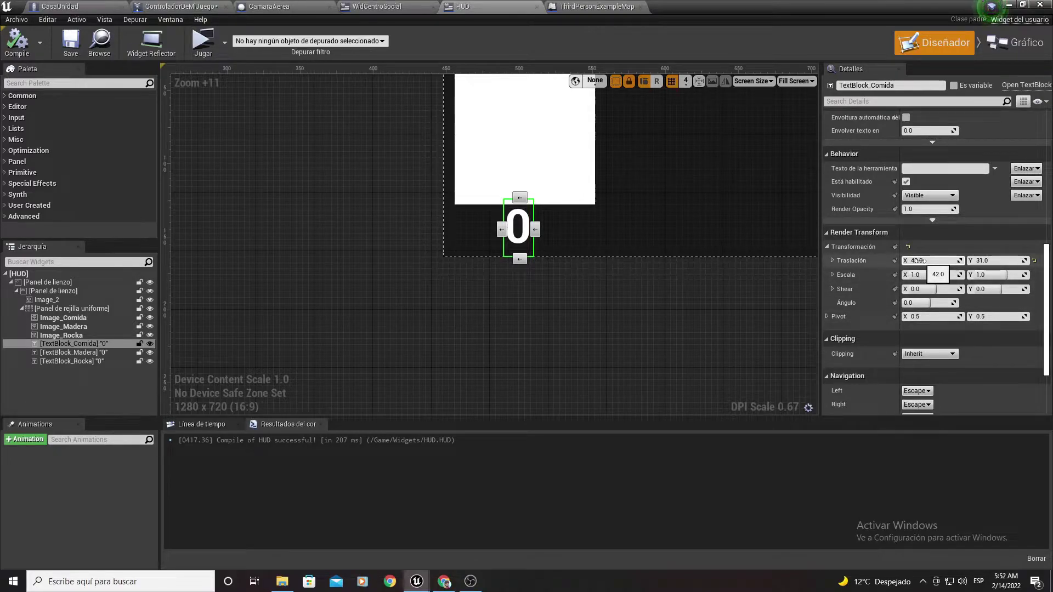
left_click_drag(919, 261, 905, 261)
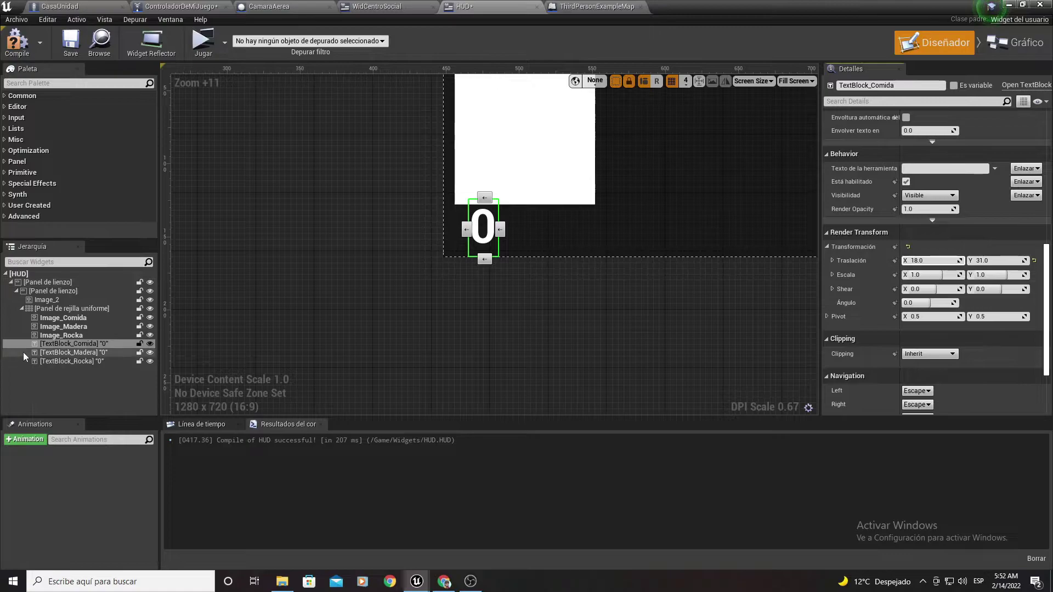
Shift the wood and stone numbers to X 17 and 19, then recompile the HUD.
left_click(67, 352)
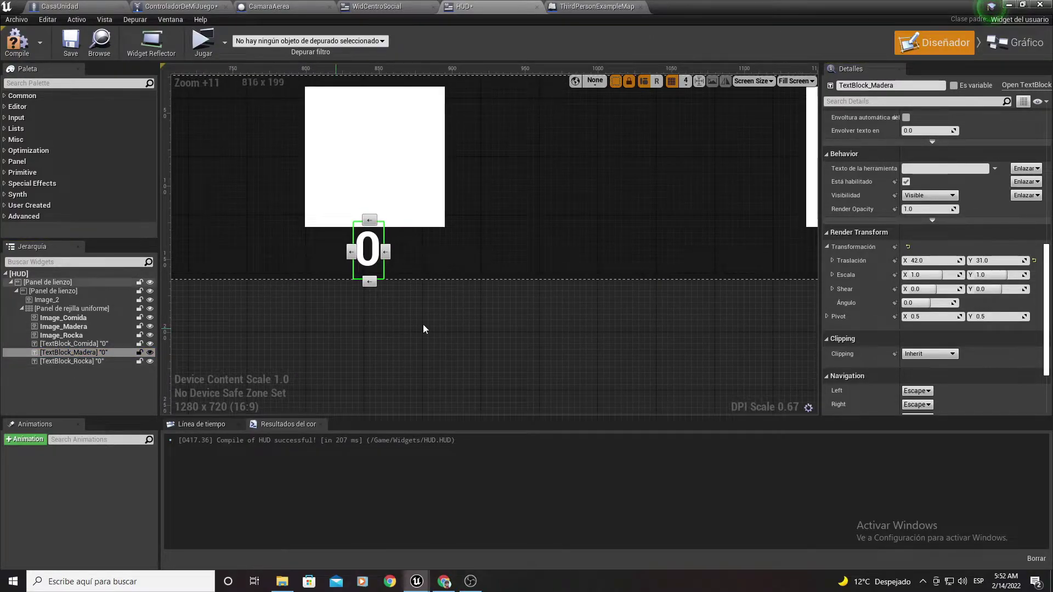
left_click_drag(946, 261, 932, 261)
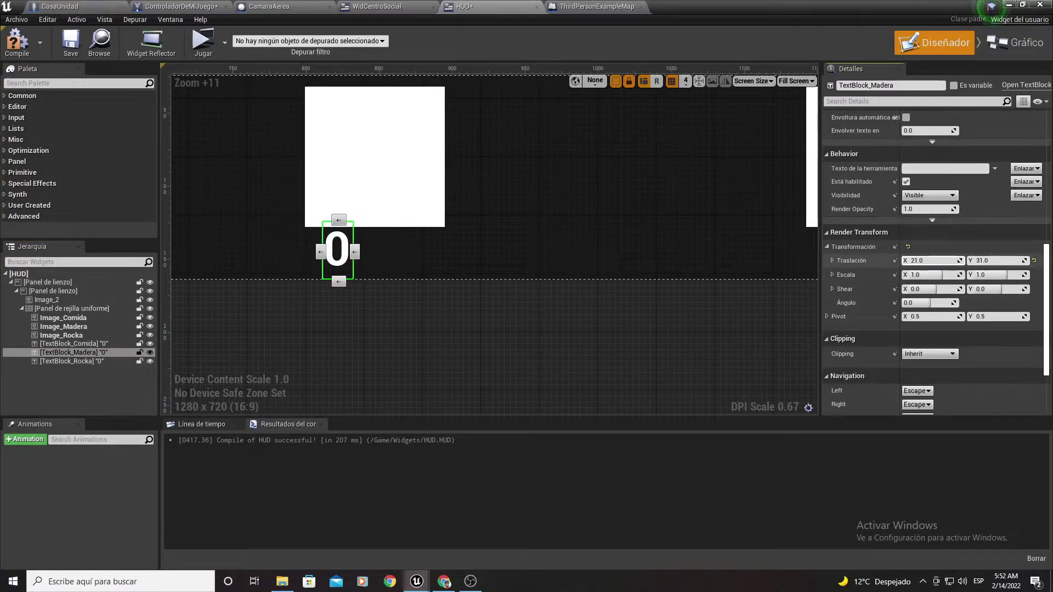
right_click_drag(709, 200, 524, 181)
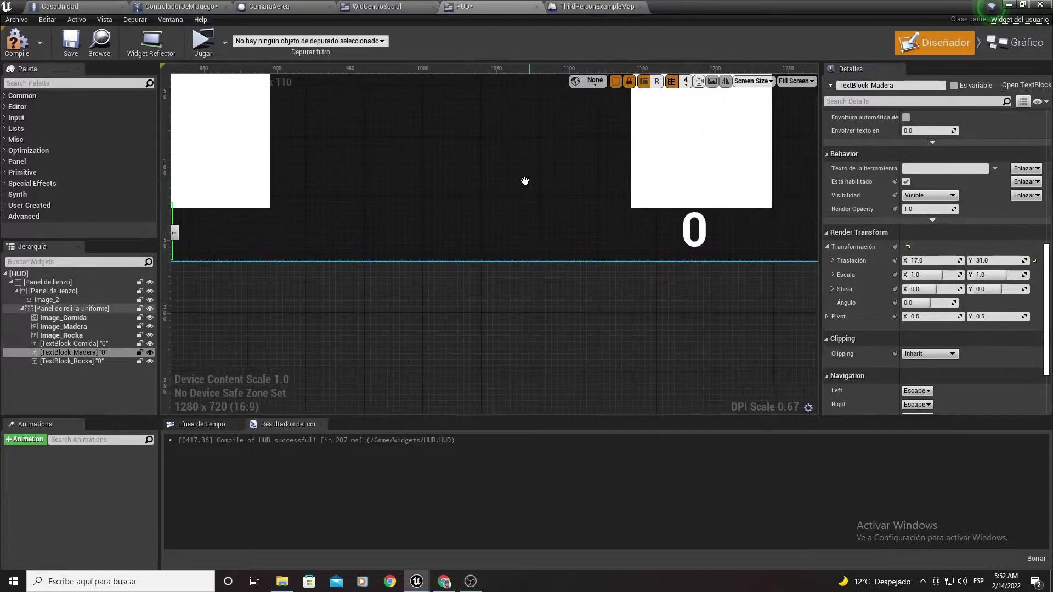
left_click(689, 233)
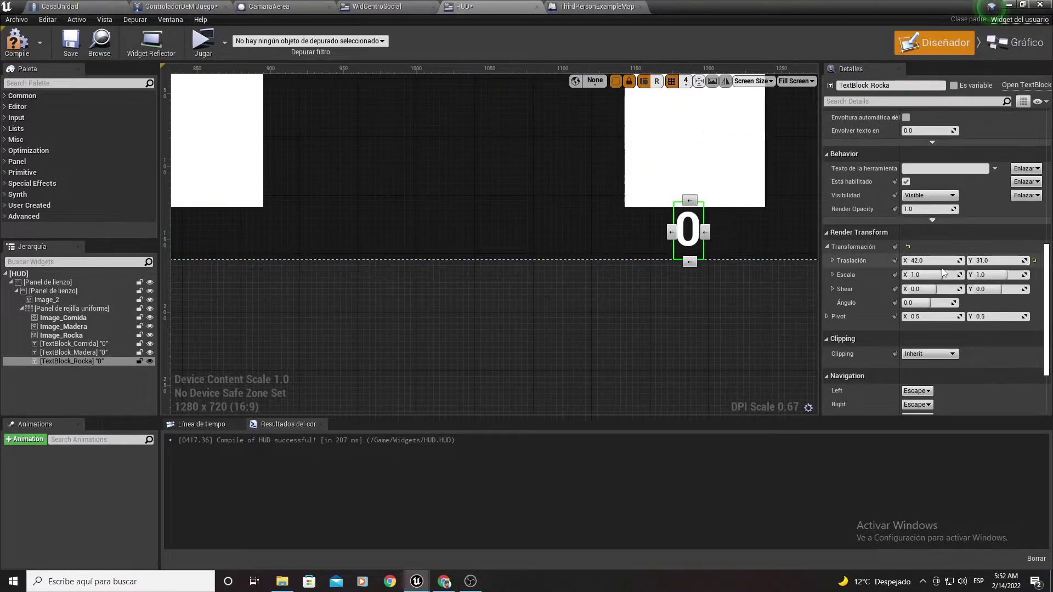
left_click_drag(931, 260, 919, 261)
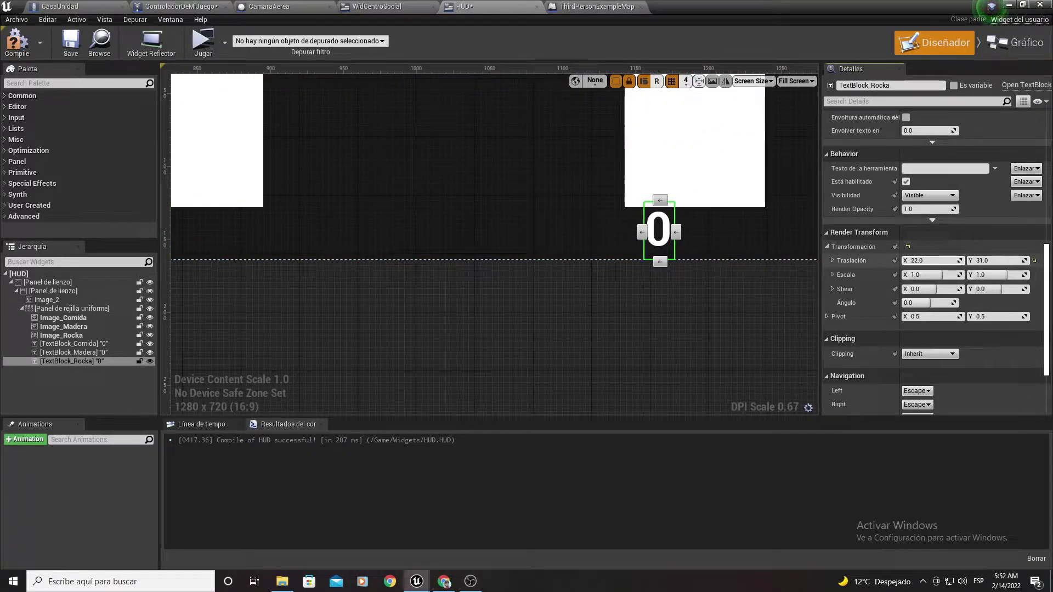
left_click(8, 42)
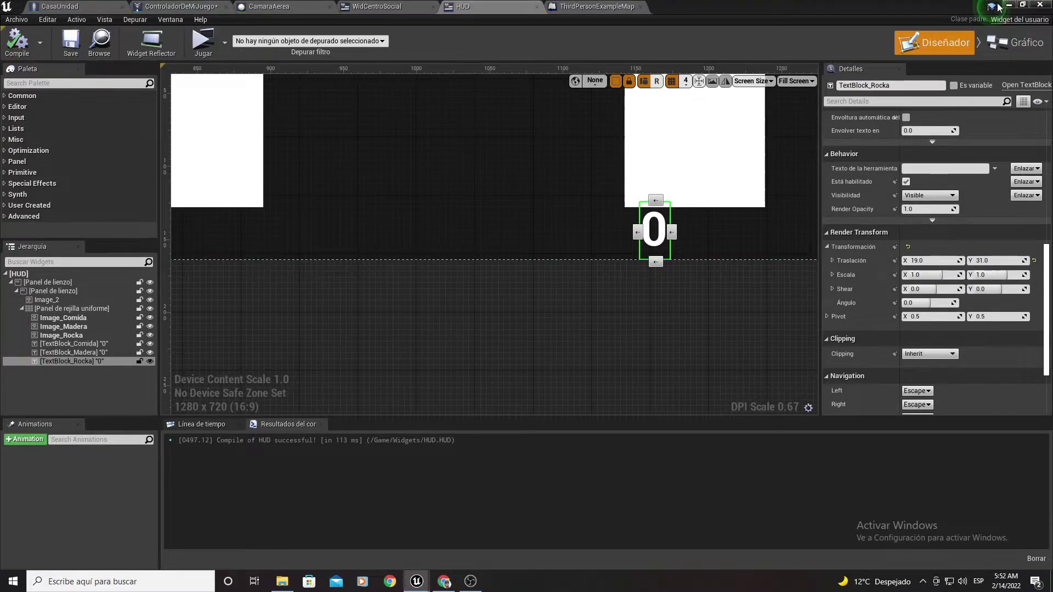
left_click(1010, 7)
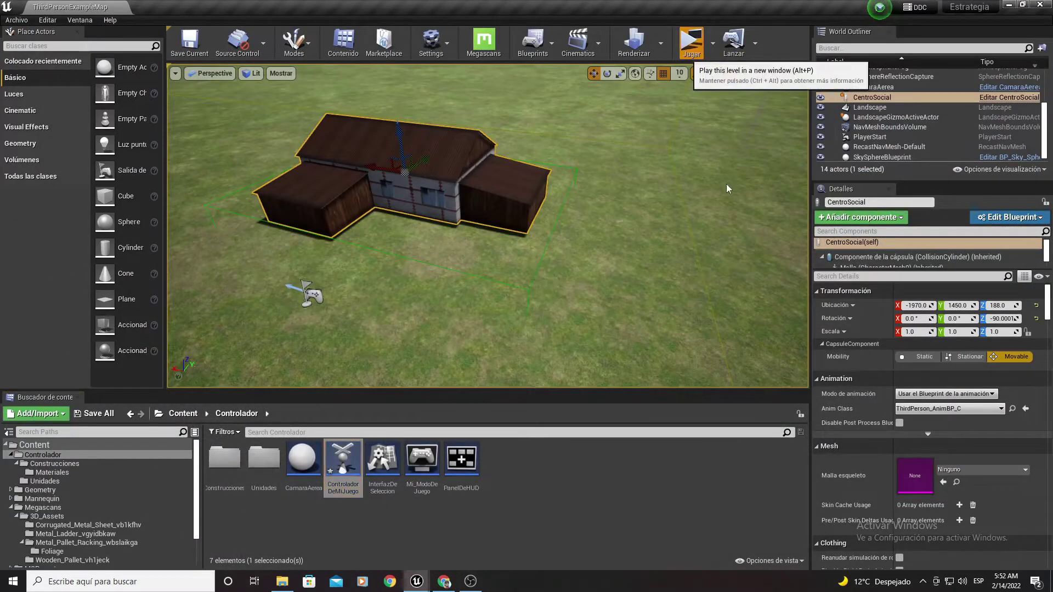
left_click(693, 41)
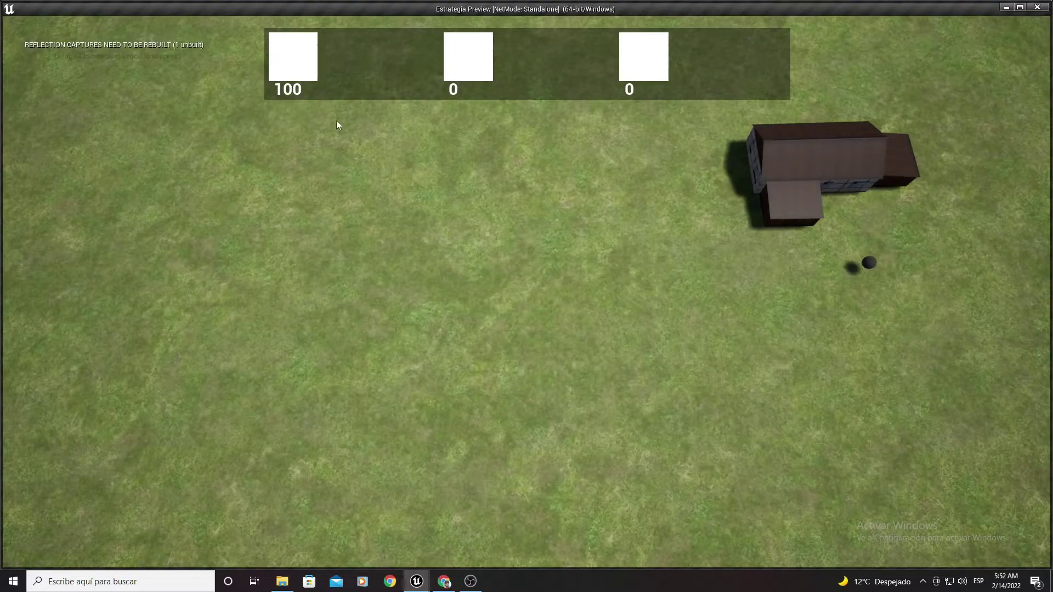
key("Escape")
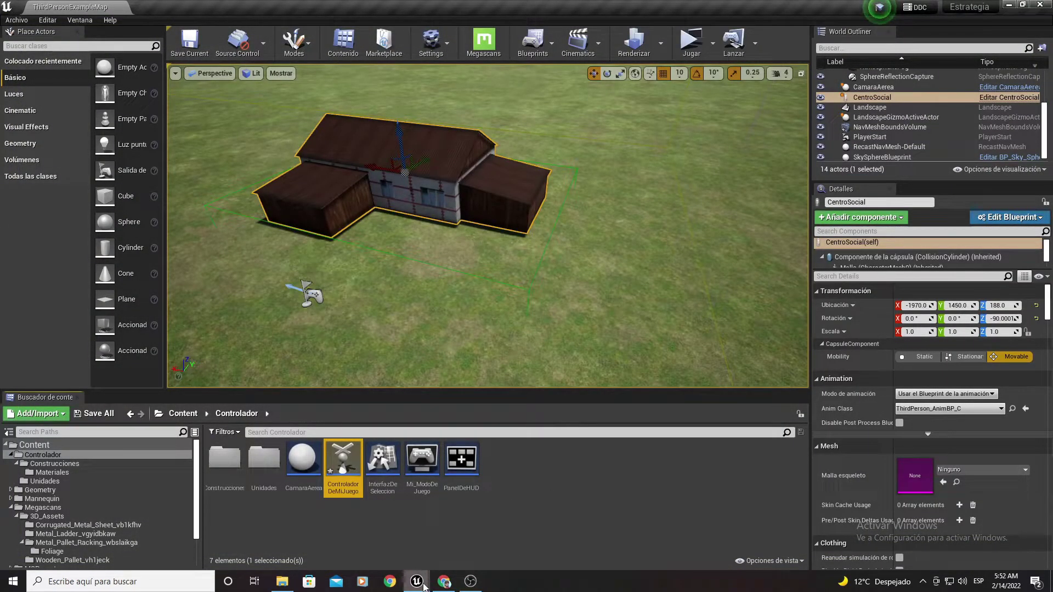
mouse_move(424, 584)
left_click(471, 544)
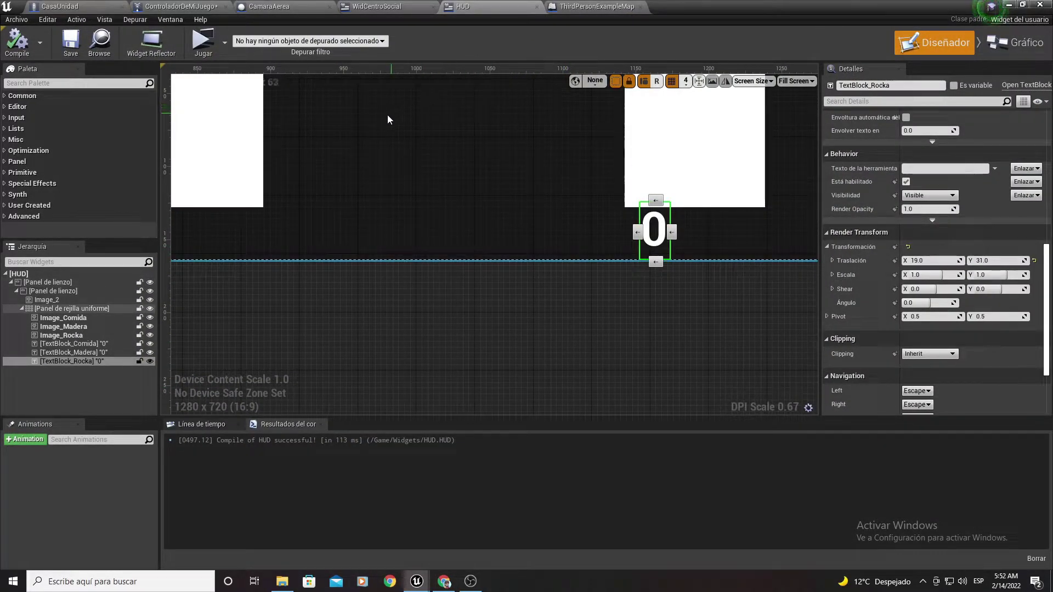
scroll(360, 268, "down", 2)
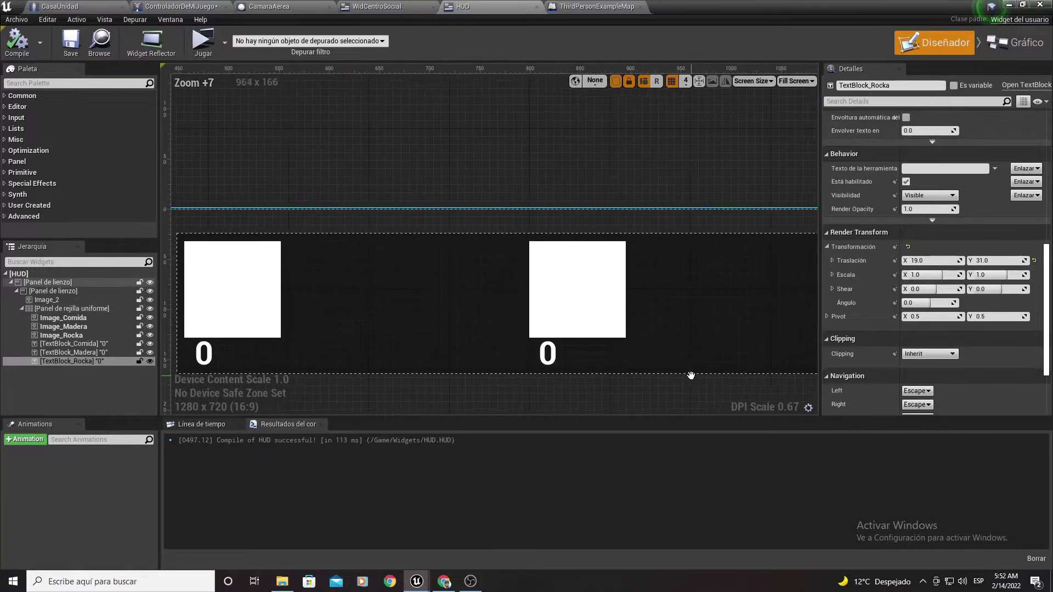
mouse_move(522, 341)
right_mouse_down()
mouse_move(640, 290)
mouse_move(545, 293)
mouse_move(537, 252)
right_mouse_up()
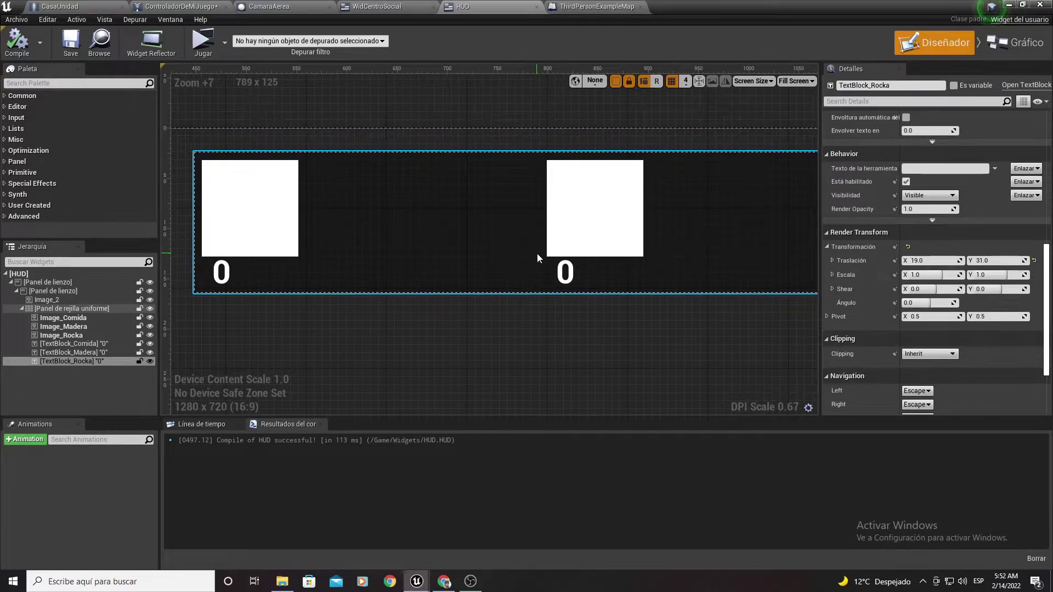
left_click(1011, 5)
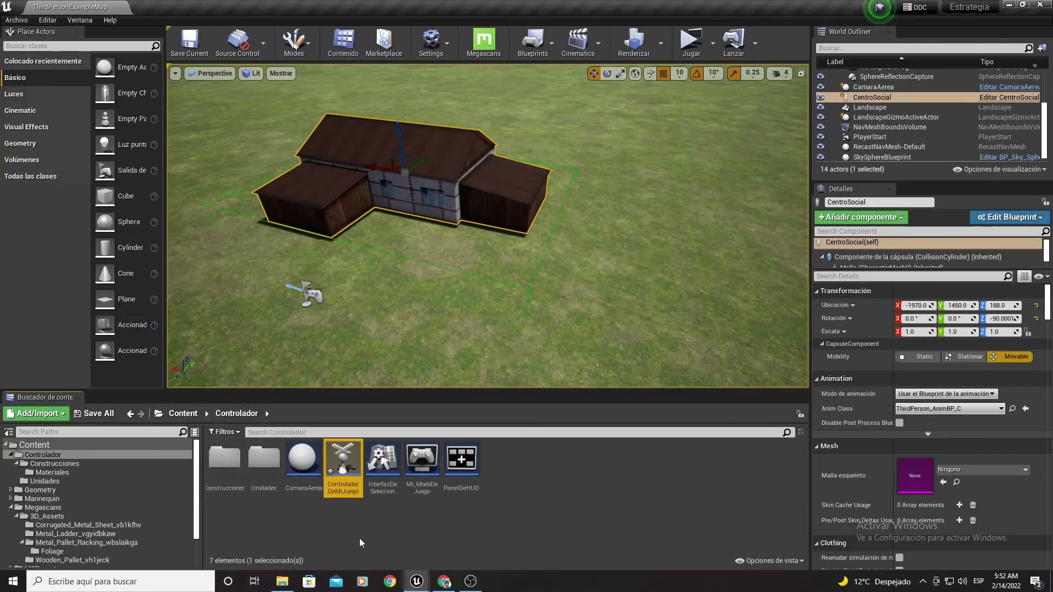
Open Content > Widgets > WidCentroSocial in the Designer and select BotonAldeano.
left_click(184, 415)
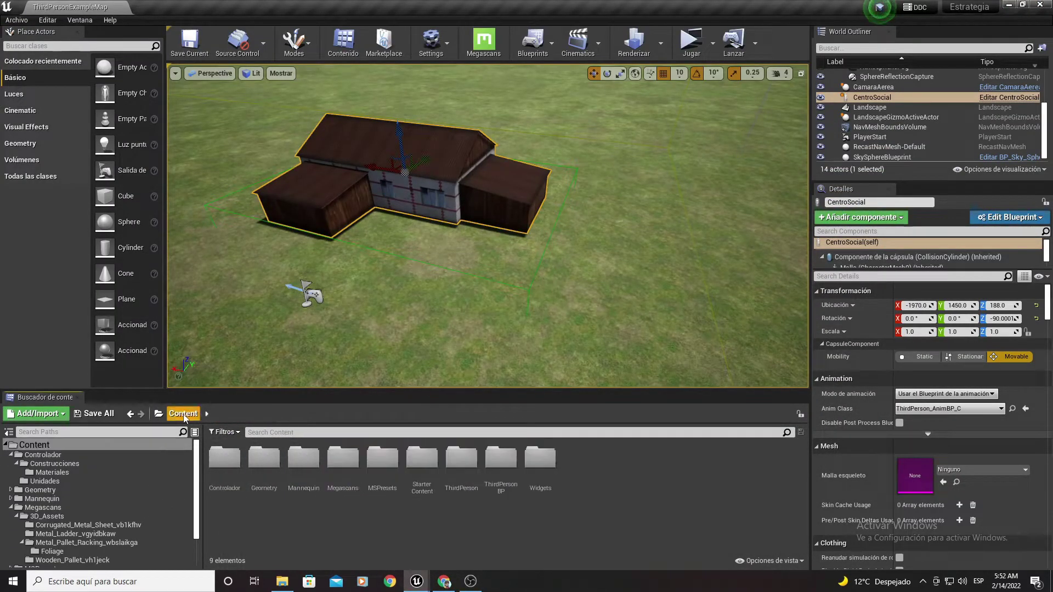
double_click(540, 460)
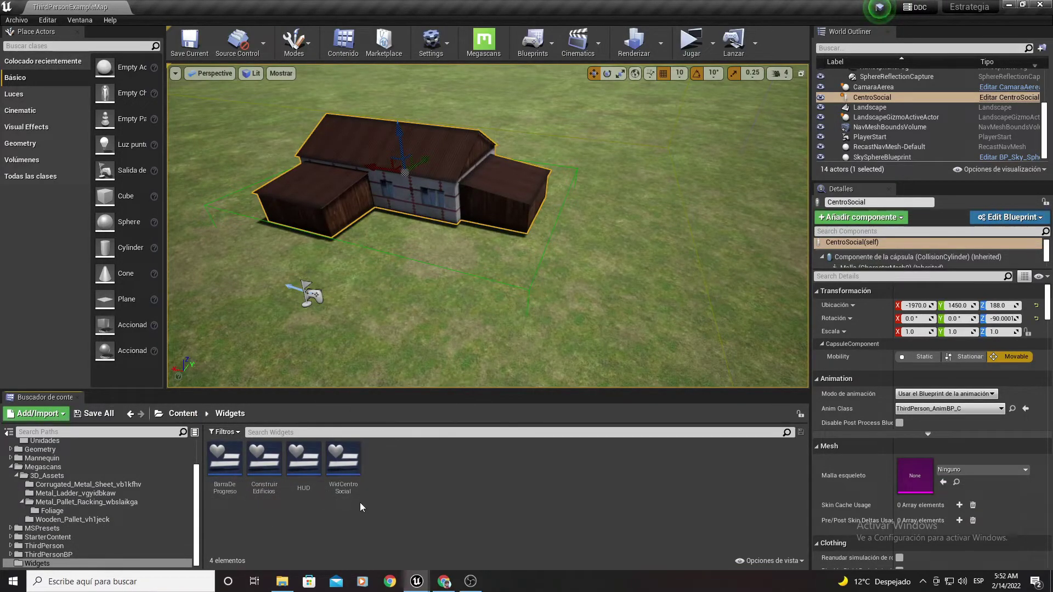
double_click(344, 460)
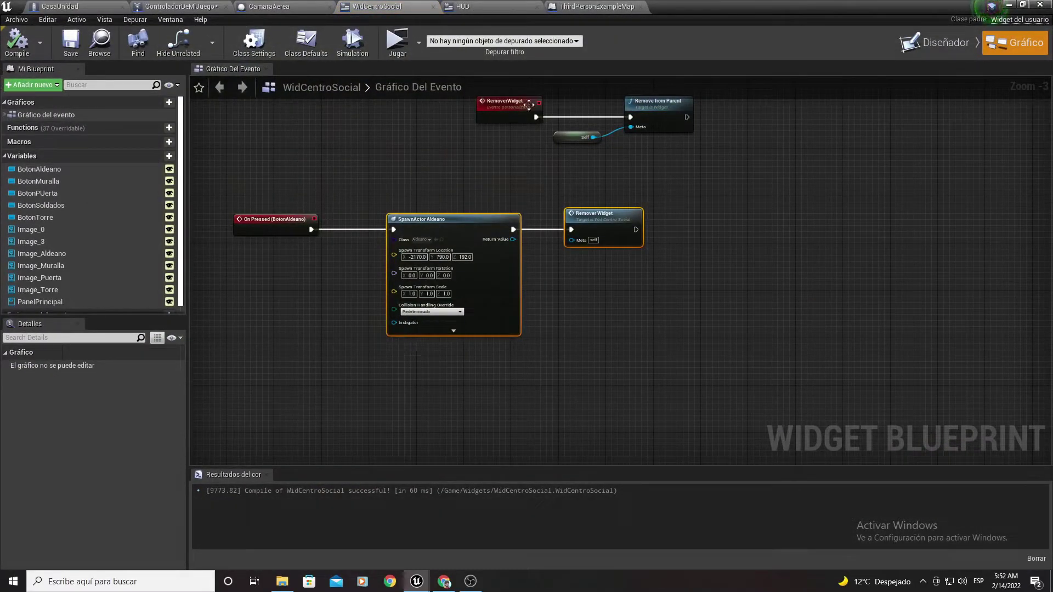
left_click(963, 42)
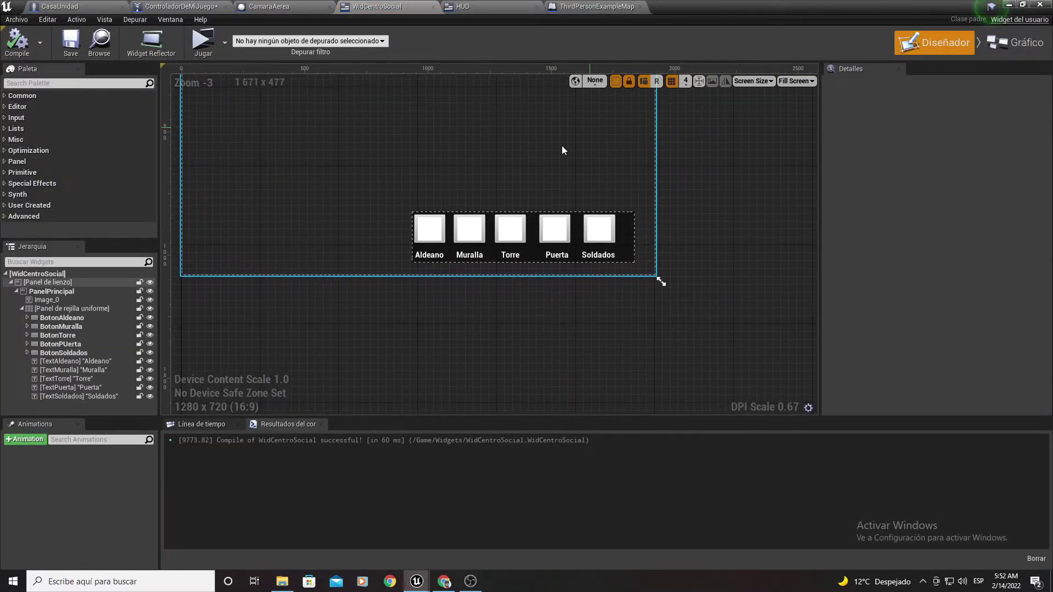
left_click(51, 321)
scroll(871, 319, "down", 3)
Shift SpawnActor Aldeano and Remover Widget far right, and nudge On Pressed (BotonAldeano) slightly right.
scroll(892, 341, "down", 3)
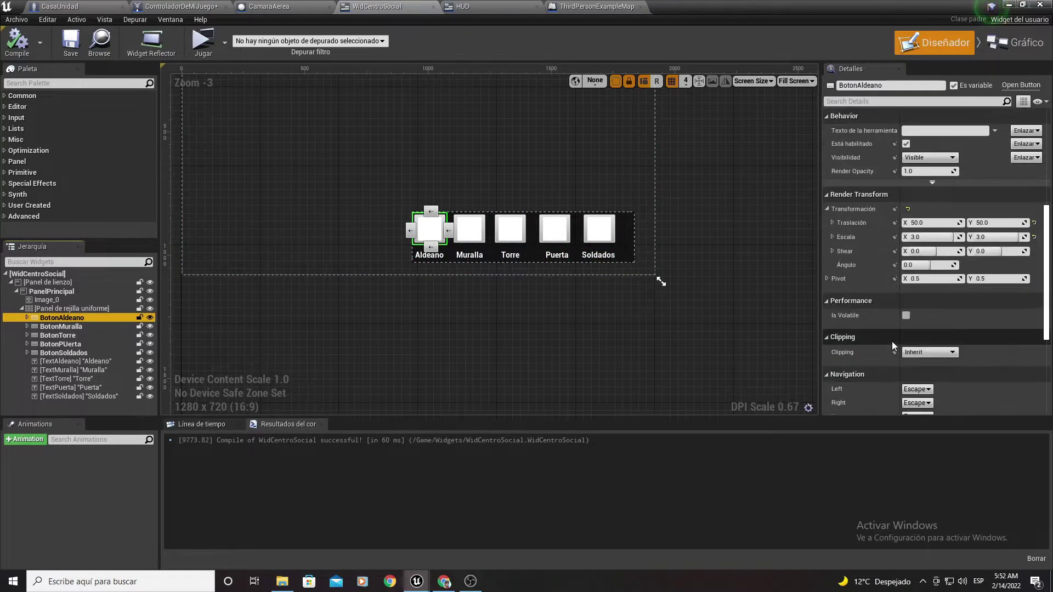
scroll(891, 341, "down", 3)
scroll(902, 350, "down", 2)
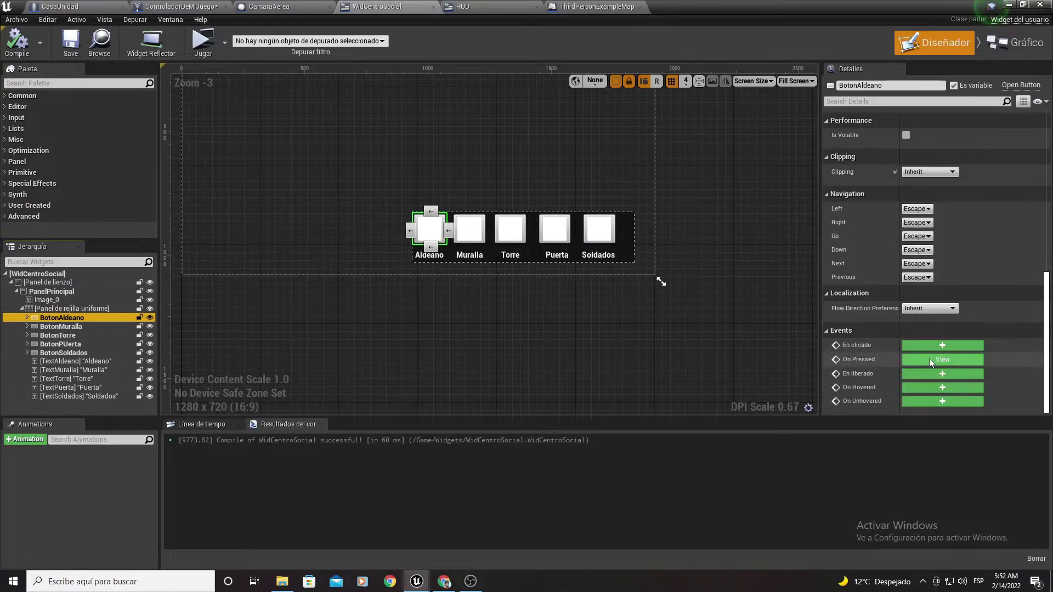
left_click(928, 359)
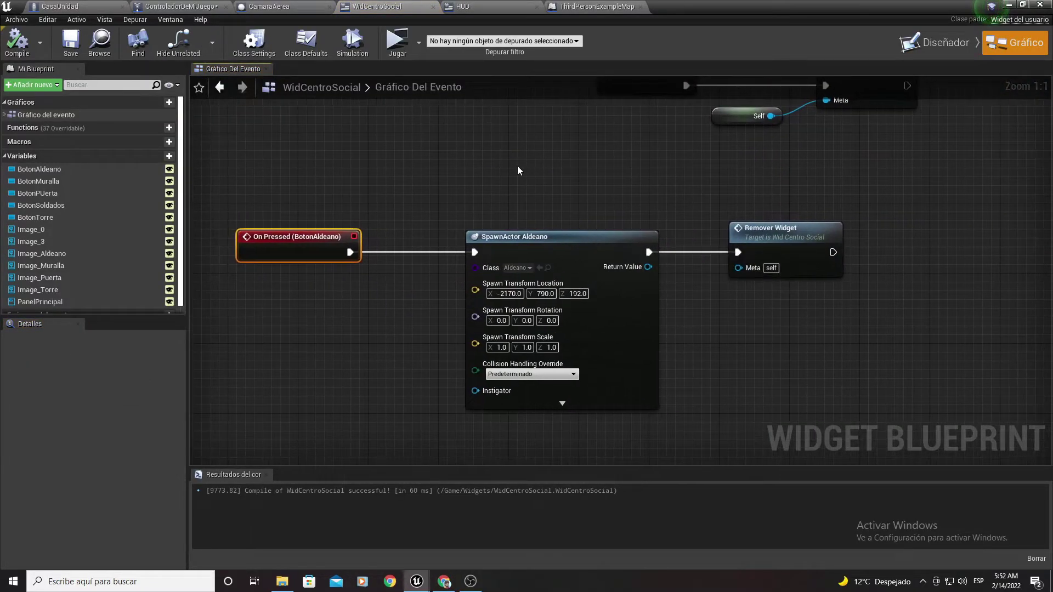
left_click_drag(478, 164, 814, 354)
left_click_drag(795, 235, 969, 235)
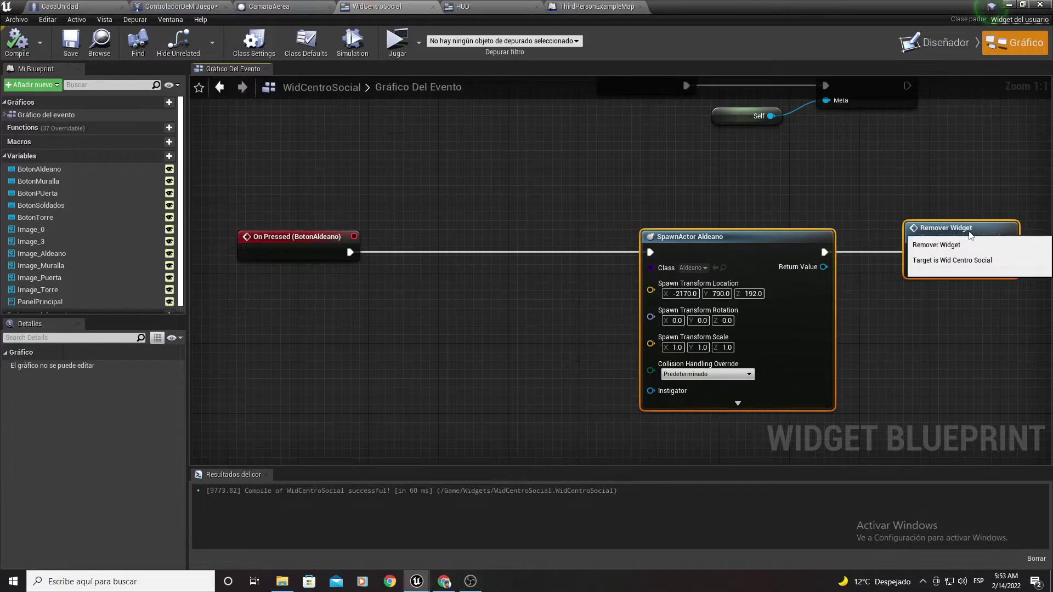
left_click(813, 285)
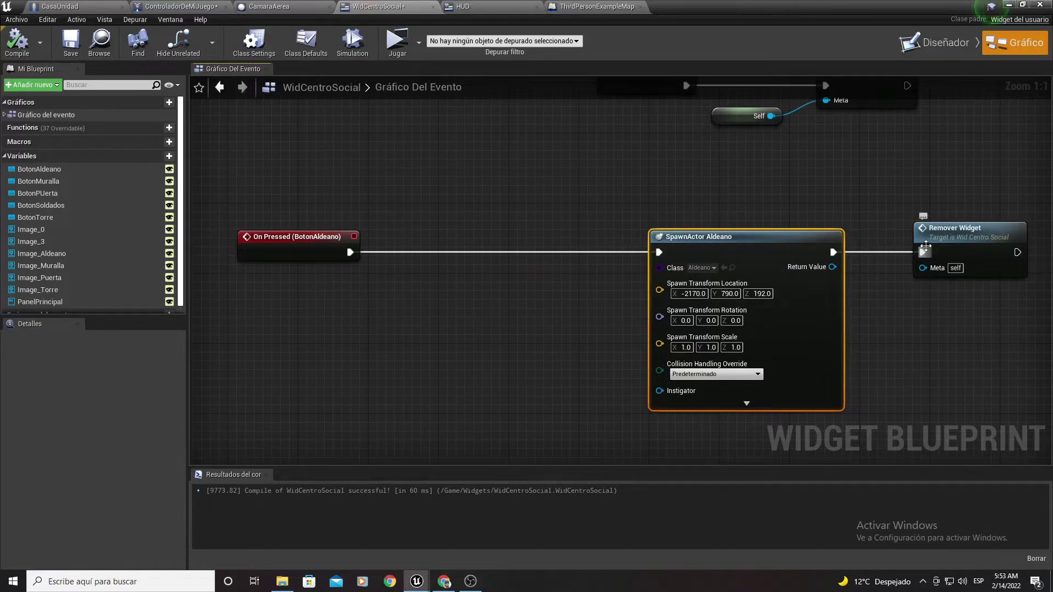
left_click_drag(938, 252, 1044, 253)
right_click_drag(357, 270, 547, 259)
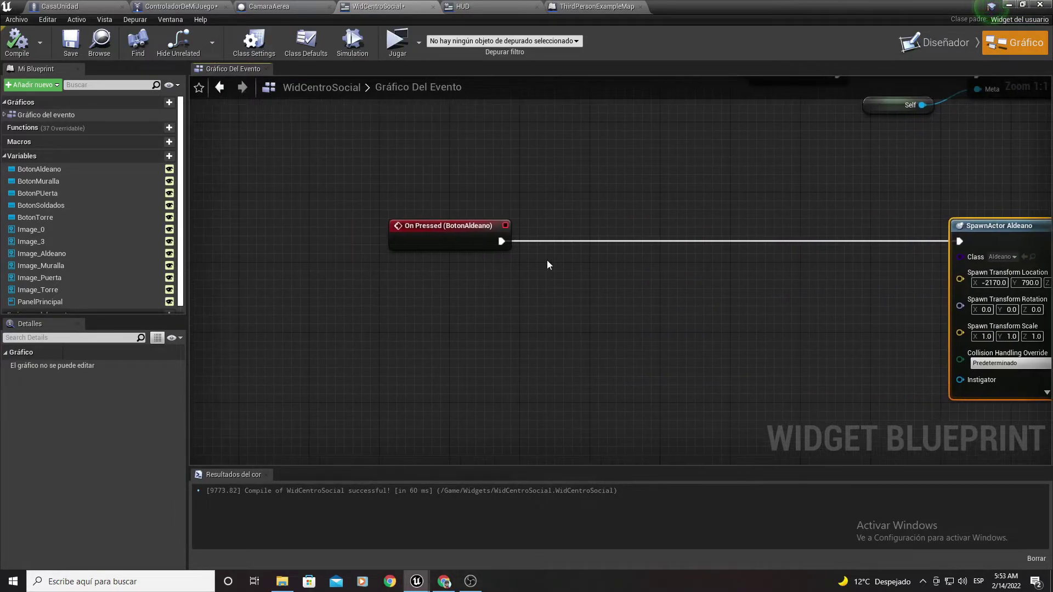
mouse_move(508, 240)
left_mouse_down()
mouse_move(552, 240)
mouse_move(500, 245)
left_mouse_up()
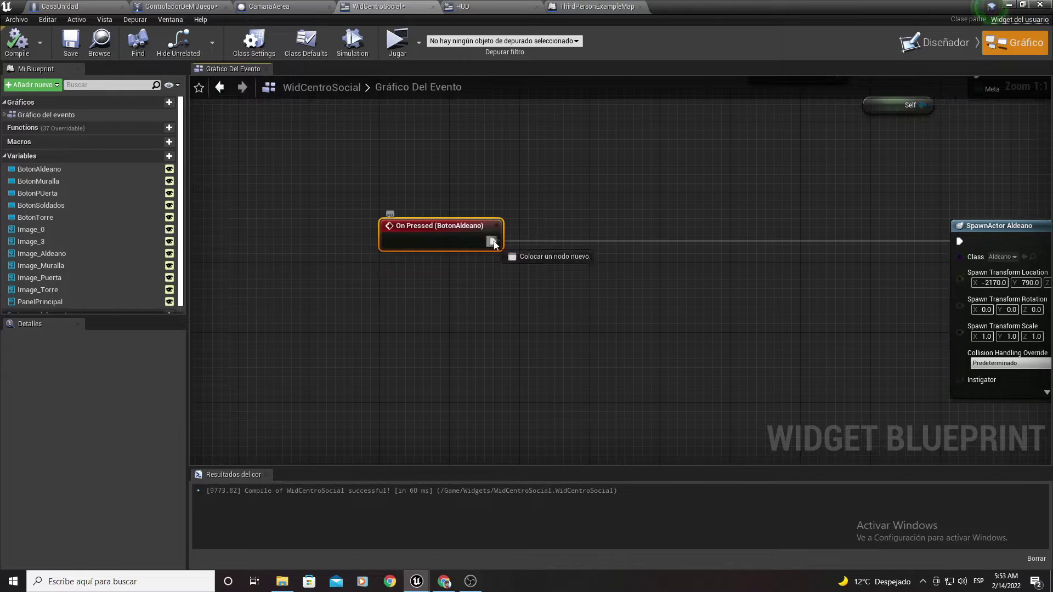
Insert a Cast to ControladorDeMiJuego right after the On Pressed (BotonAldeano) event.
left_click_drag(491, 241, 583, 245)
type("contr")
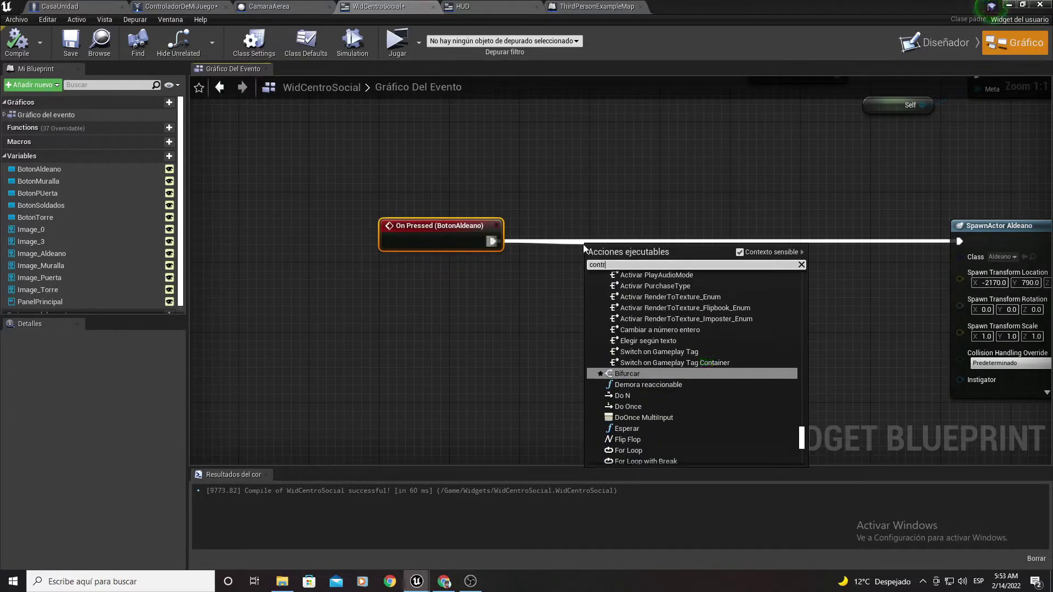
type("l")
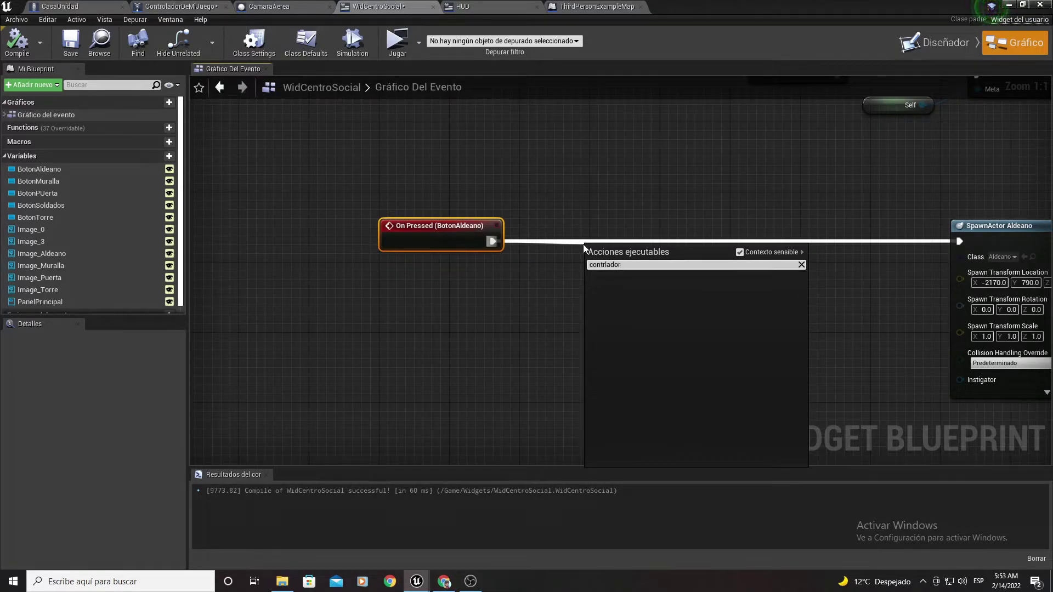
key("BackSpace")
type("ola")
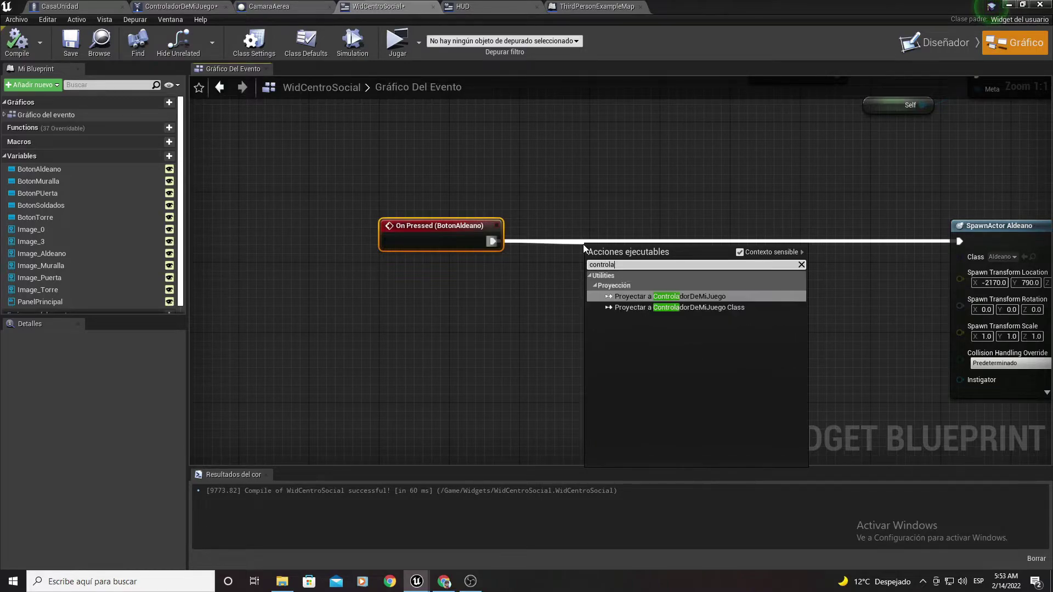
type("dordemi")
key("Return")
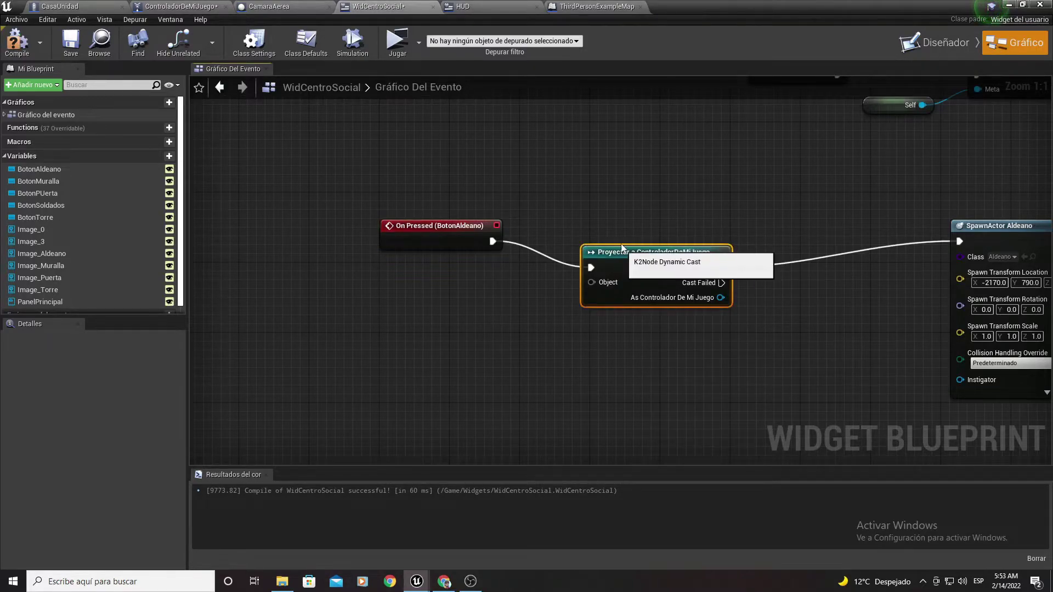
key("q")
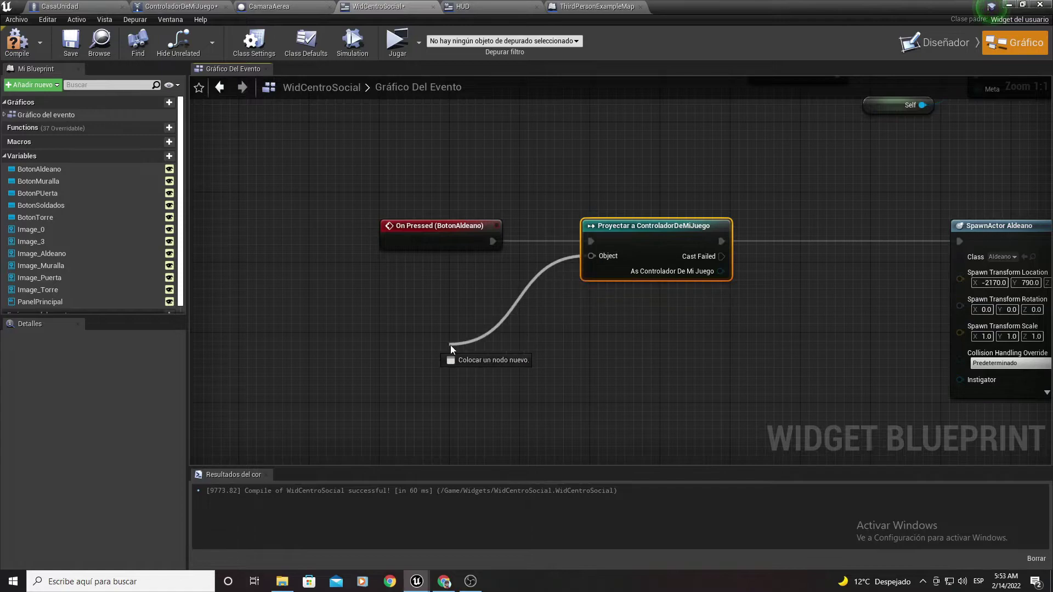
Feed the cast's Object input from Obtener controlador del reproductor, placed beside the cast.
left_click_drag(597, 256, 449, 346)
type("obtener")
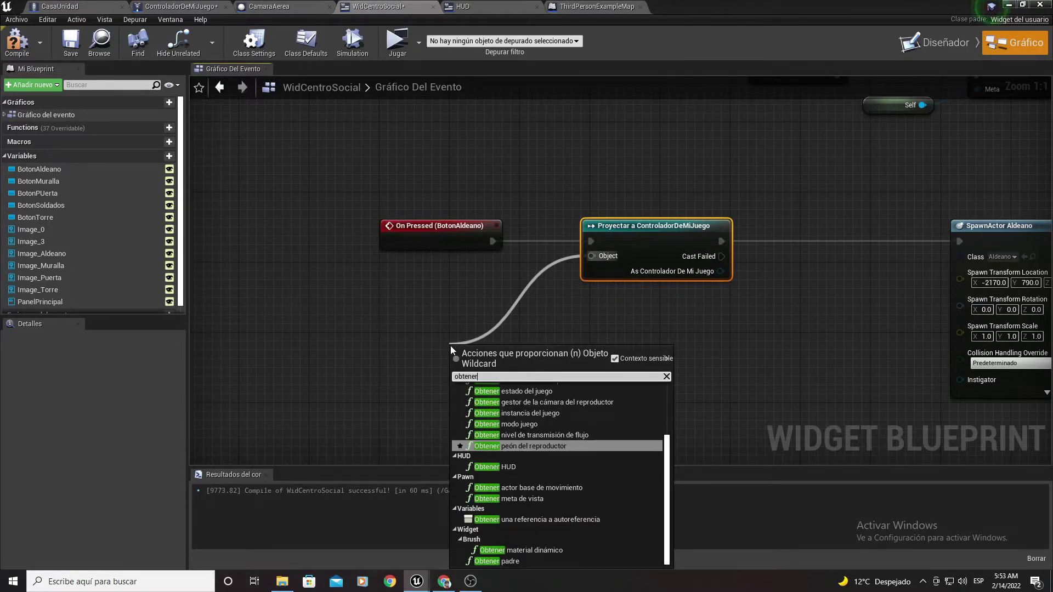
type("co")
key("Down")
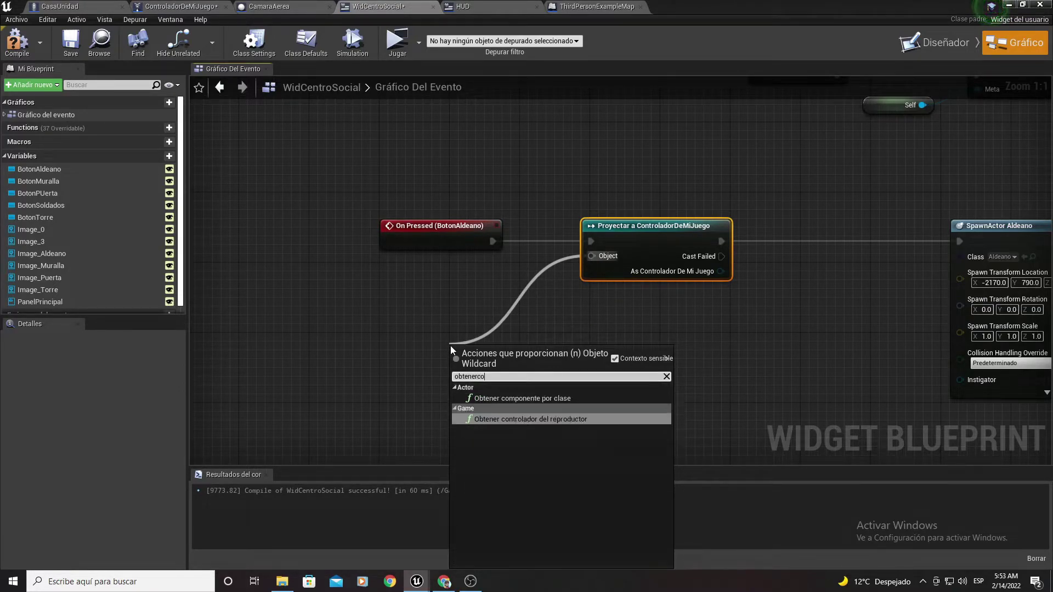
key("Return")
right_click_drag(574, 370, 533, 375)
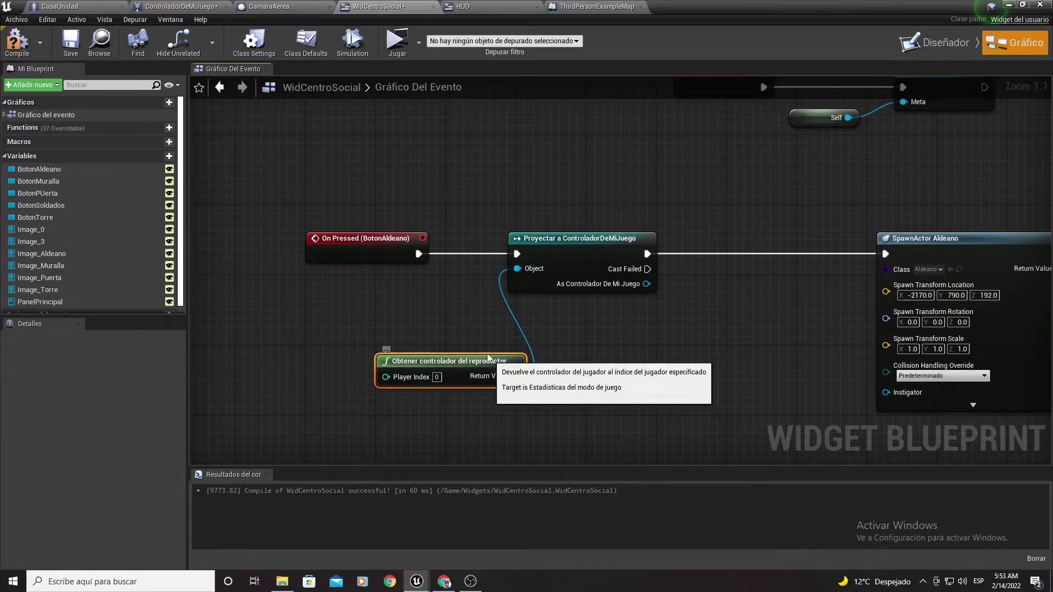
left_click_drag(487, 353, 470, 301)
right_click_drag(471, 301, 521, 288)
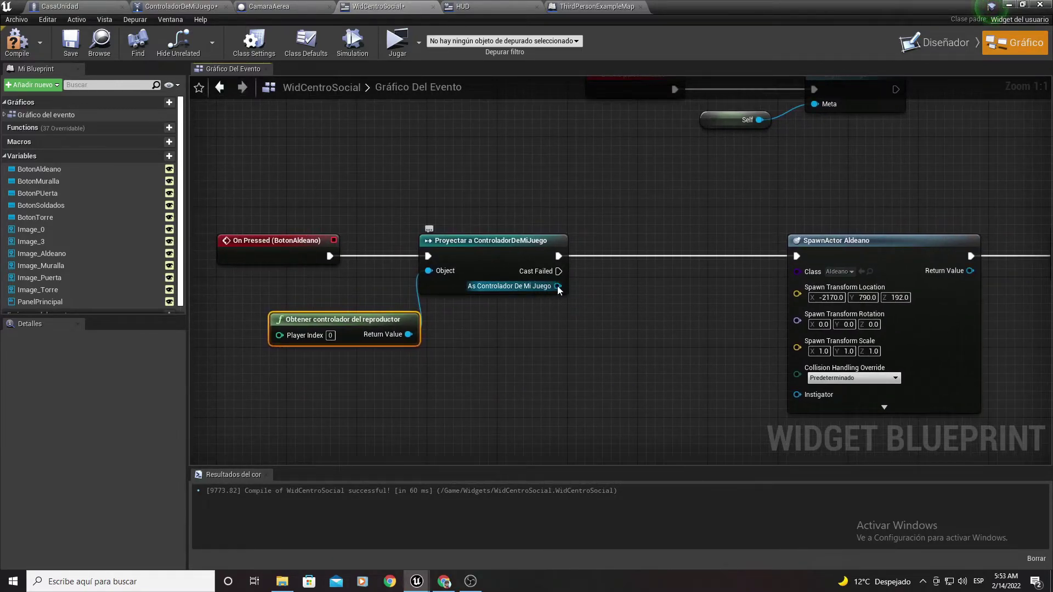
Add a Get Comida node from the cast's As ControladorDeMiJuego output.
left_click_drag(557, 285, 585, 309)
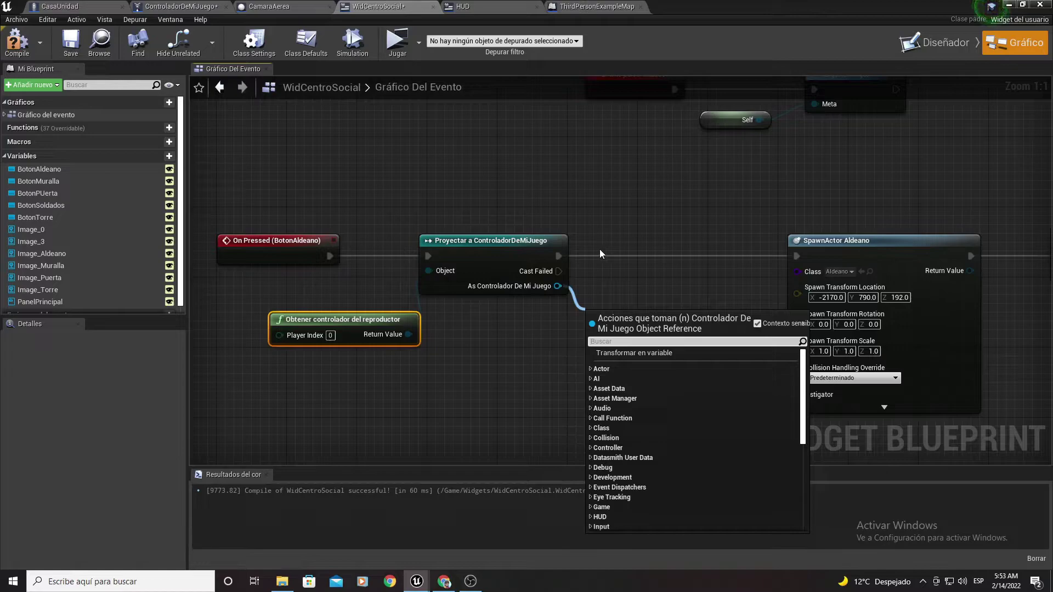
type("comida")
key("Return")
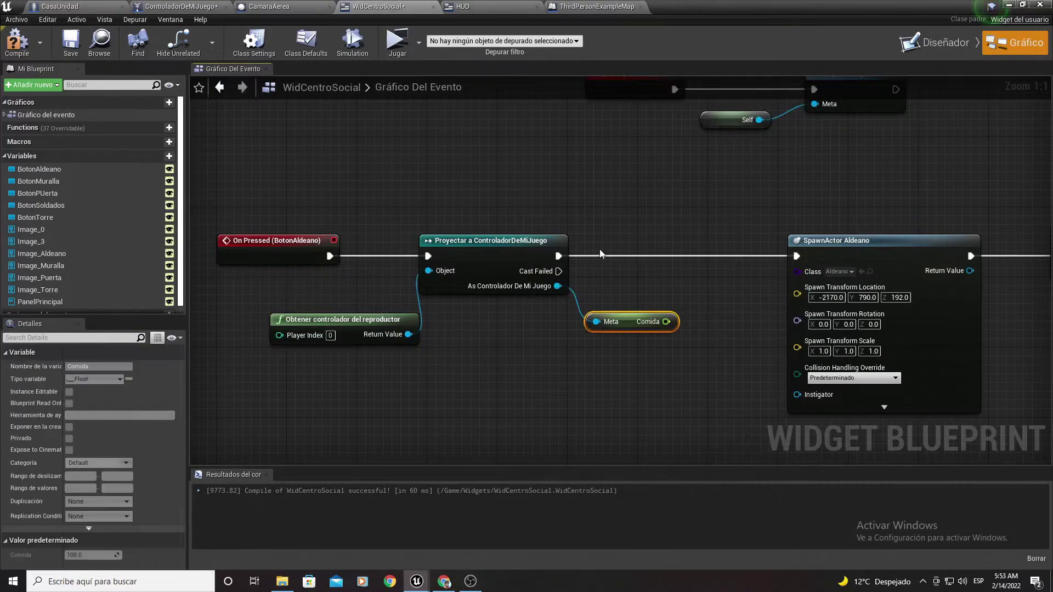
Move the spawn nodes further right and compare Comida == 35.
right_click_drag(731, 250, 474, 251)
mouse_move(536, 192)
left_mouse_down()
mouse_move(837, 247)
mouse_move(1036, 256)
left_mouse_up()
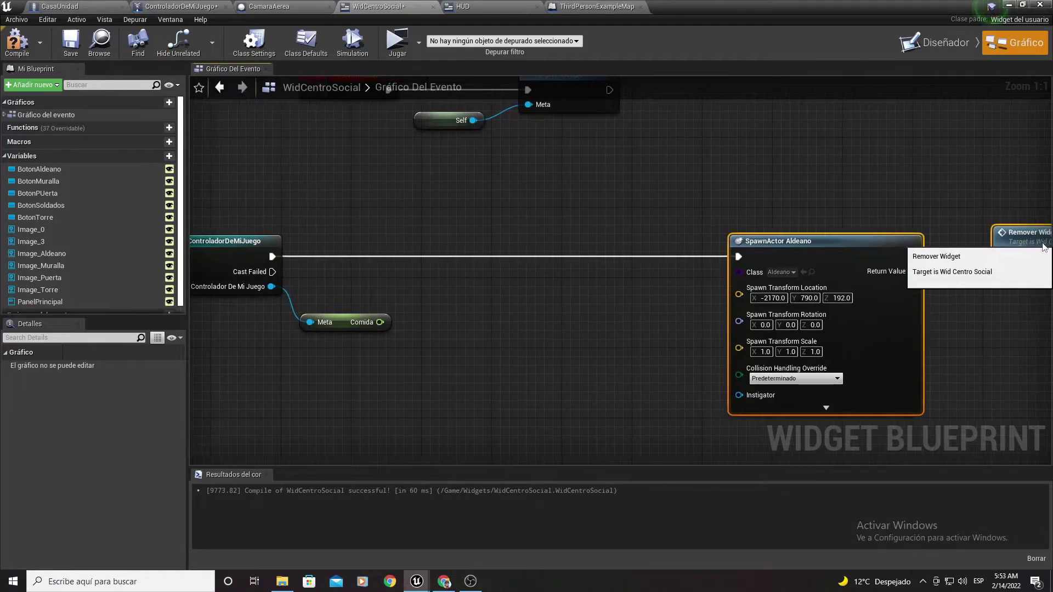
right_click_drag(523, 302, 683, 303)
left_click_drag(568, 323, 603, 325)
type("==")
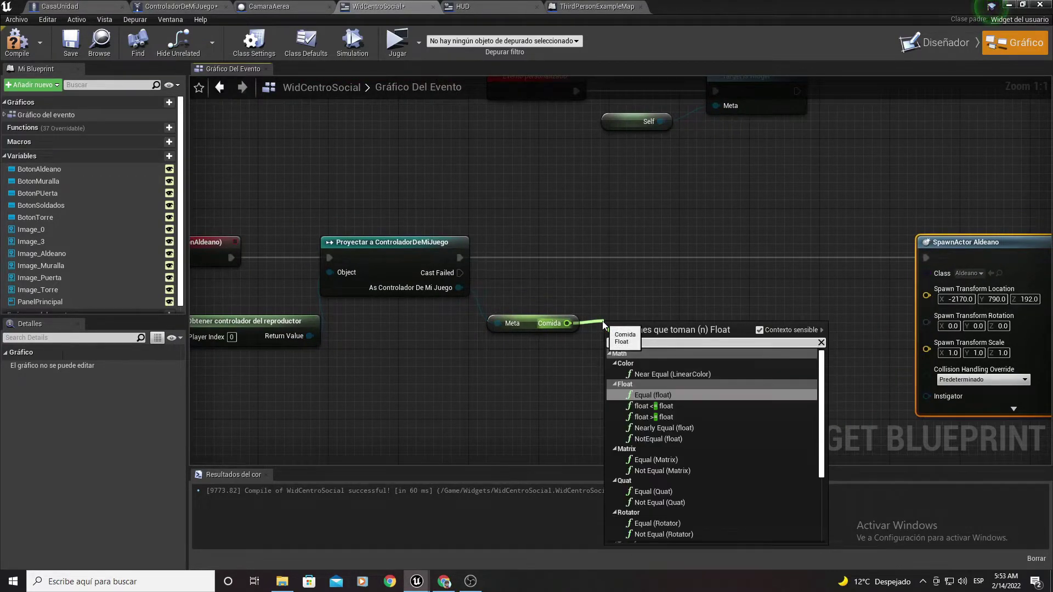
key("Return")
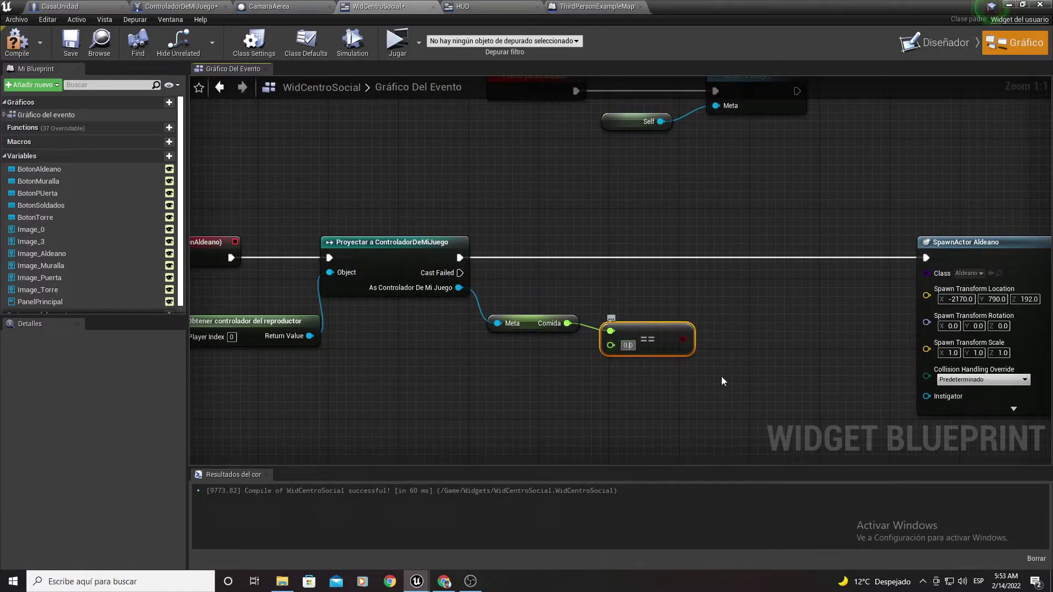
key("BackSpace")
key("BackSpace")
key("BackSpace")
type("35")
key("Return")
Add a Bifurcar branch driven by the comparison, executed right after the cast.
left_click_drag(686, 339, 602, 288)
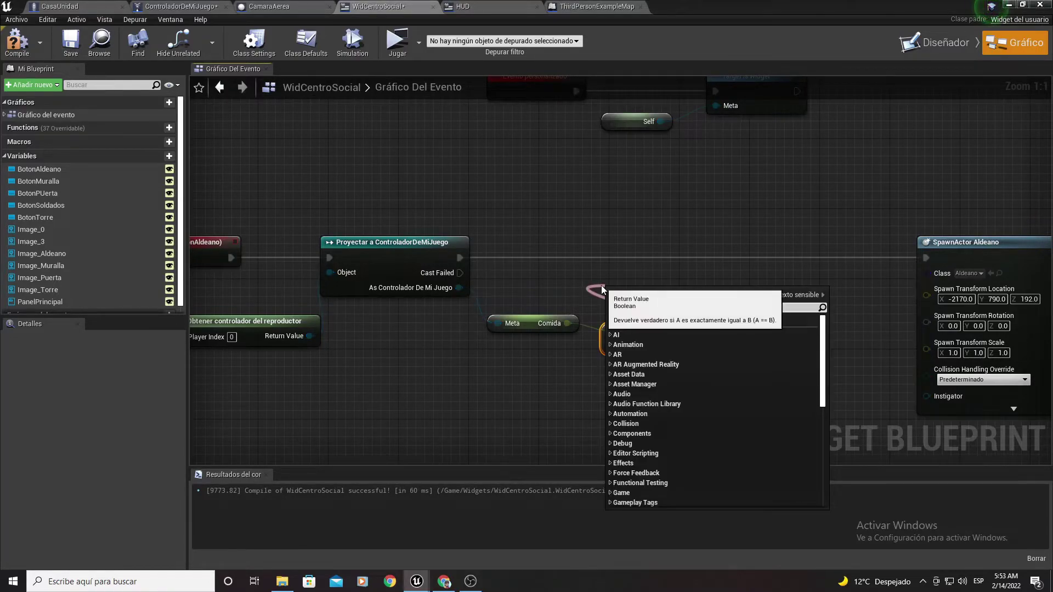
type("bifurcar")
key("Return")
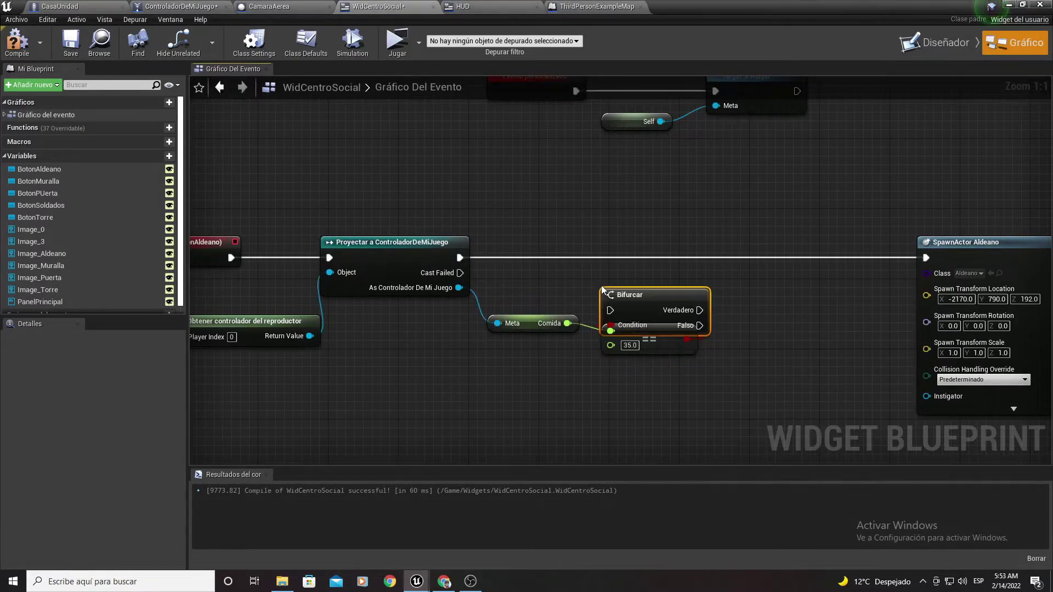
left_click_drag(603, 289, 603, 236)
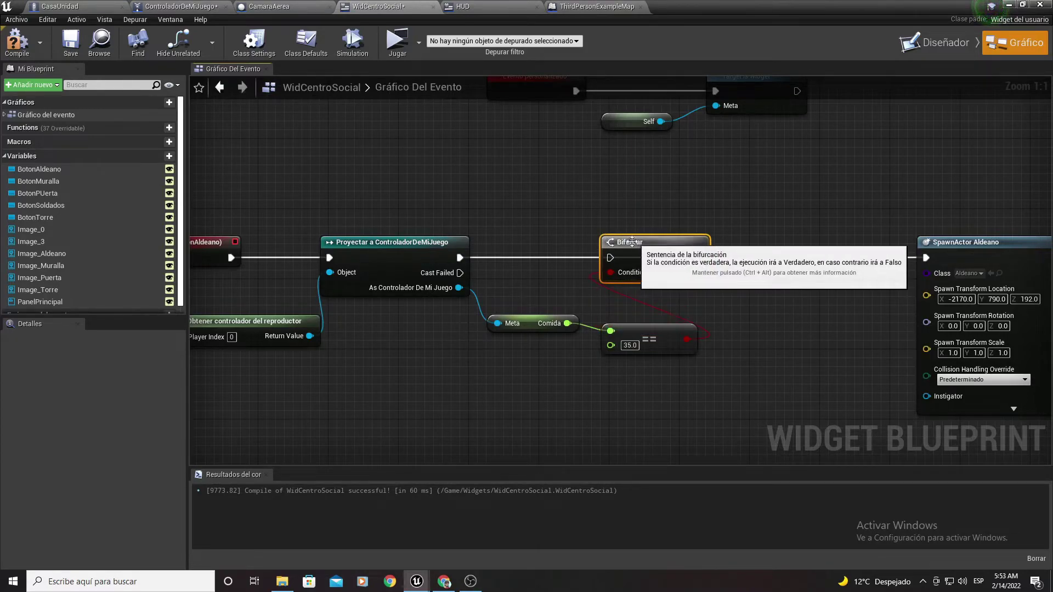
left_click_drag(460, 257, 610, 258)
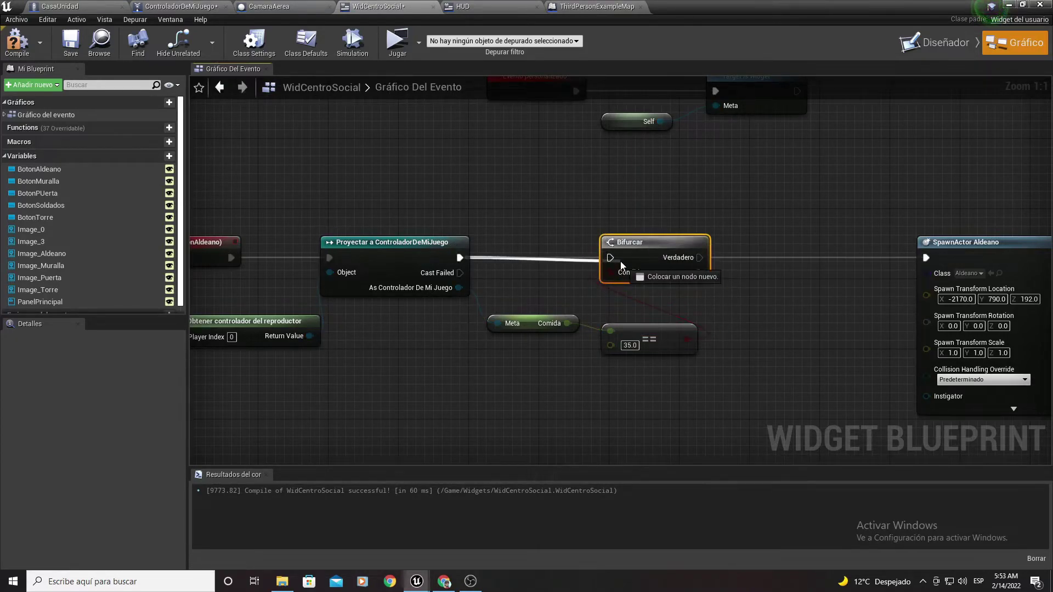
Replace the equals check with a float Comida >= 35 comparison.
left_click(674, 353)
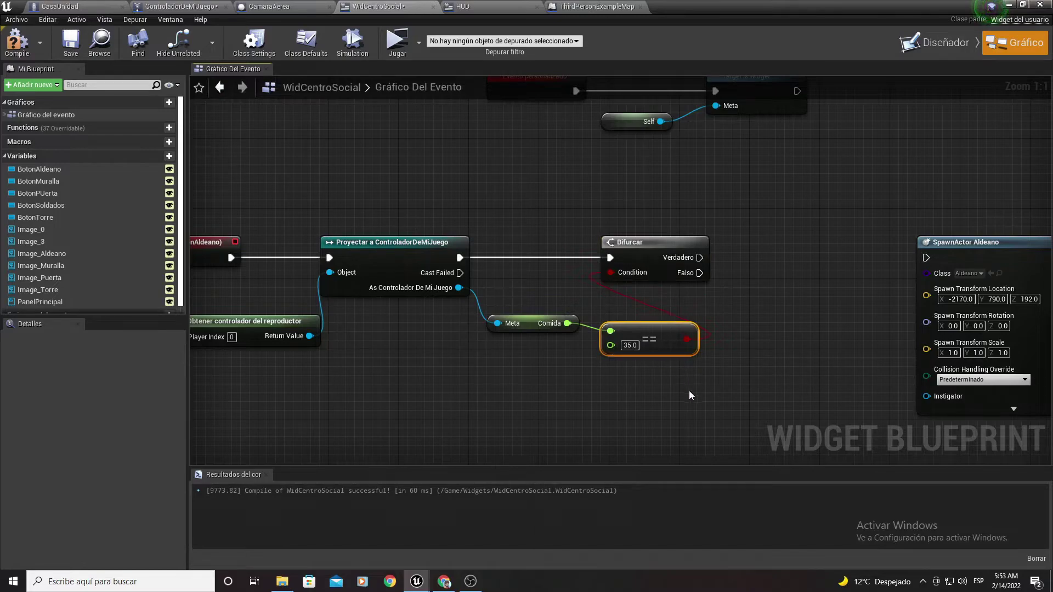
key("Delete")
left_click_drag(568, 323, 588, 345)
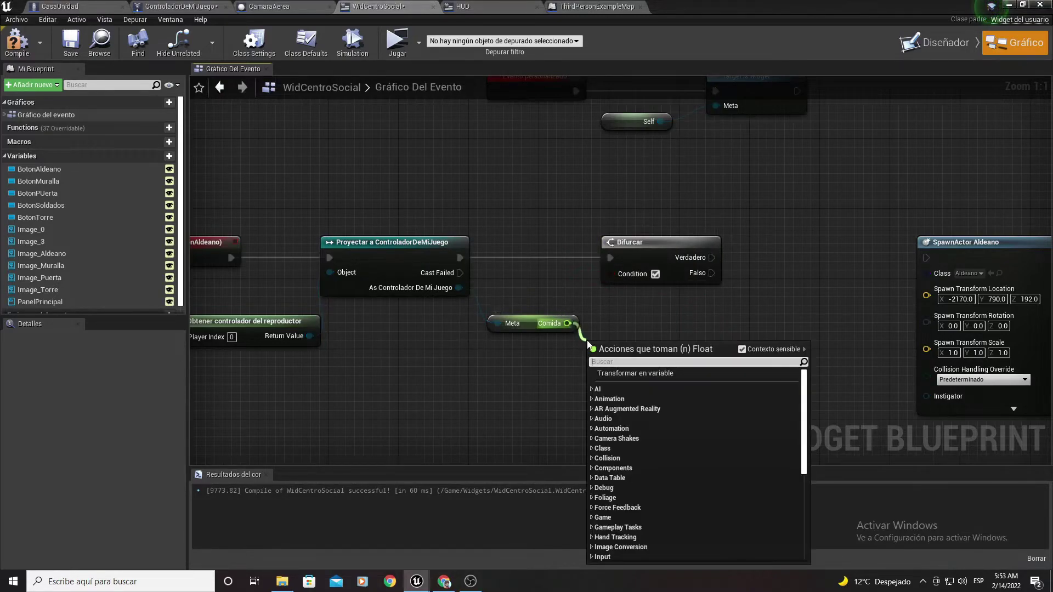
type("<")
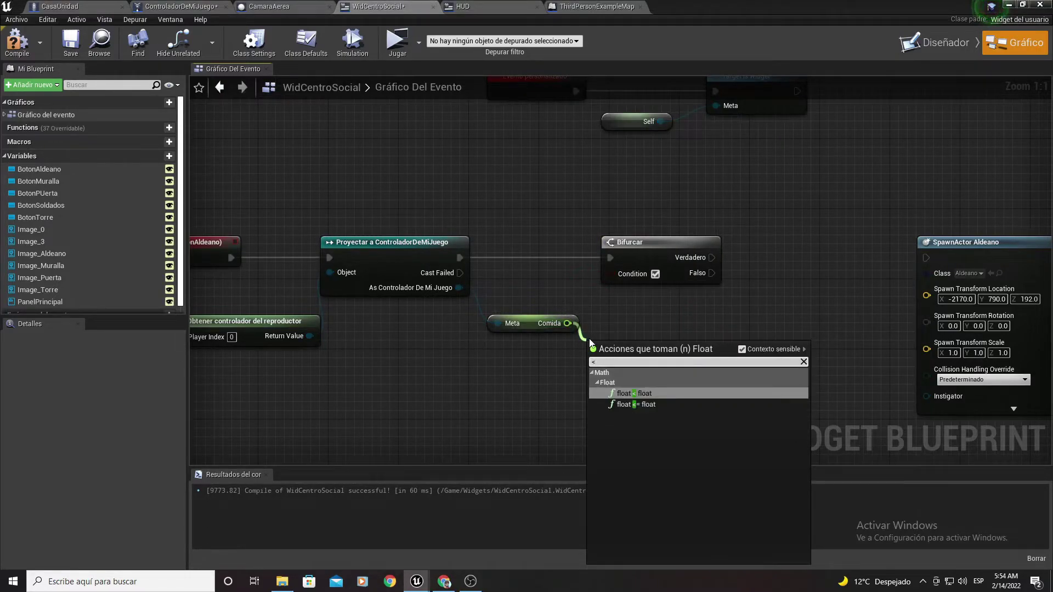
key("BackSpace")
type(">")
left_click(640, 404)
type("35")
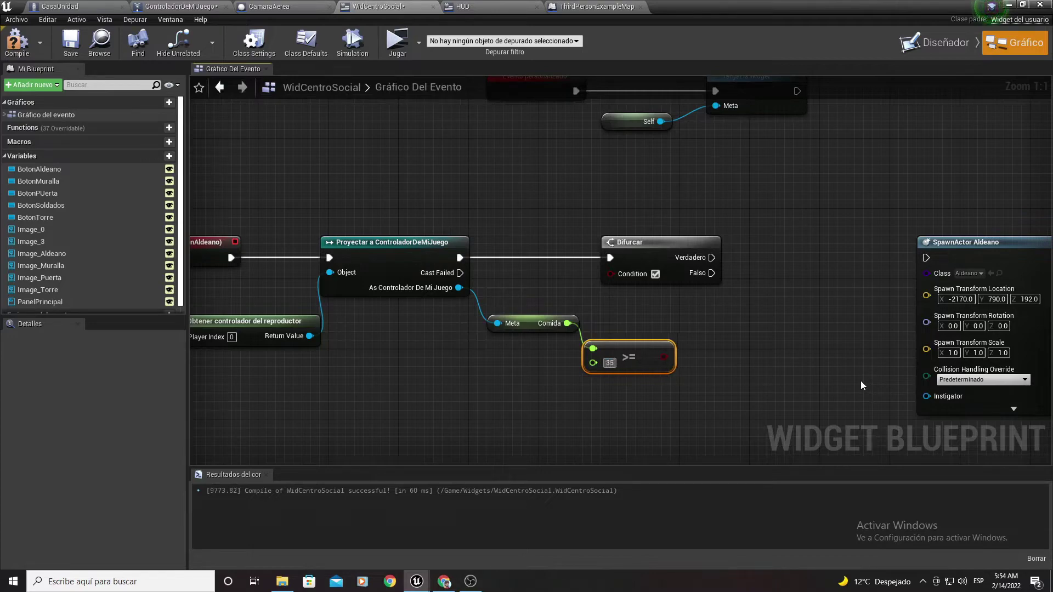
key("Return")
Wire the >= result into the branch Condition and its True output to SpawnActor Aldeano.
left_click_drag(670, 355, 610, 274)
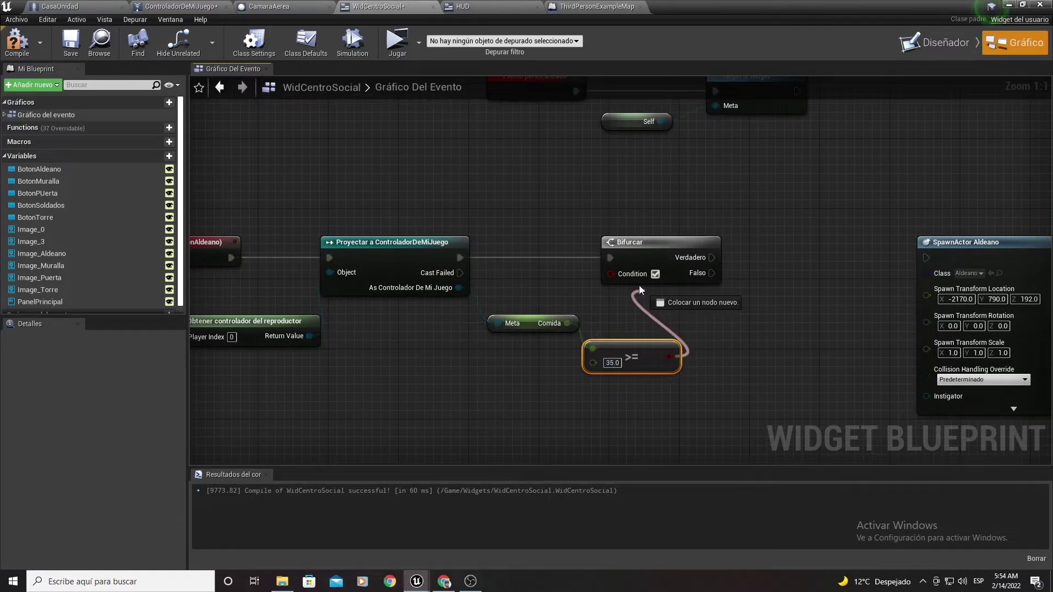
right_click_drag(735, 318, 567, 311)
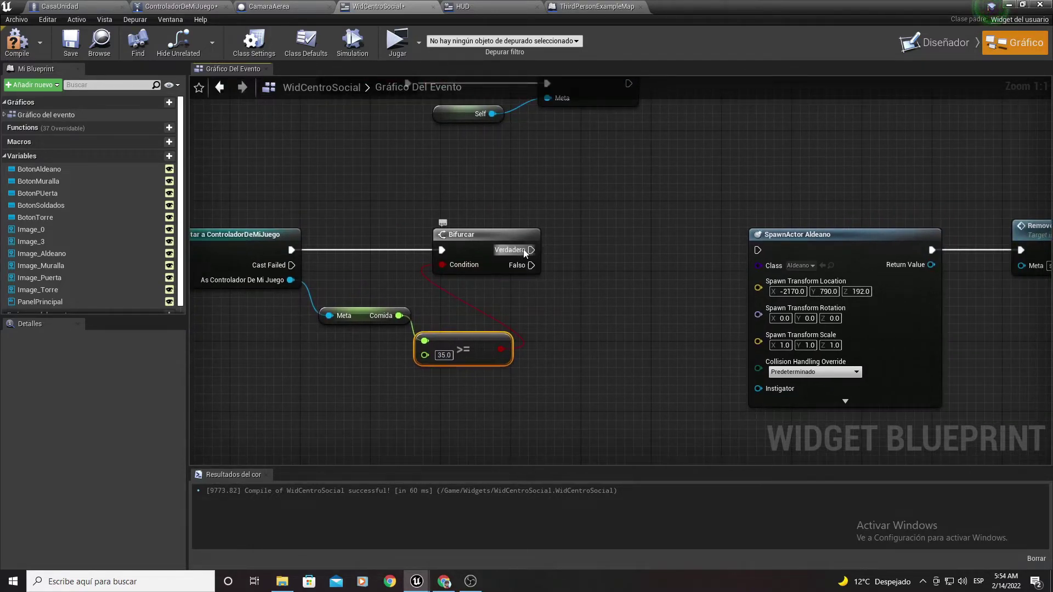
left_click_drag(531, 250, 758, 250)
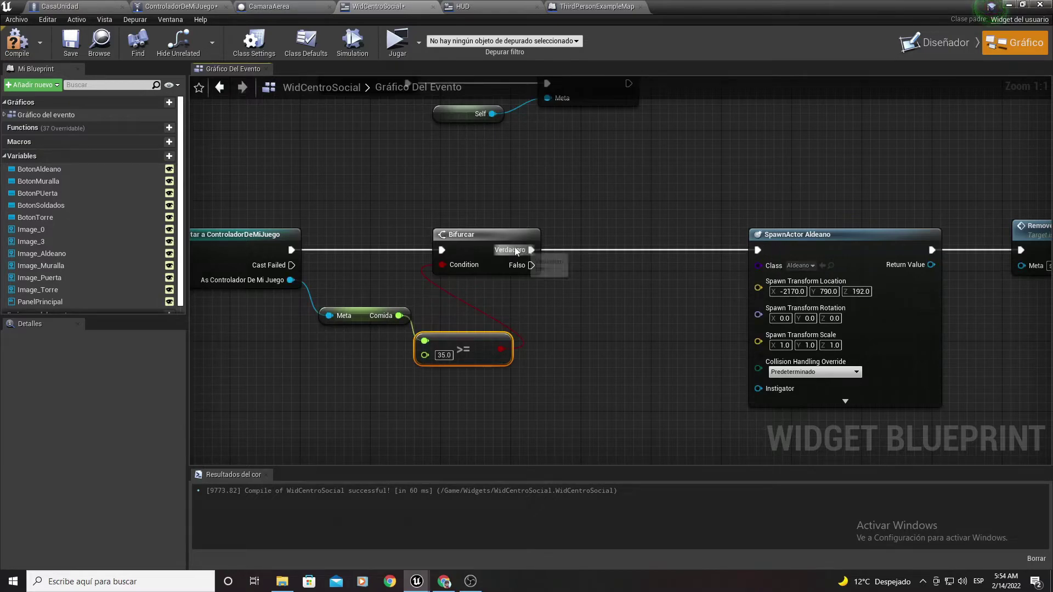
Add a Mostrar texto node on the False output printing 'Comida Insuficiente!'.
left_click_drag(531, 265, 600, 406)
type("mostrar")
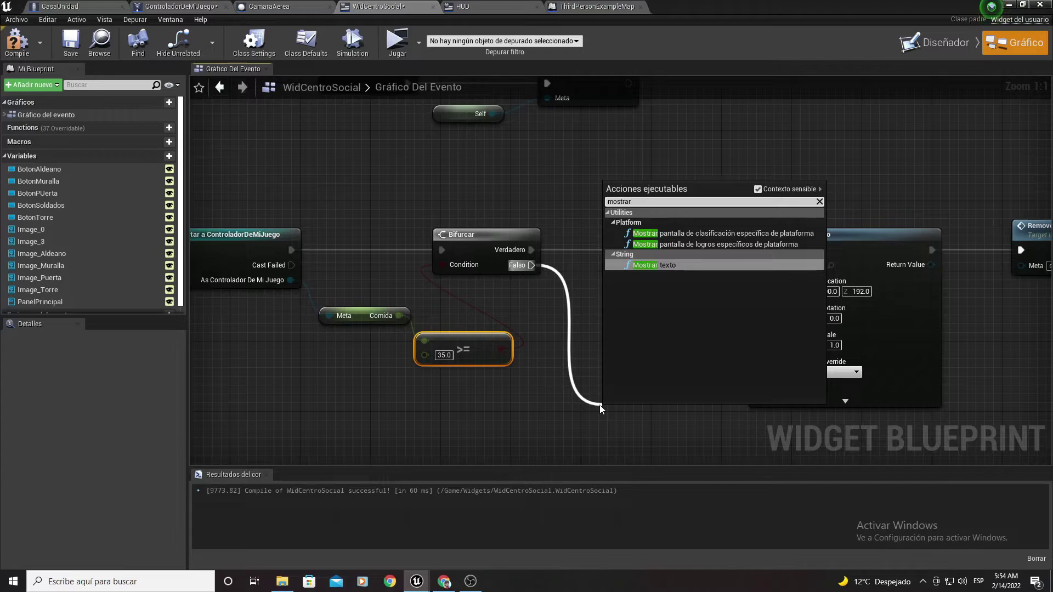
key("Return")
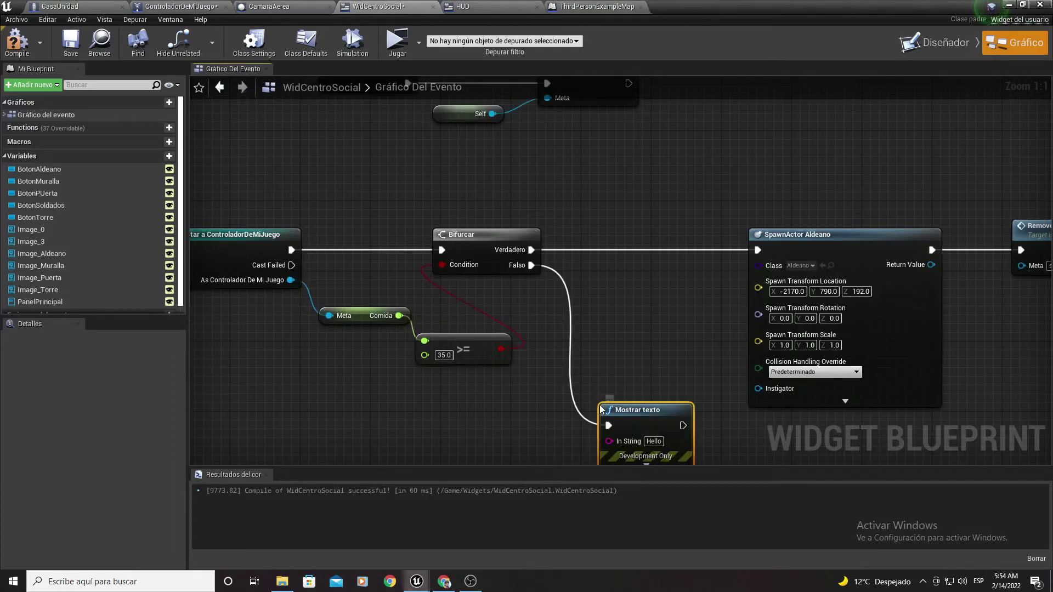
right_click_drag(601, 406, 488, 240)
left_click(535, 277)
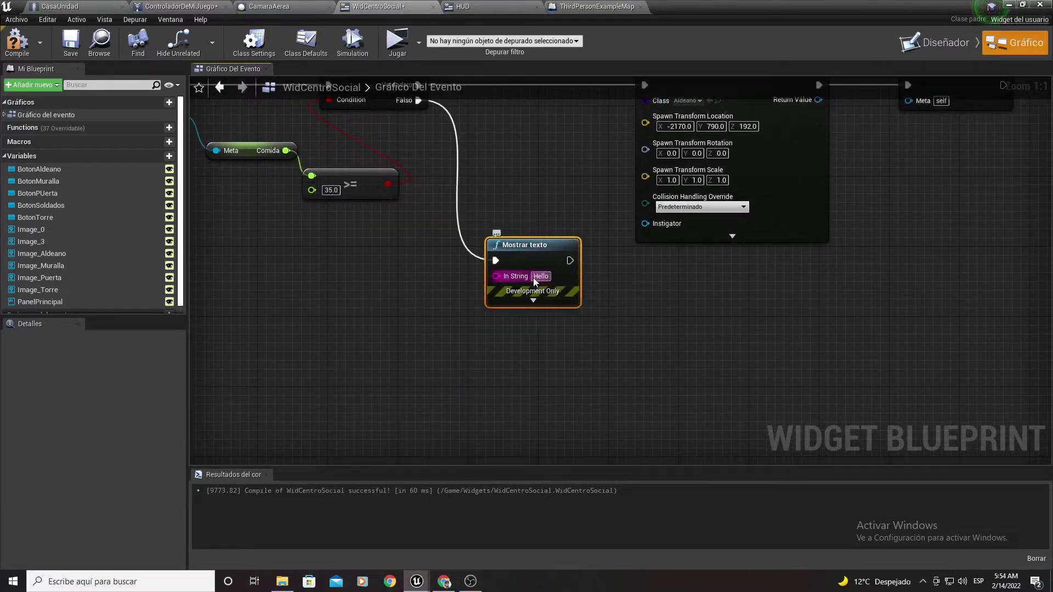
type("Comi")
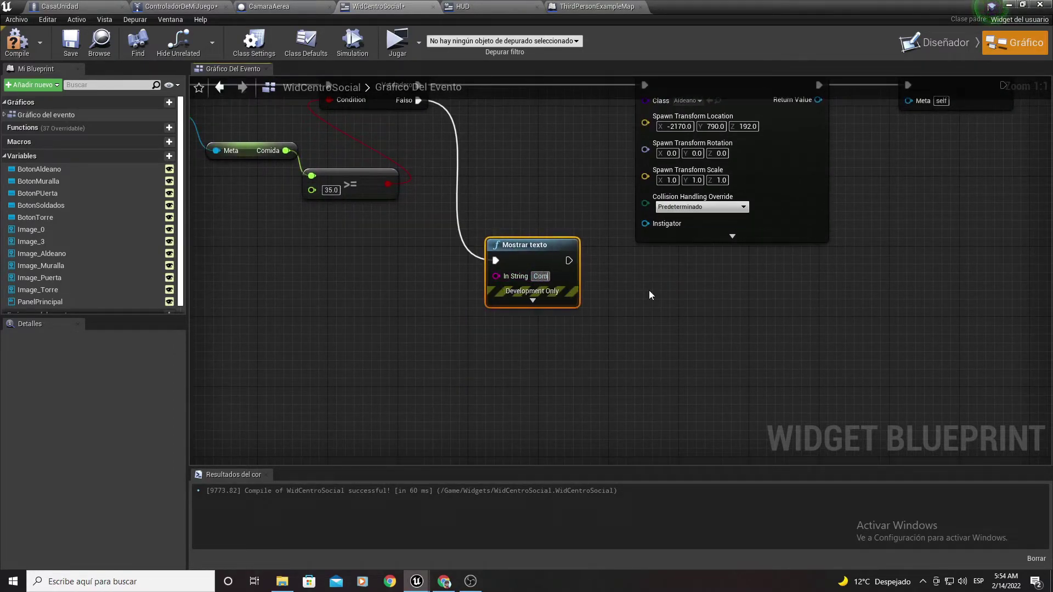
type("da Insu")
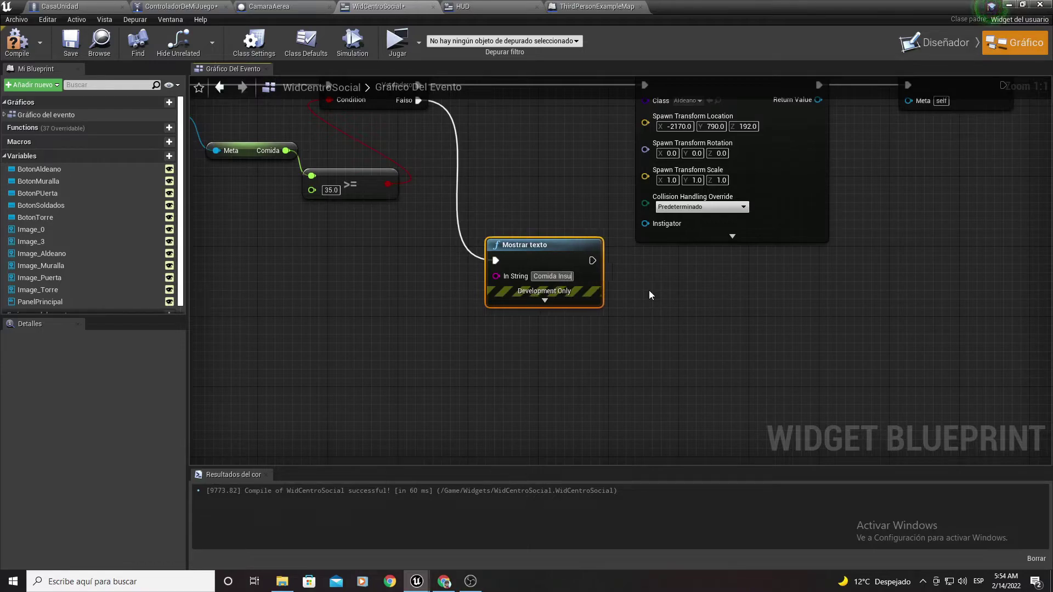
type("ficiente")
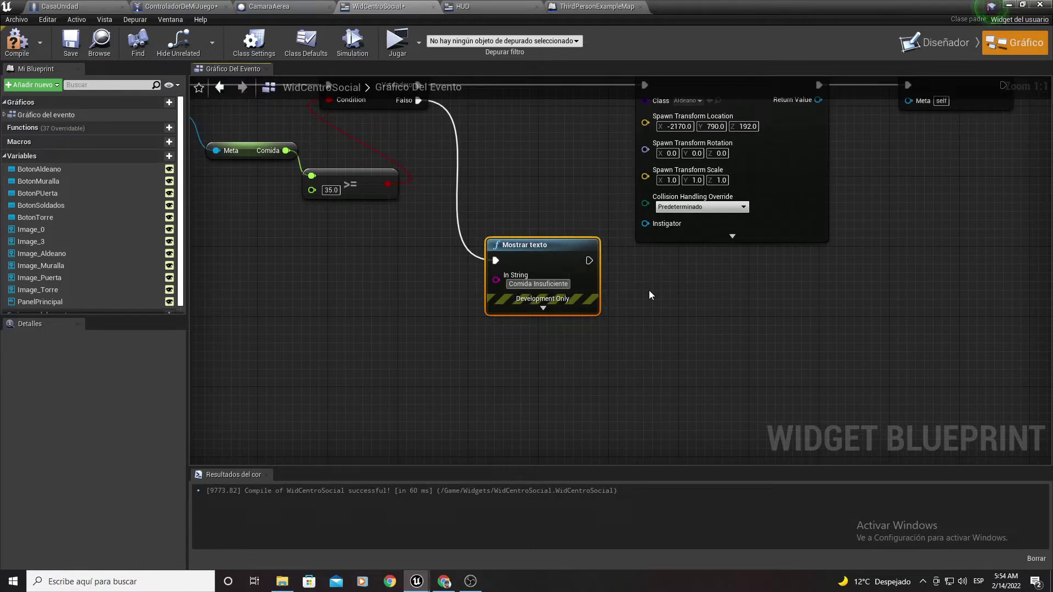
type("!")
key("Return")
mouse_move(751, 291)
right_mouse_down()
mouse_move(676, 374)
mouse_move(615, 352)
right_mouse_up()
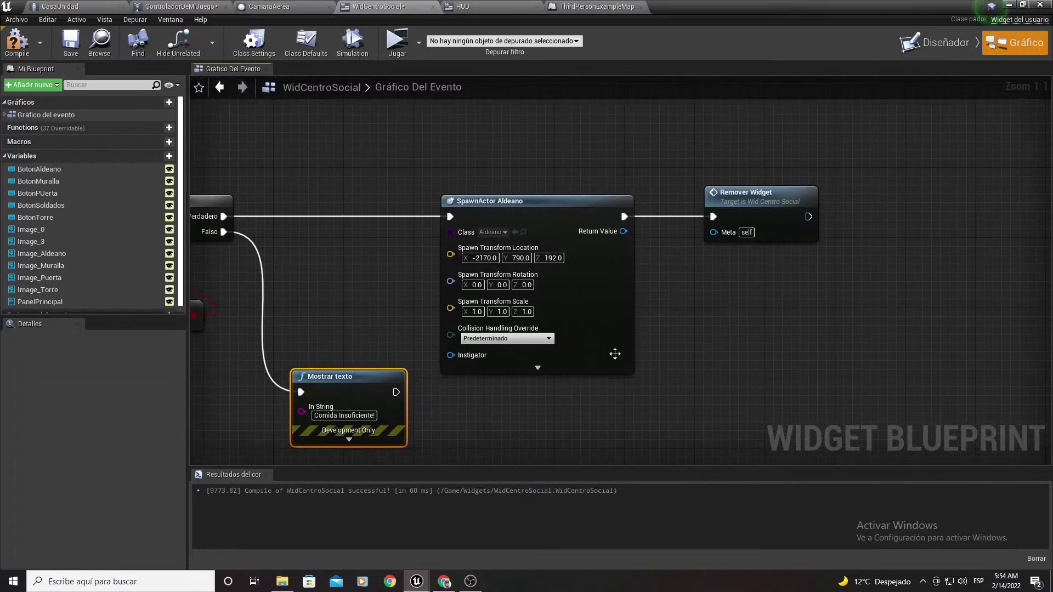
Shift the button event, cast and player controller nodes left to make room.
mouse_move(455, 179)
right_mouse_down()
mouse_move(416, 257)
mouse_move(422, 309)
right_mouse_up()
scroll(303, 284, "down", 3)
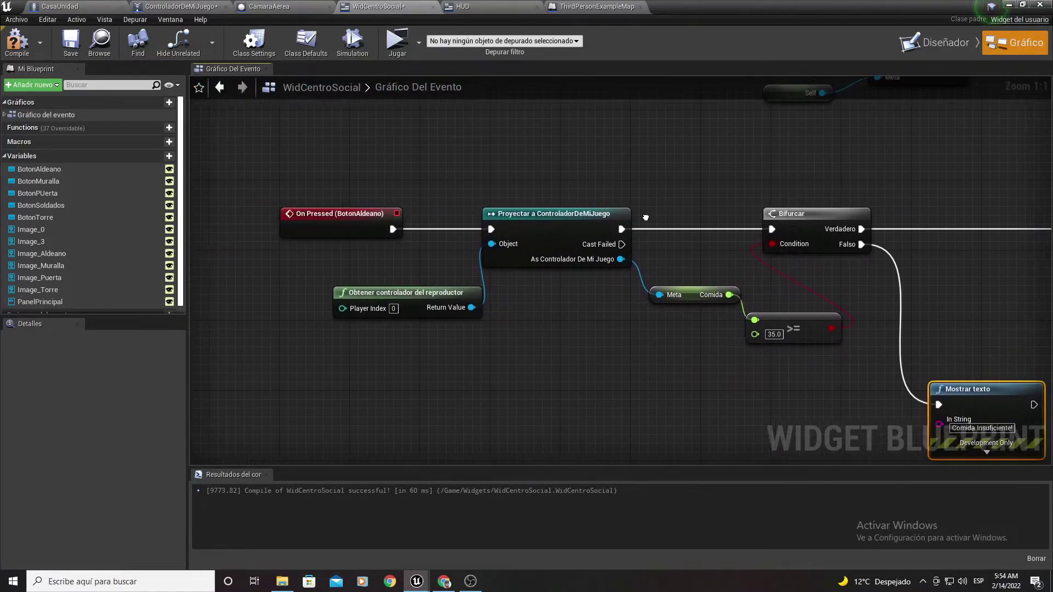
left_click_drag(324, 329, 551, 190)
left_click_drag(537, 232, 406, 232)
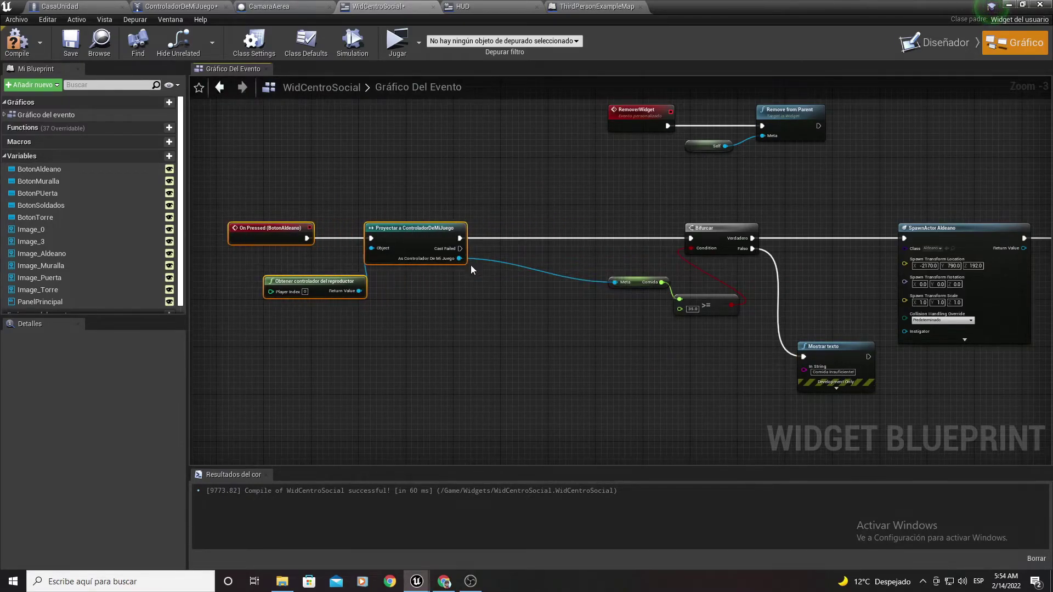
scroll(471, 269, "up", 3)
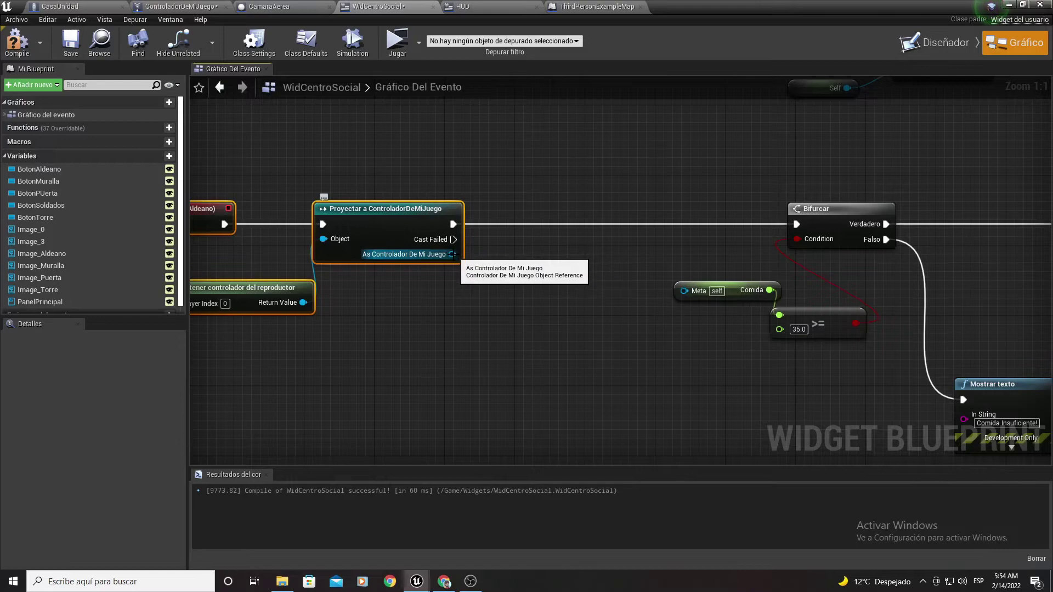
Promote the cast result to As Controlador De Mi Juego, setting it between cast and Bifurcar.
right_click(453, 254)
left_click(524, 270)
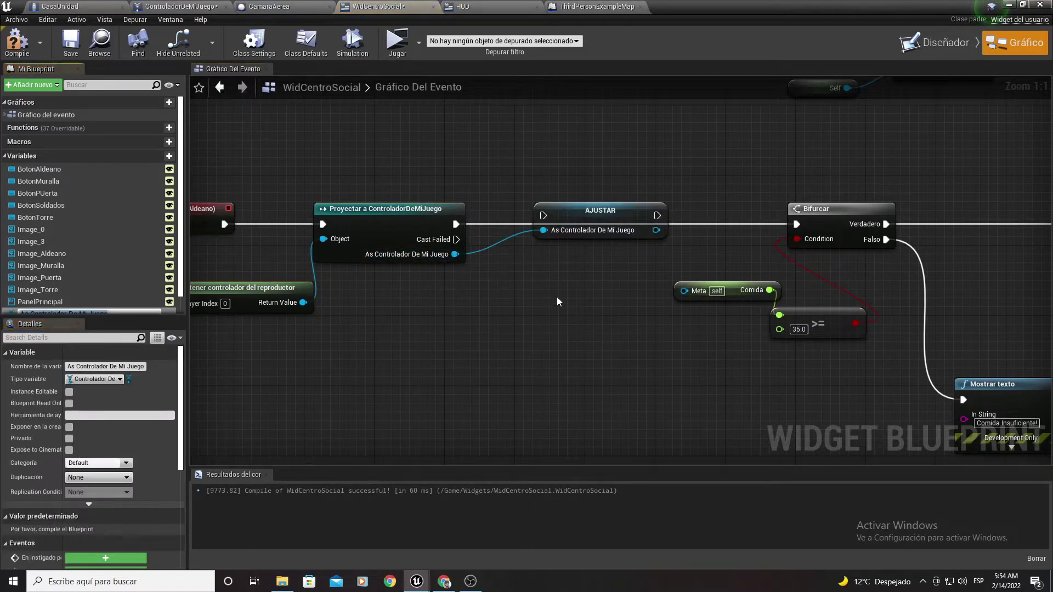
left_click_drag(456, 223, 548, 216)
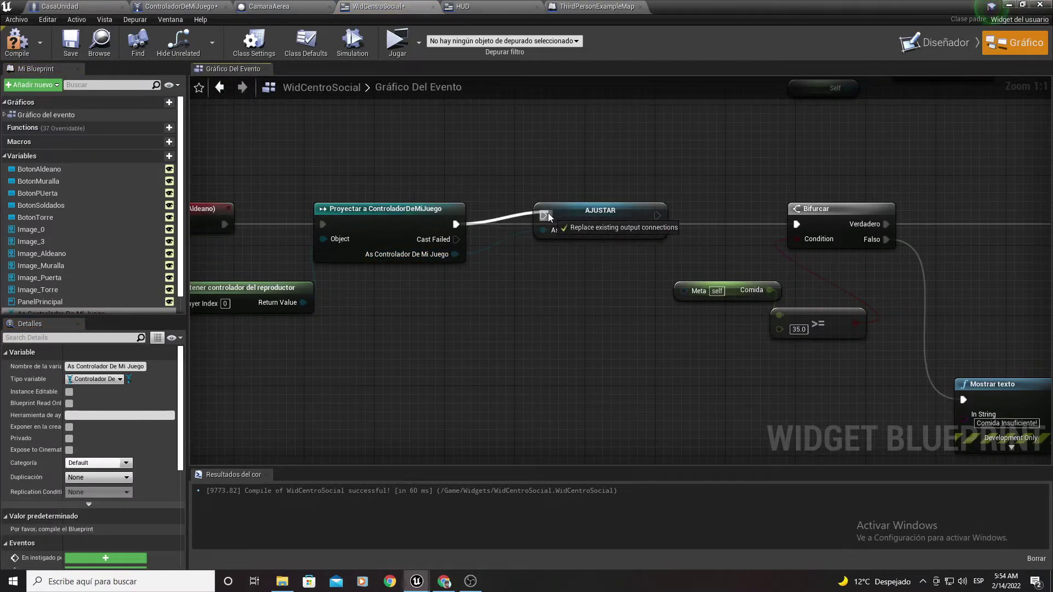
left_click_drag(657, 215, 796, 223)
left_click_drag(635, 246, 684, 291)
mouse_move(961, 307)
right_mouse_down()
mouse_move(729, 303)
mouse_move(473, 262)
right_mouse_up()
Place a Get As Controlador De Mi Juego node and move Remover Widget further right.
right_click_drag(887, 312, 605, 278)
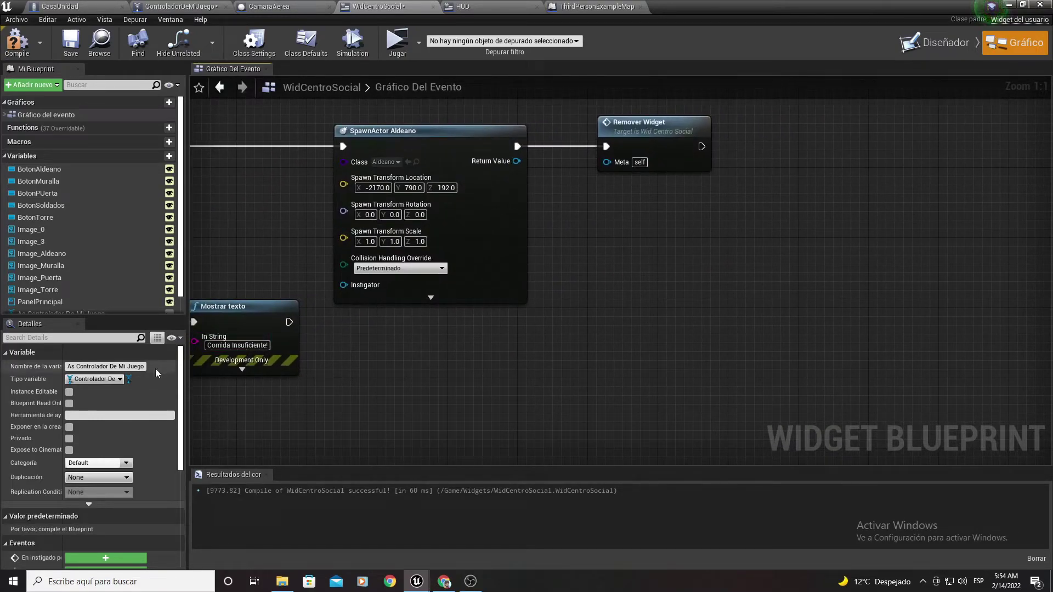
scroll(60, 241, "down", 1)
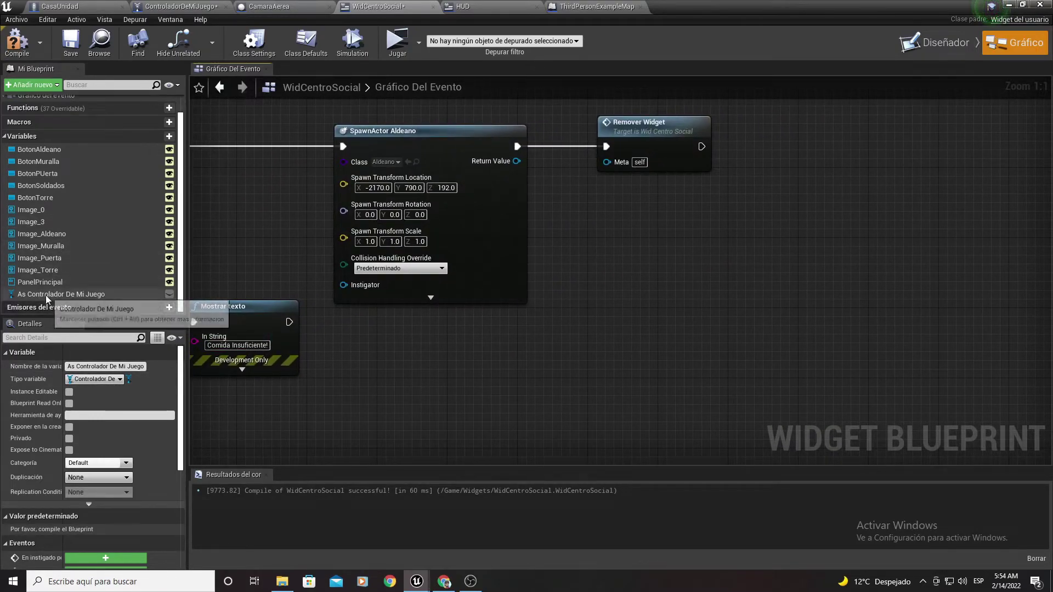
left_click_drag(46, 299, 548, 198)
left_click(559, 204)
mouse_move(774, 193)
right_mouse_down()
mouse_move(715, 242)
mouse_move(622, 288)
right_mouse_up()
left_click_drag(521, 224, 747, 217)
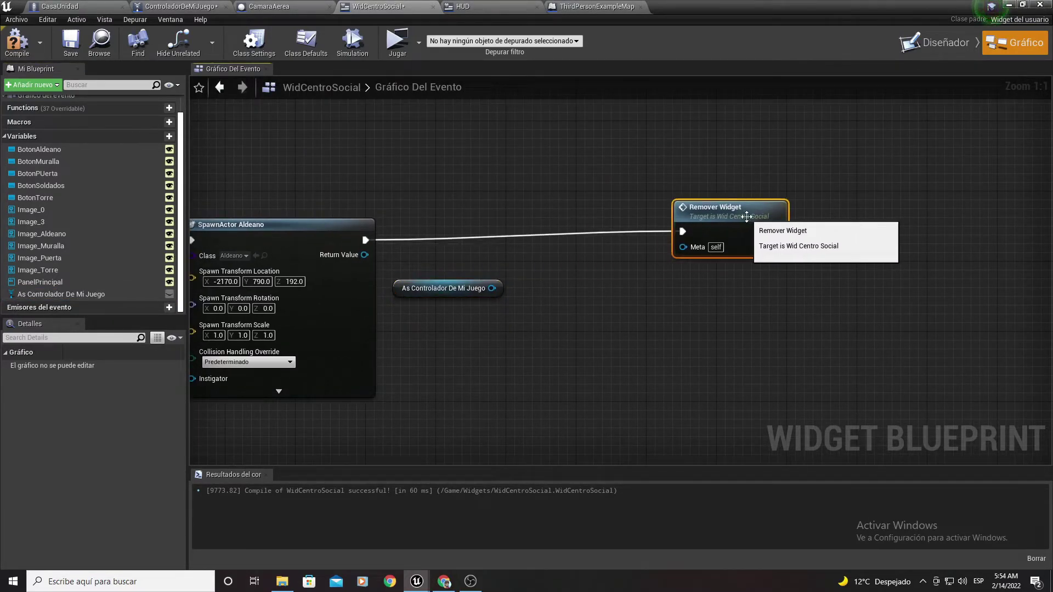
Add a Get Comida node from the As Controlador De Mi Juego getter near the spawn node.
left_click_drag(747, 217, 852, 226)
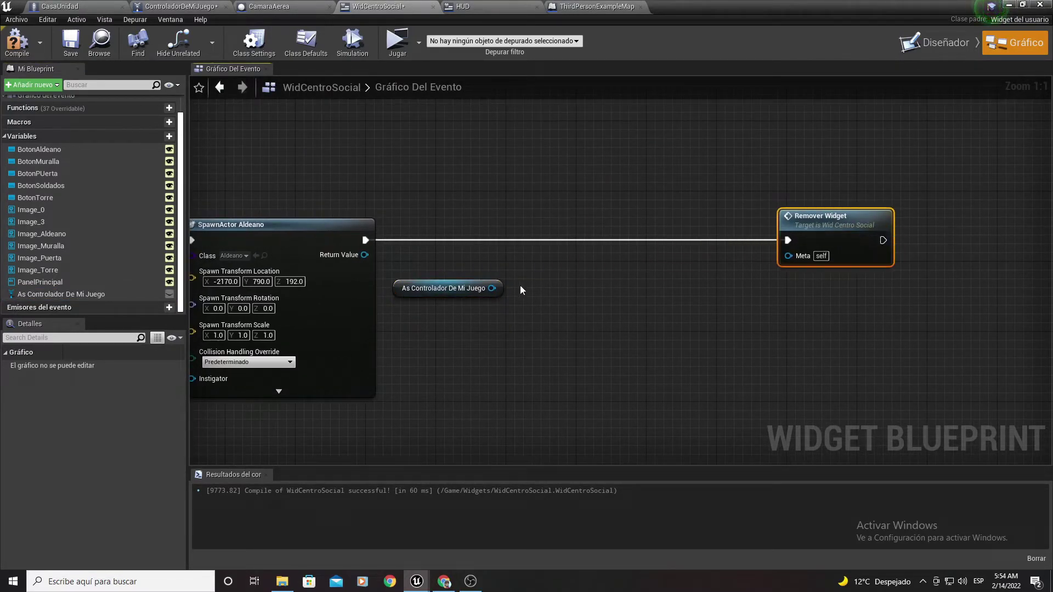
left_click_drag(492, 287, 530, 277)
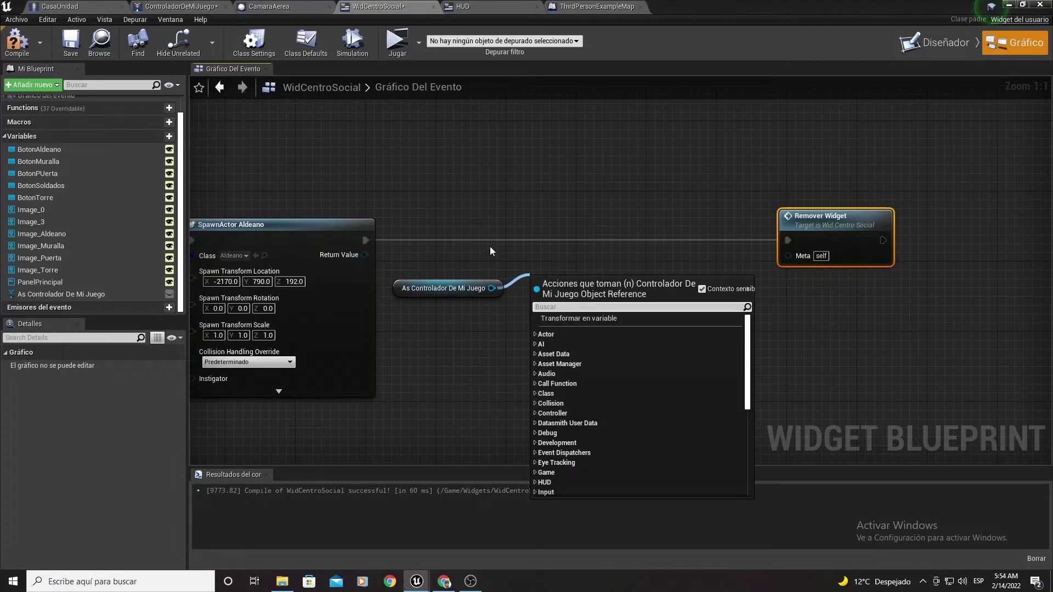
mouse_move(453, 206)
right_mouse_down()
mouse_move(606, 176)
mouse_move(829, 211)
right_mouse_up()
right_click_drag(197, 246, 308, 249)
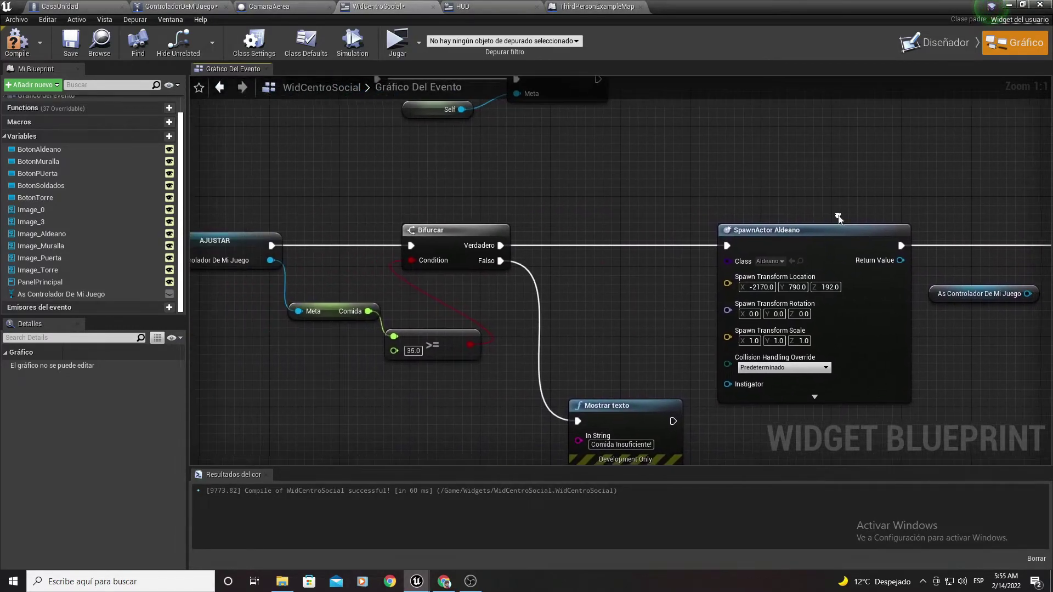
right_click_drag(923, 247, 542, 230)
left_click_drag(646, 277, 678, 306)
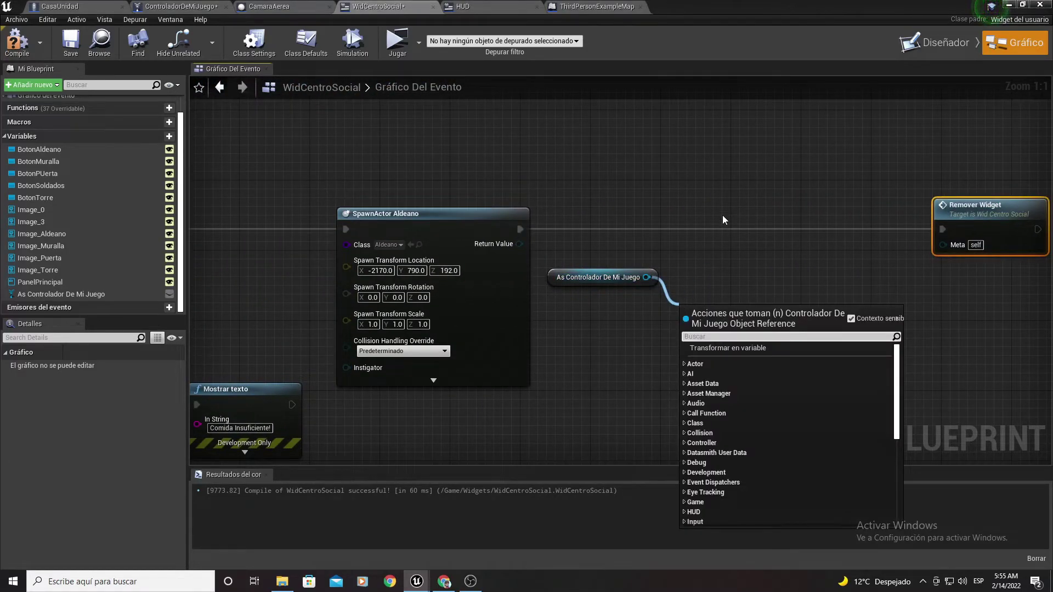
type("comida")
key("Return")
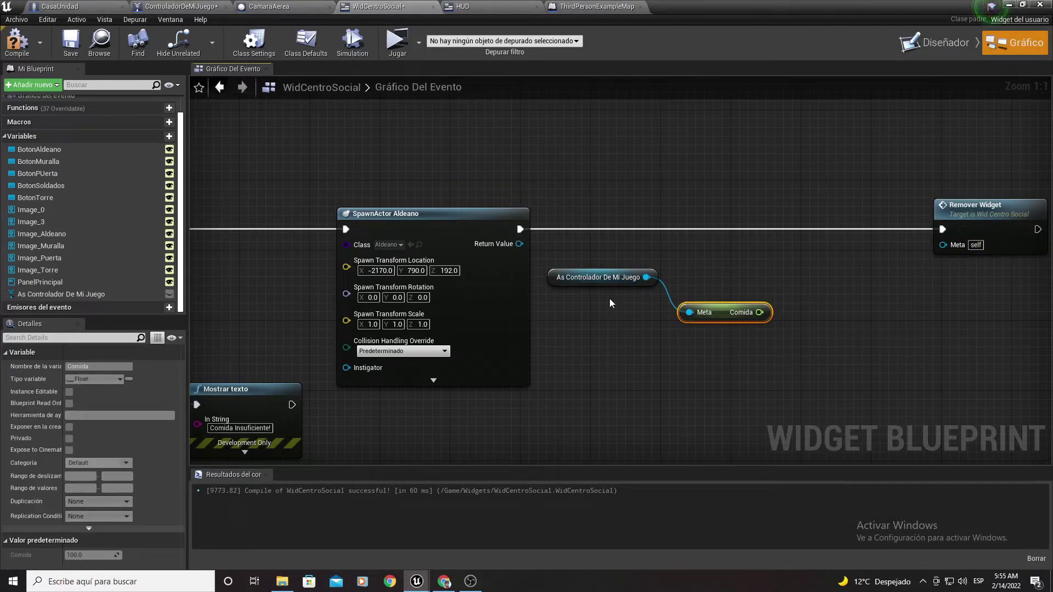
Add a float subtraction node fed by that Comida value to take away 35.0.
mouse_move(591, 277)
left_mouse_down()
mouse_move(487, 447)
mouse_move(469, 274)
left_mouse_up()
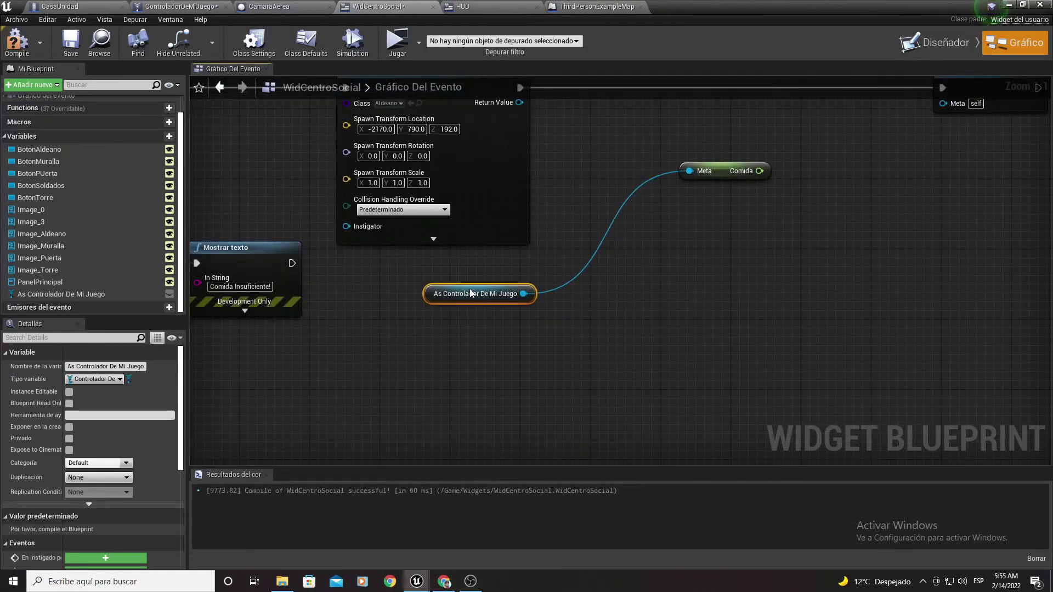
right_click_drag(719, 182, 667, 280)
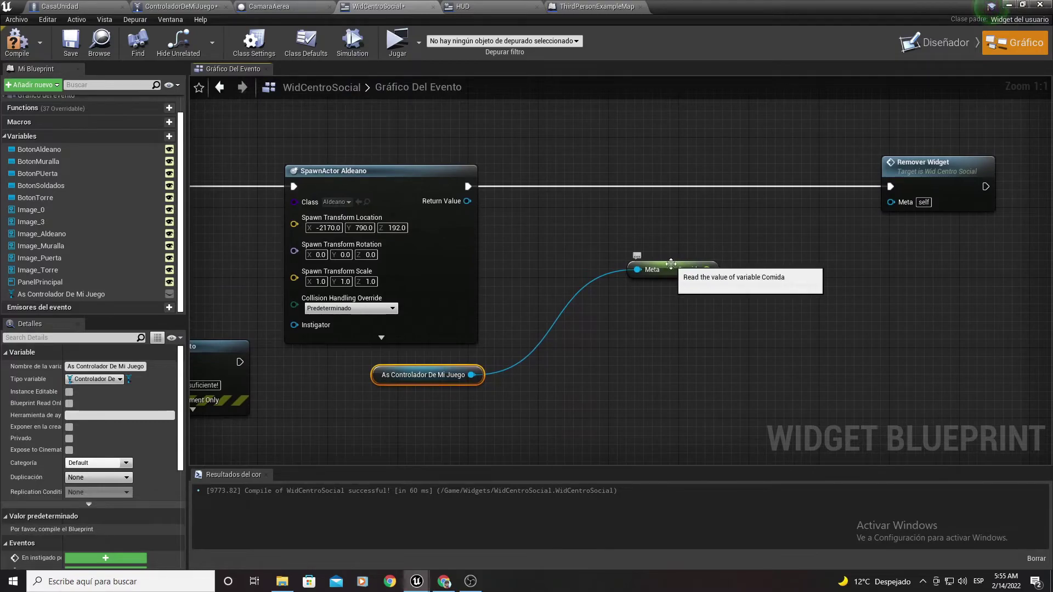
mouse_move(664, 274)
left_mouse_down()
mouse_move(557, 291)
mouse_move(634, 263)
left_mouse_up()
type("-")
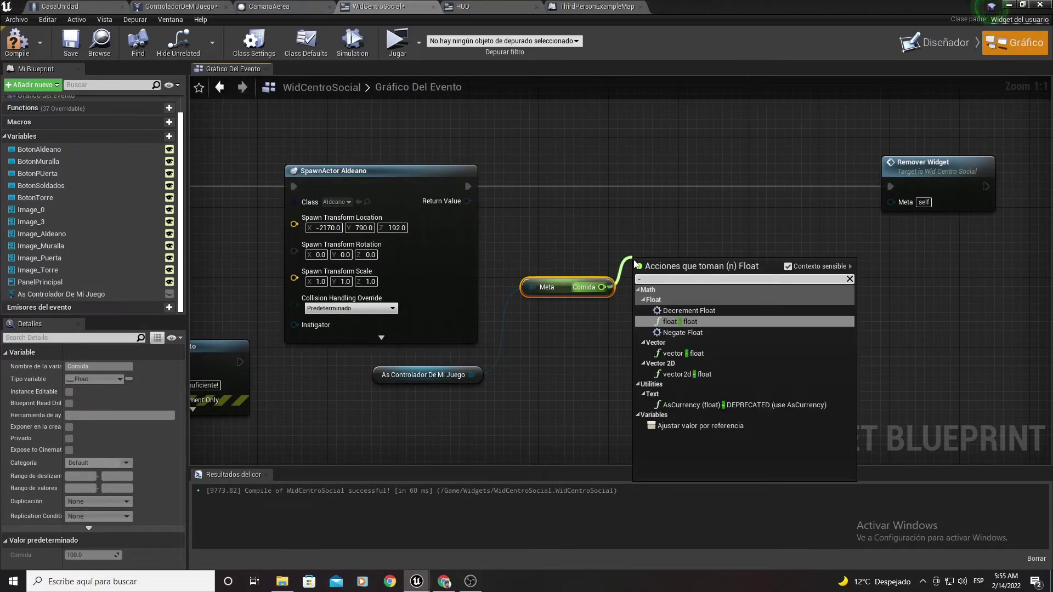
key("Return")
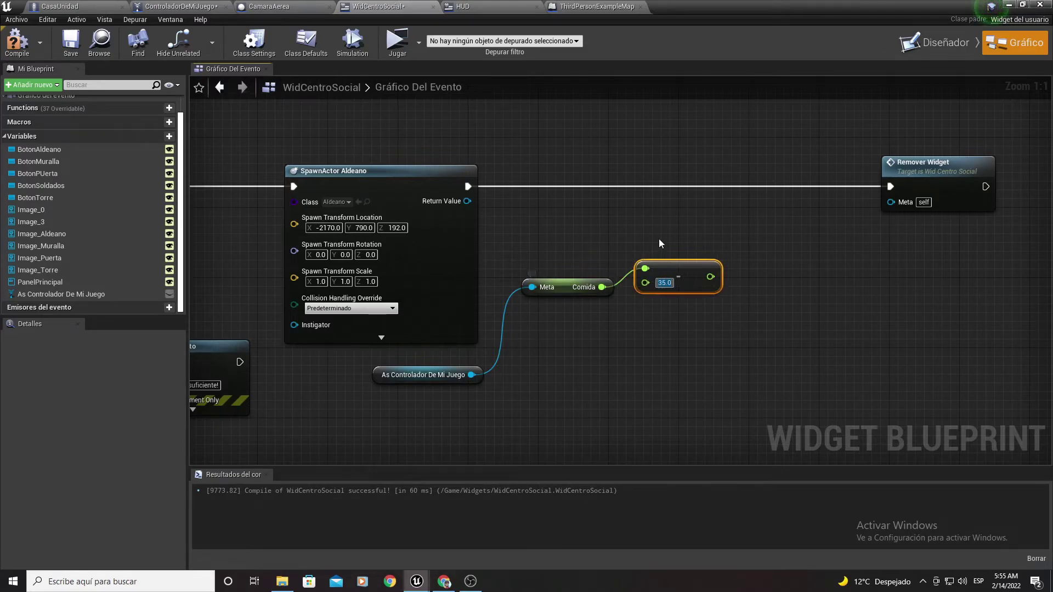
right_click_drag(611, 280, 533, 268)
Add a Set Comida node executed between SpawnActor Aldeano and Remover Widget.
left_click_drag(393, 362, 515, 226)
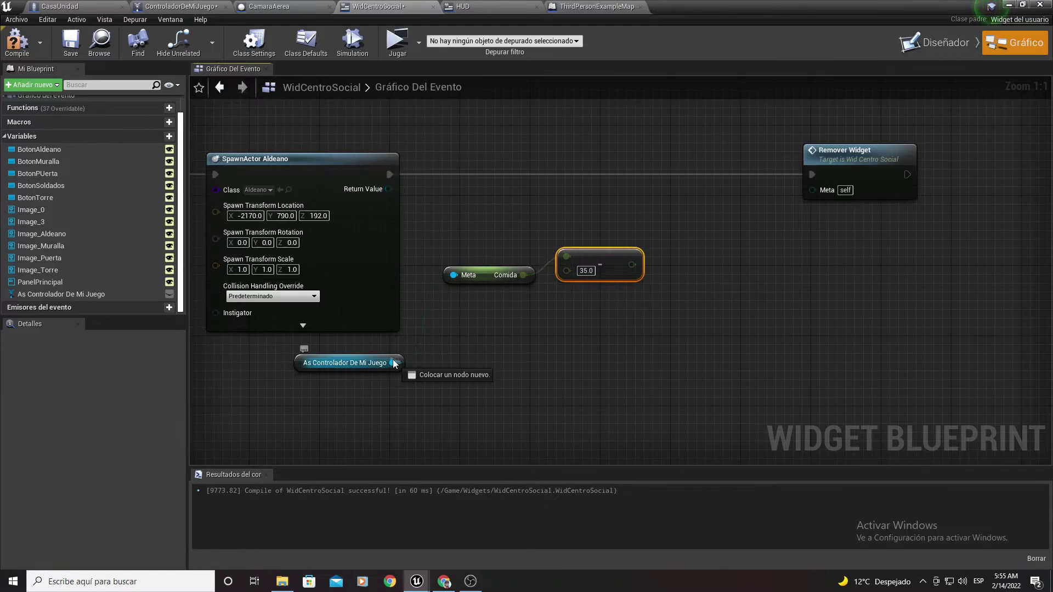
type("comida")
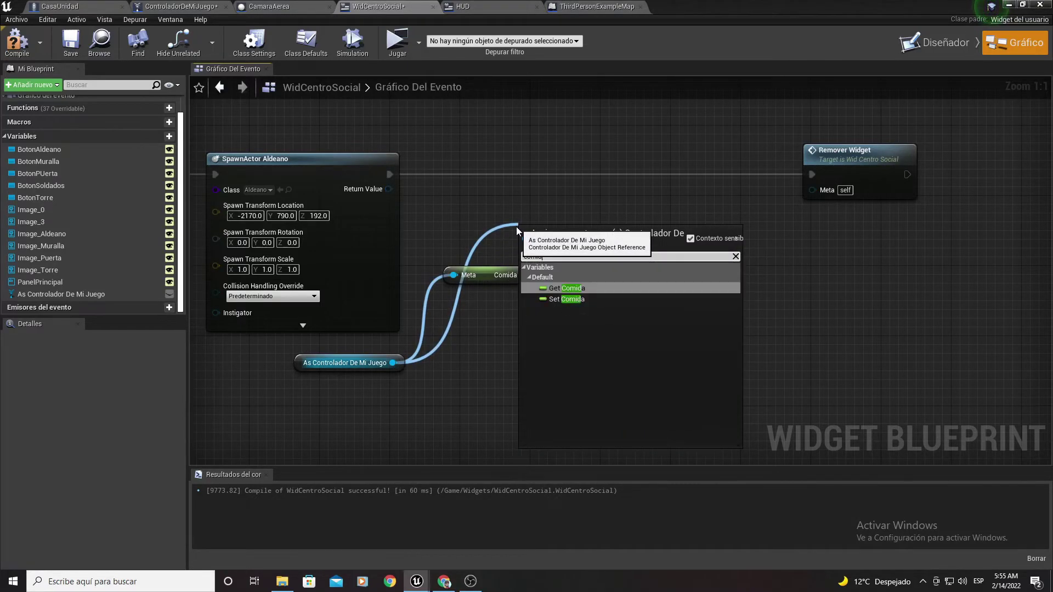
key("Return")
left_click_drag(537, 234, 590, 163)
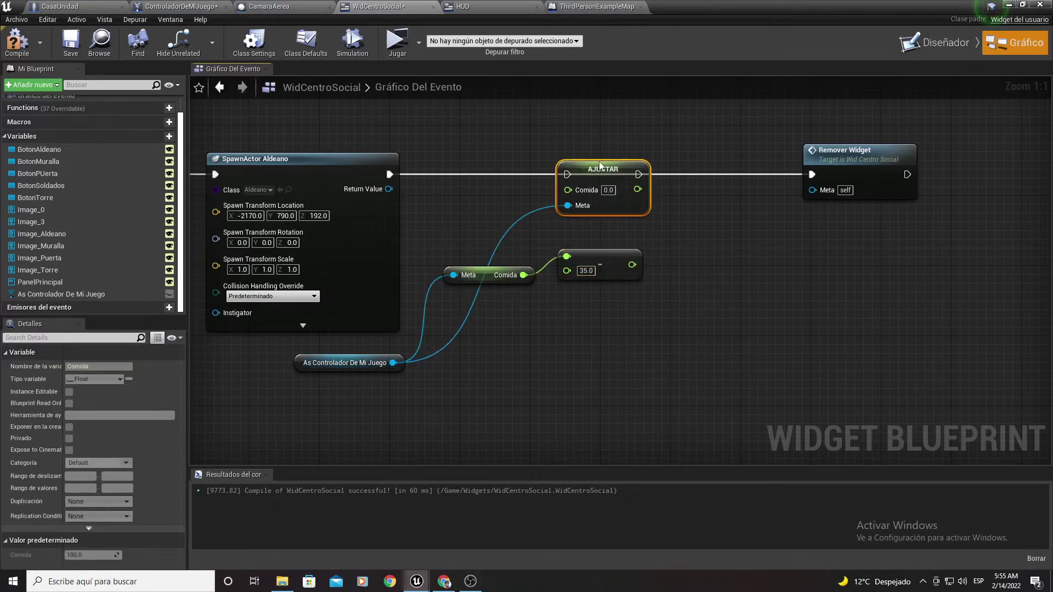
left_click_drag(388, 175, 585, 165)
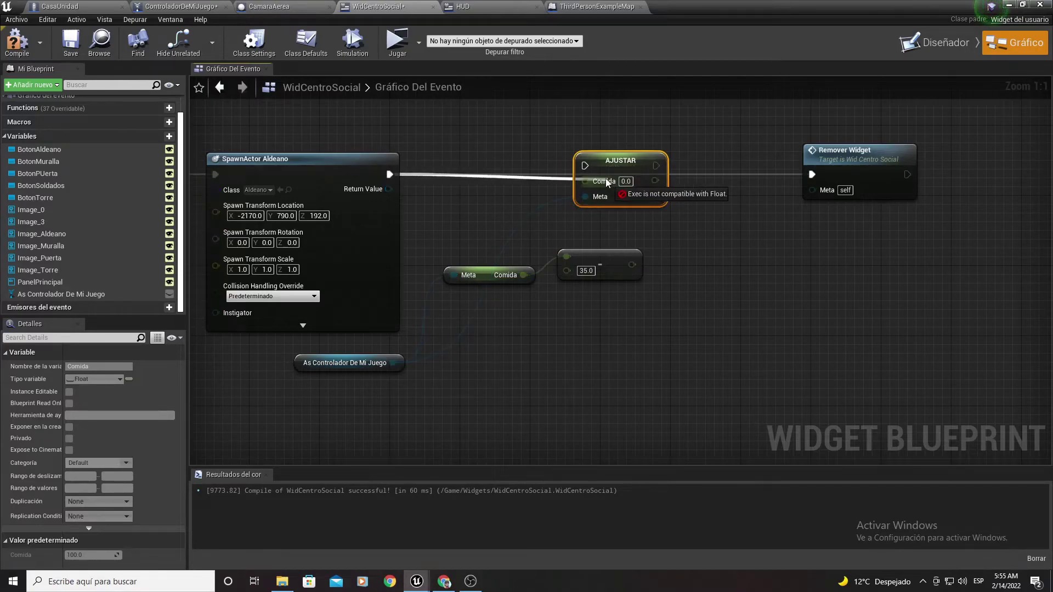
left_click_drag(655, 180, 812, 174)
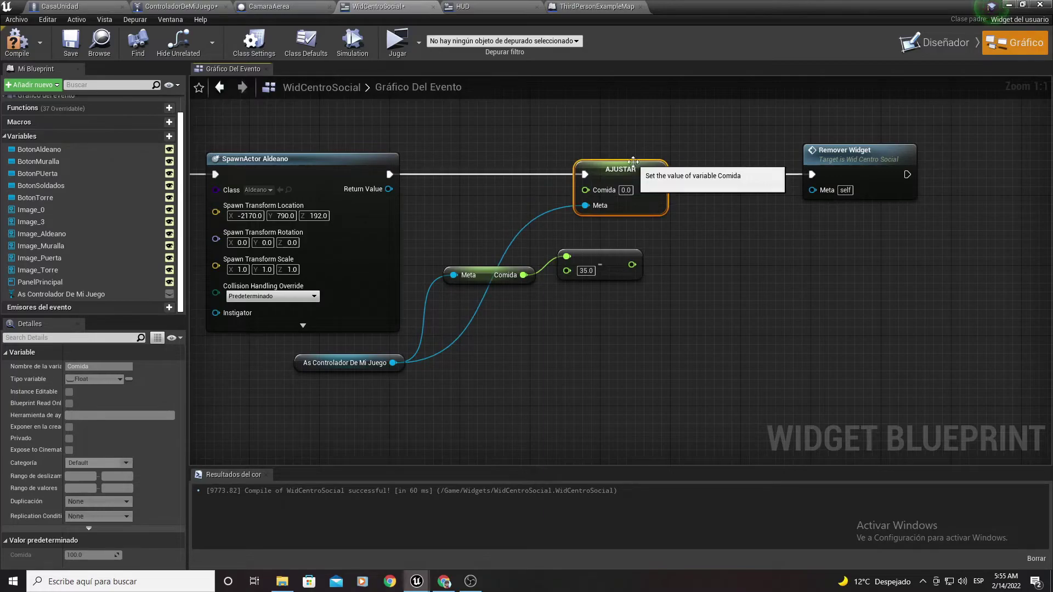
Connect the Comida minus 35.0 result into Set Comida and tidy the nodes.
left_click_drag(632, 265, 602, 192)
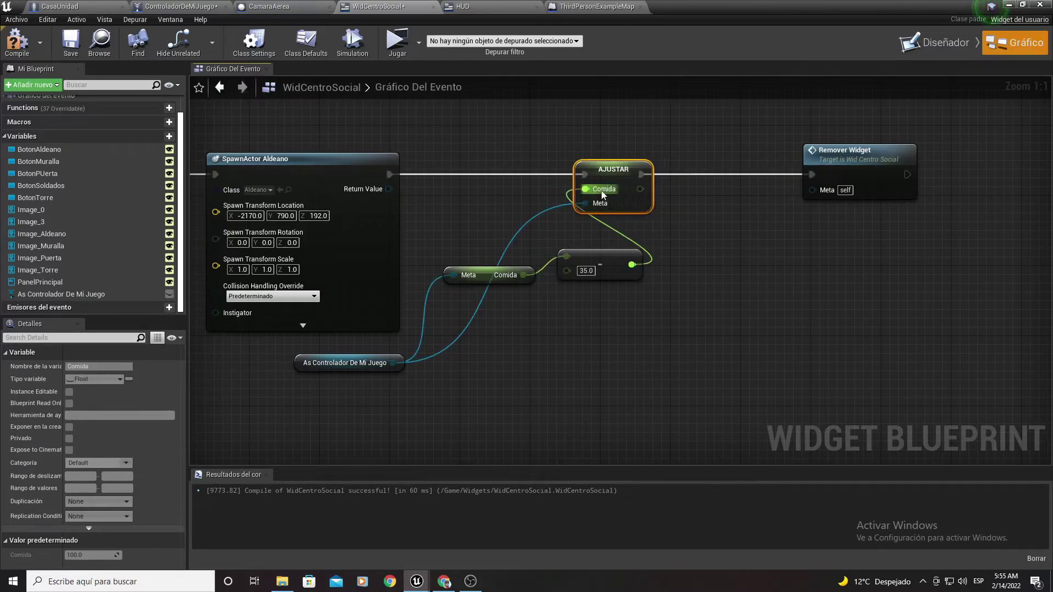
right_click_drag(450, 253, 567, 211)
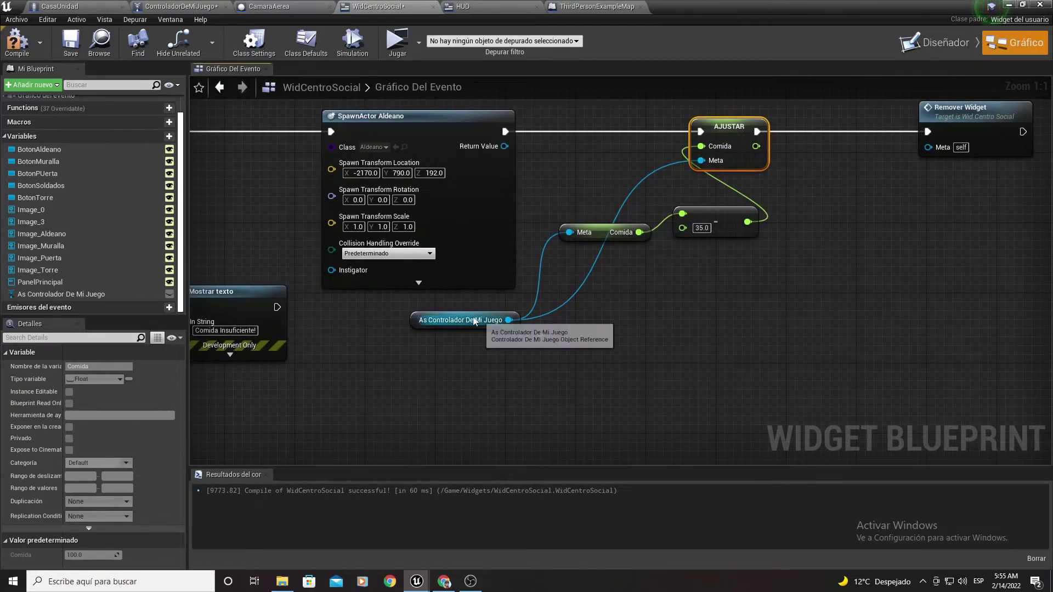
right_click_drag(629, 279, 779, 310)
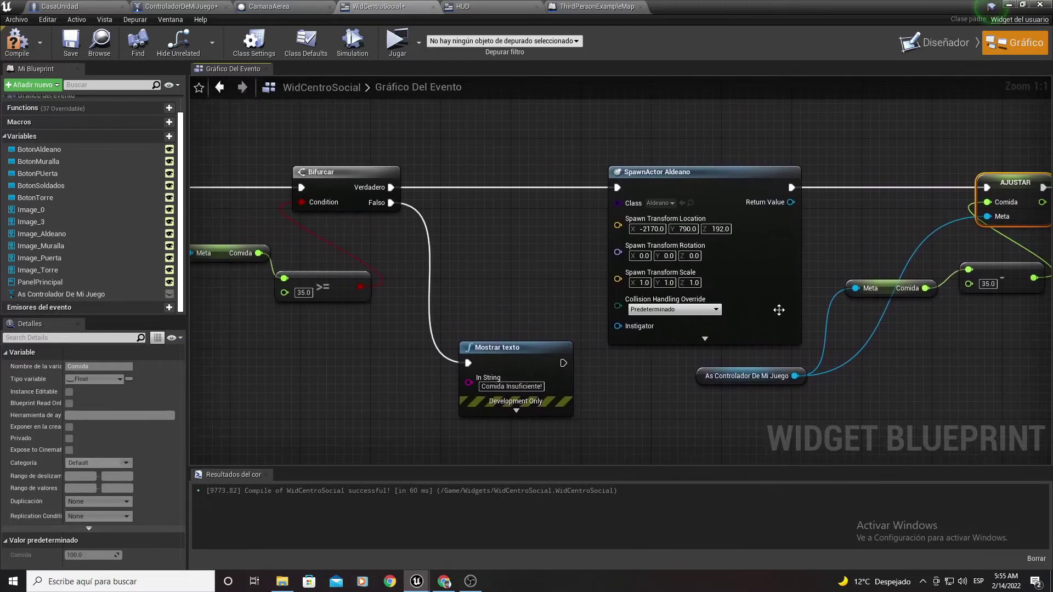
right_click_drag(477, 300, 279, 292)
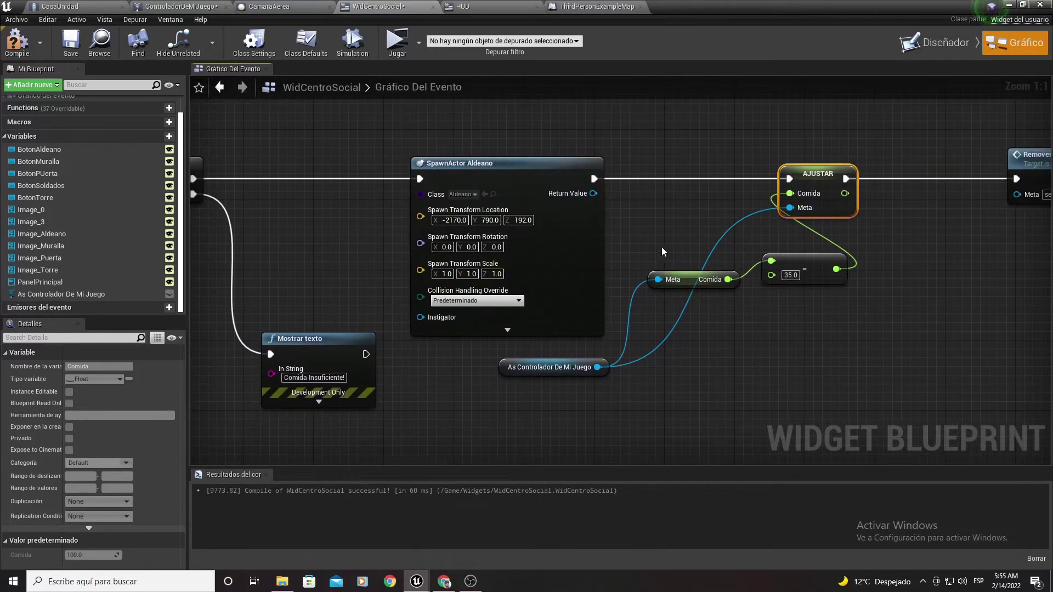
left_click_drag(662, 251, 830, 317)
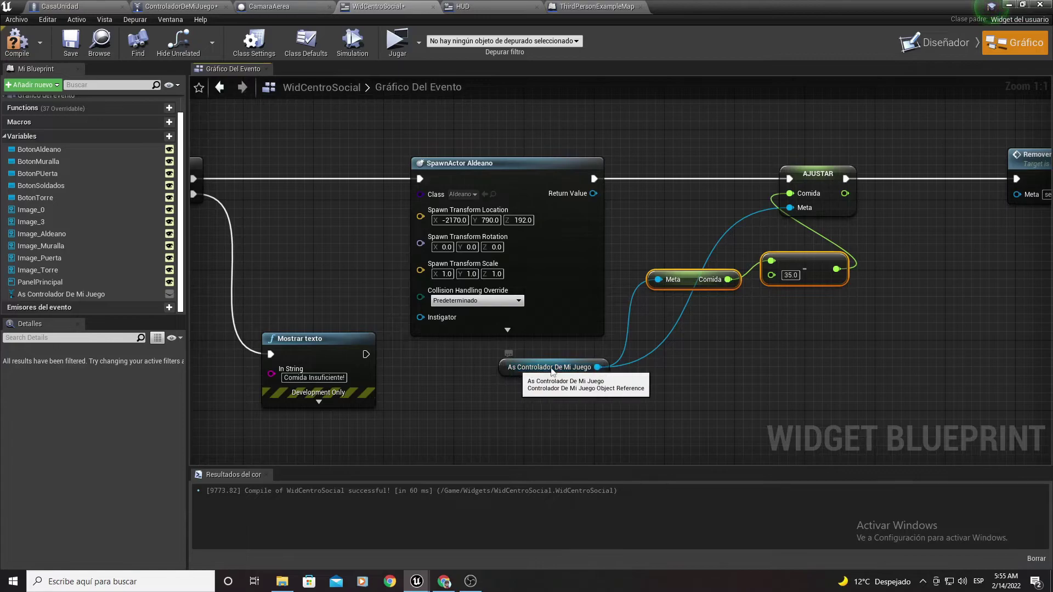
left_click_drag(551, 371, 633, 227)
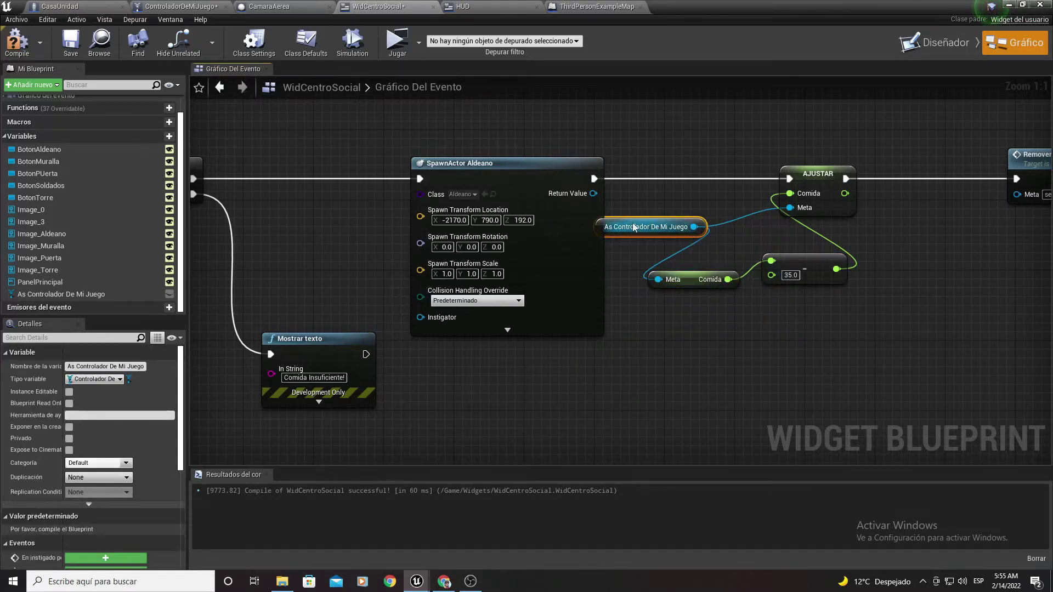
Compile and save WidCentroSocial, then launch a Jugar play test of the level.
left_click(17, 39)
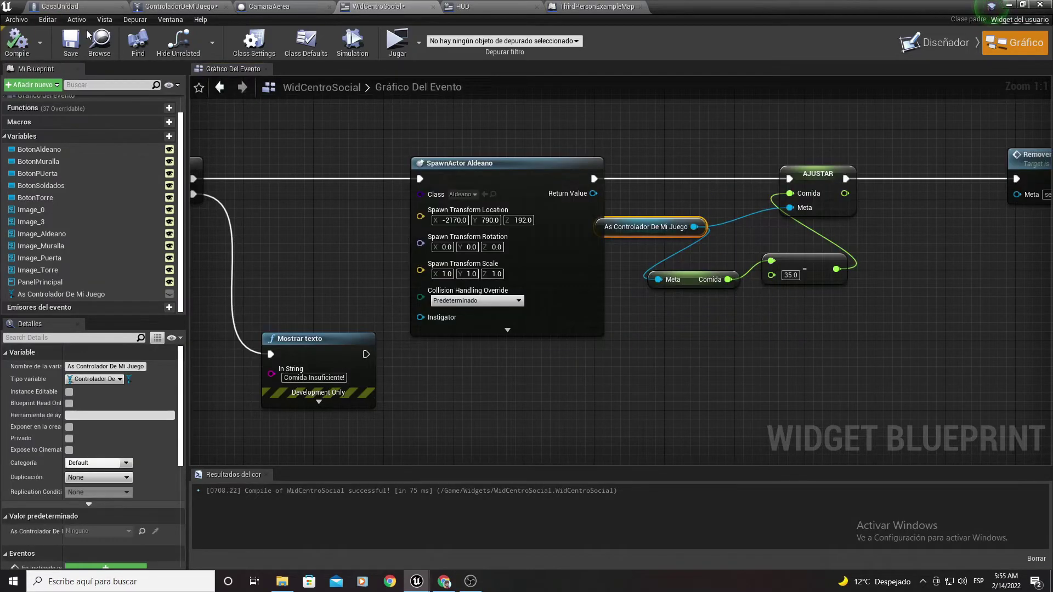
left_click(70, 39)
left_click(1007, 6)
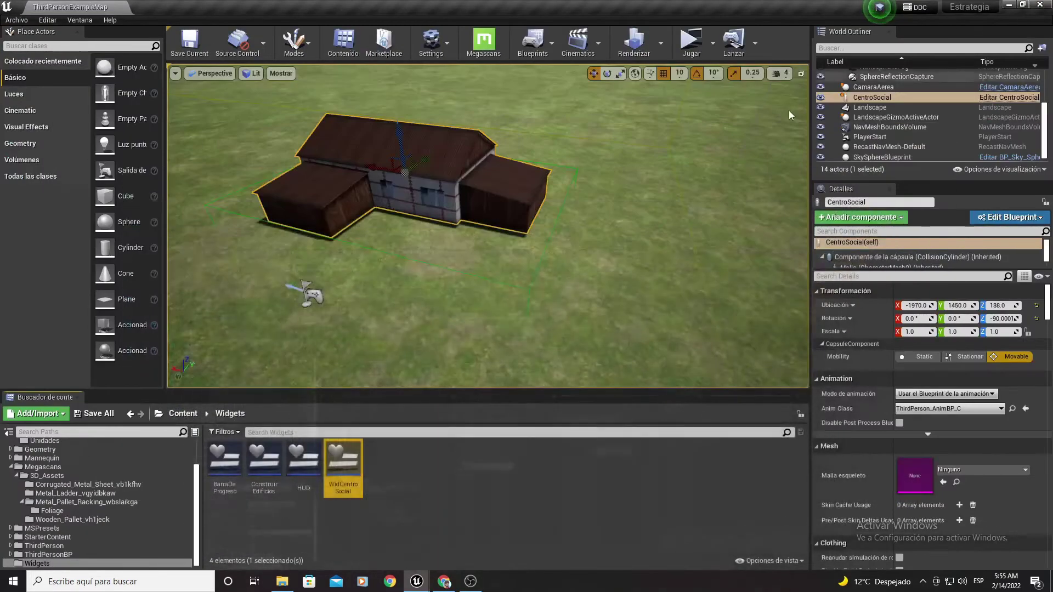
left_click(687, 44)
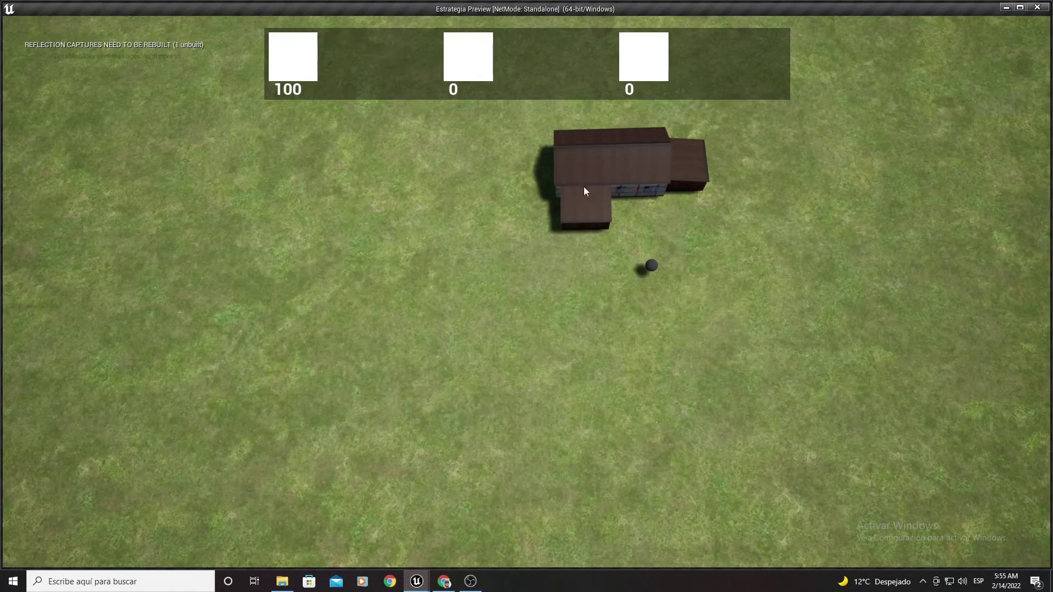
Train an Aldeano from the Centro Social, dropping food from 100 to 65, and move it.
left_click(611, 172)
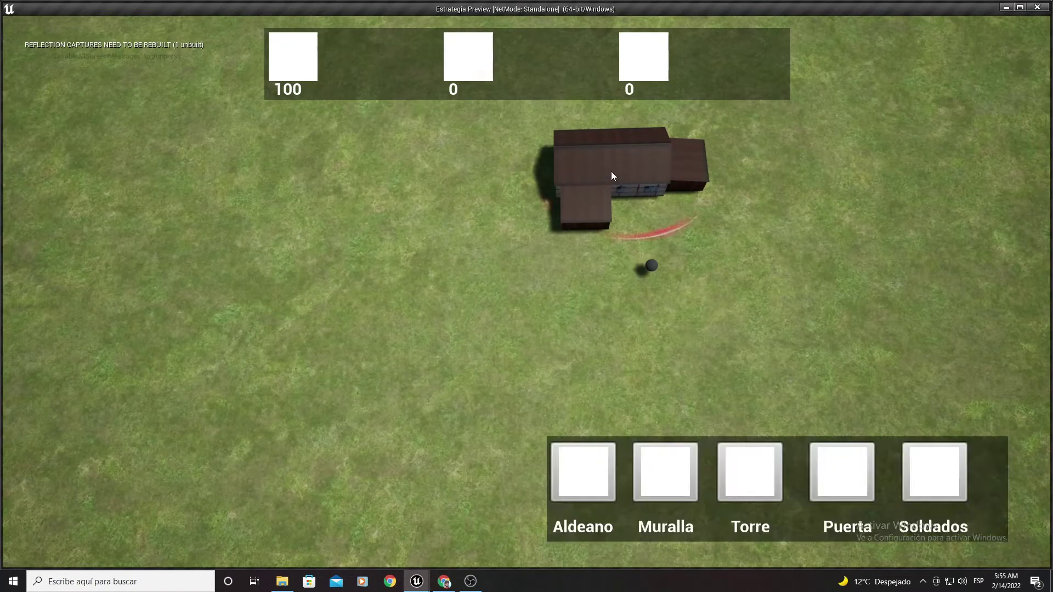
left_click(595, 475)
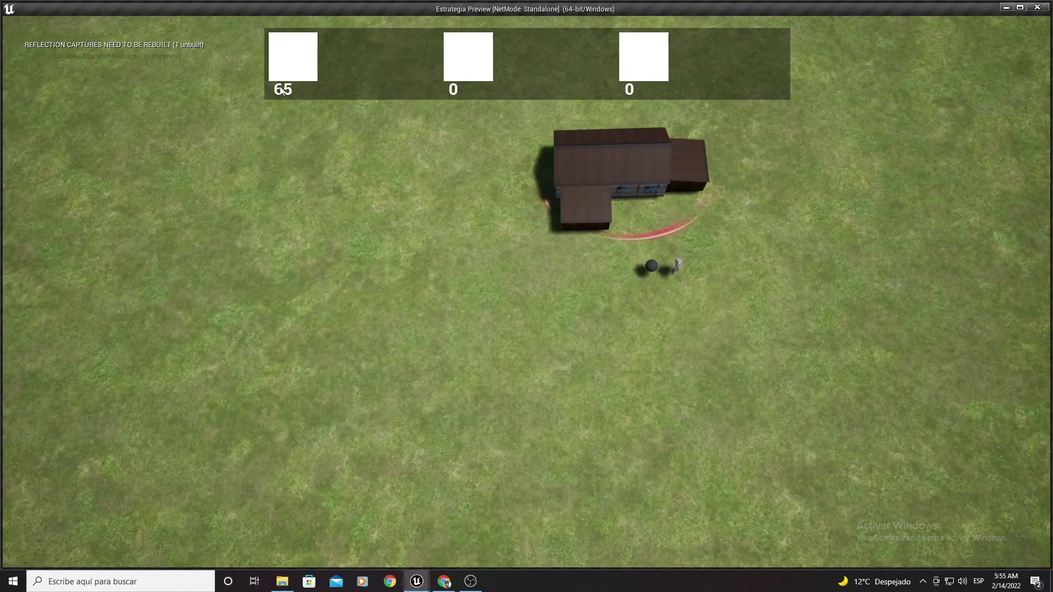
left_click(679, 265)
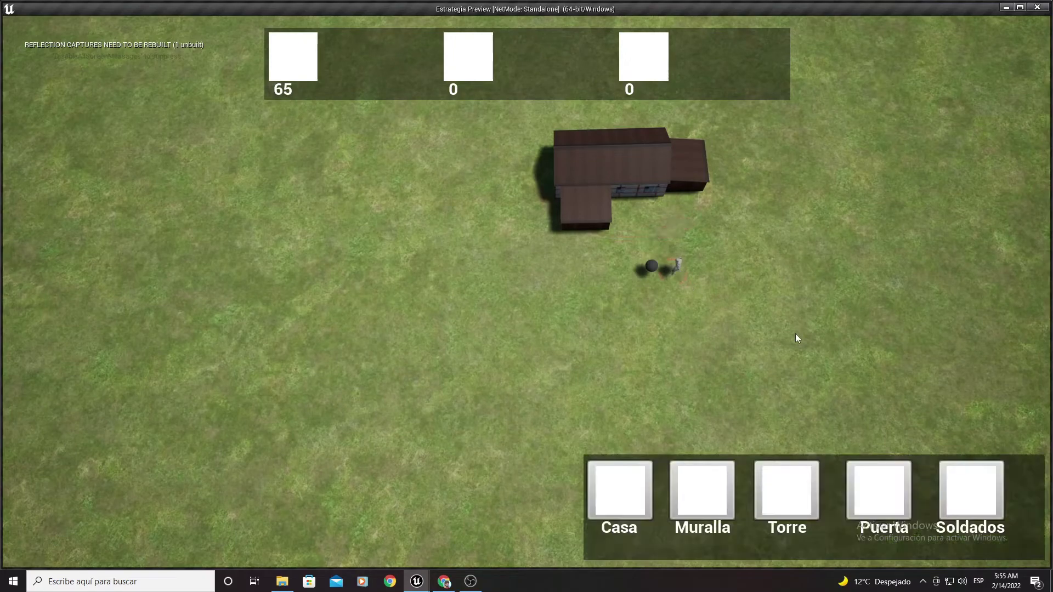
right_click(709, 396)
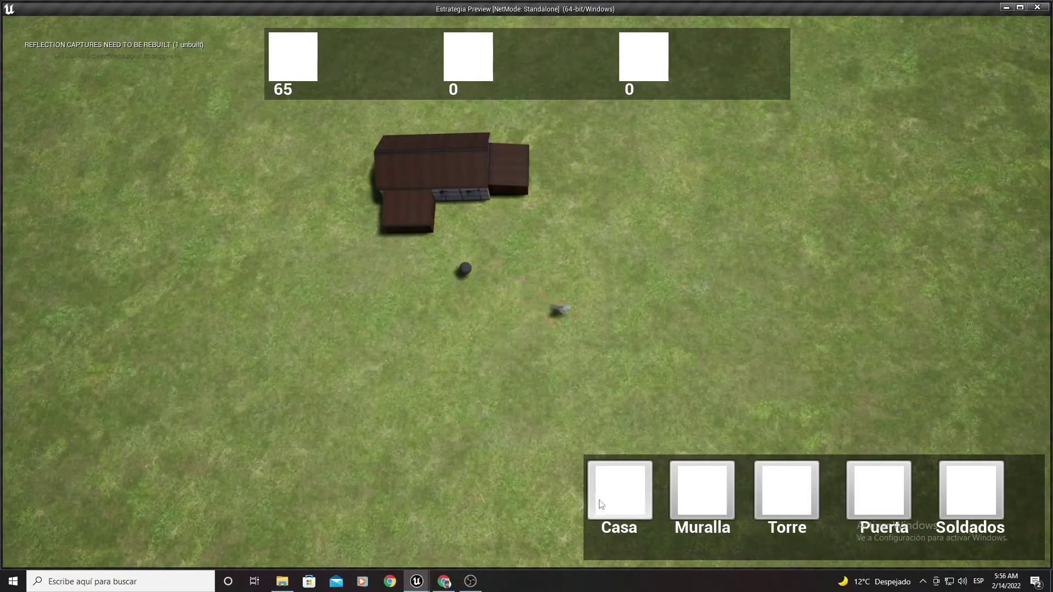
Place a Casa with a villager and train a second Aldeano, leaving food at 30.
left_click(620, 491)
left_click(853, 231)
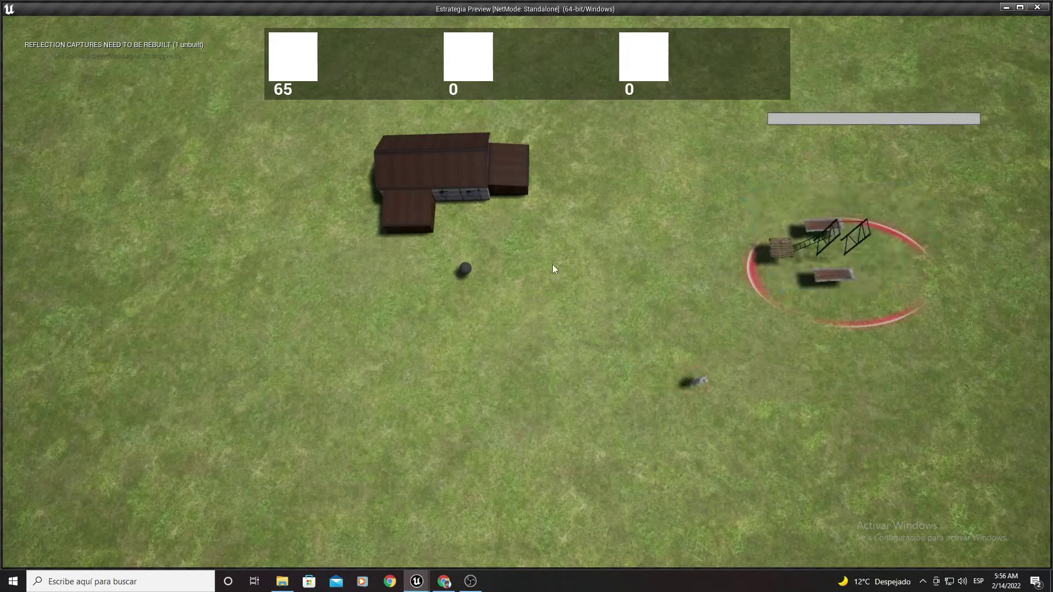
left_click(451, 167)
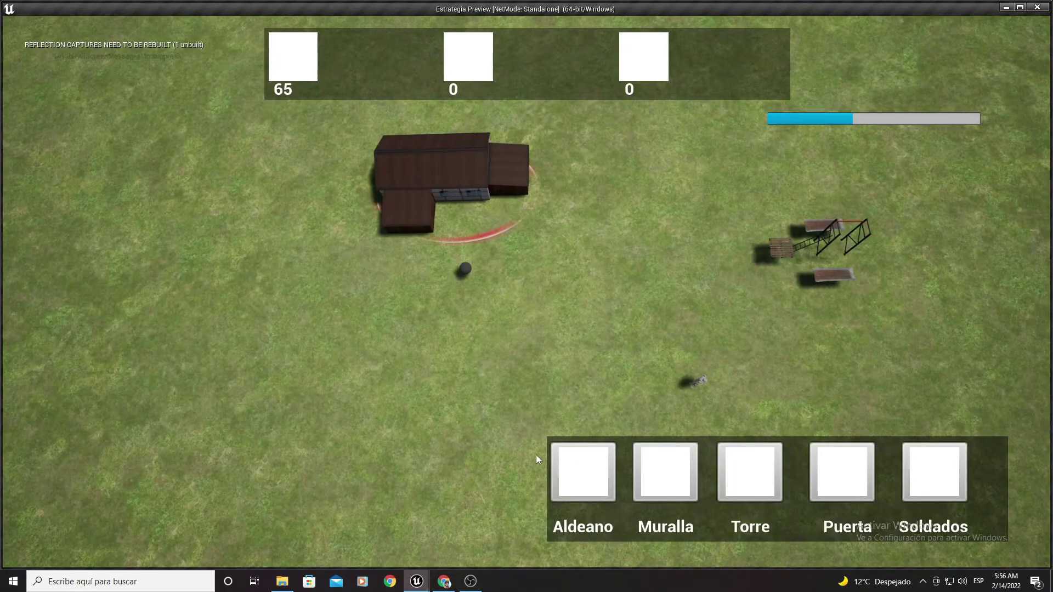
left_click(566, 464)
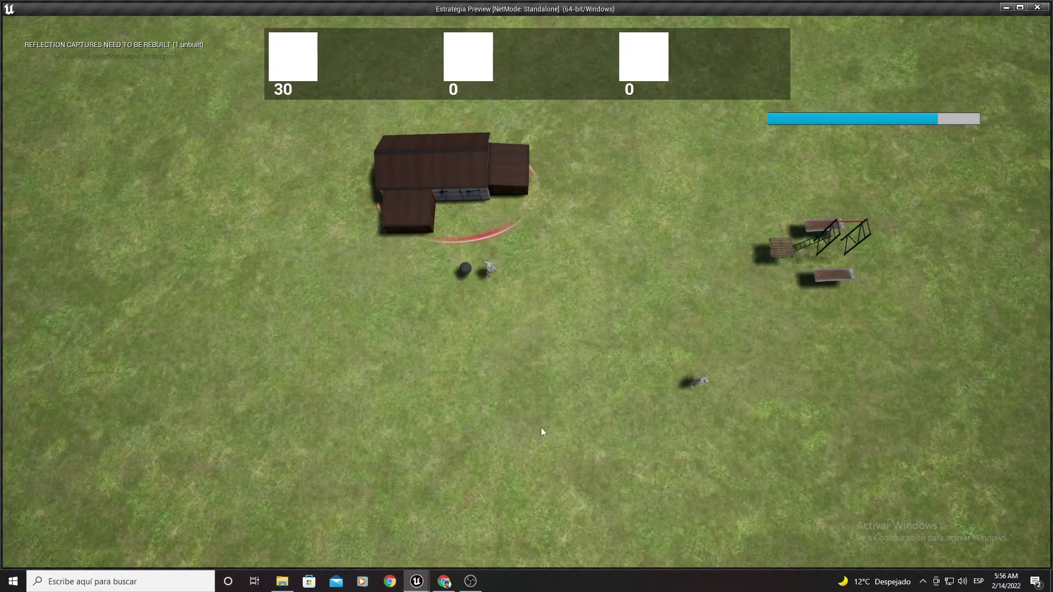
Build two more Casas, send a villager across the map, and reselect the Centro Social.
left_click(488, 267)
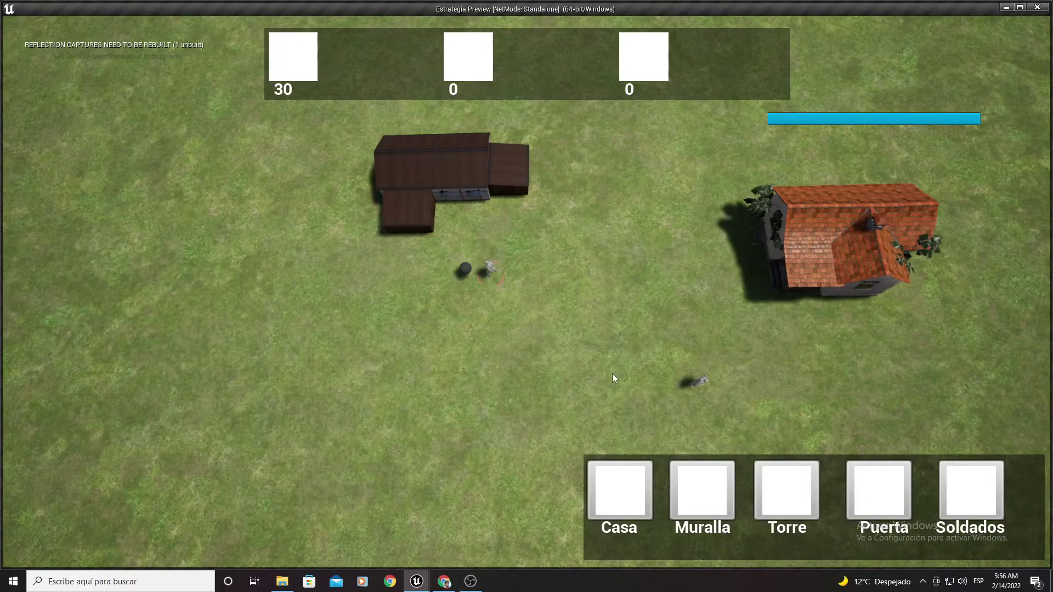
left_click(619, 491)
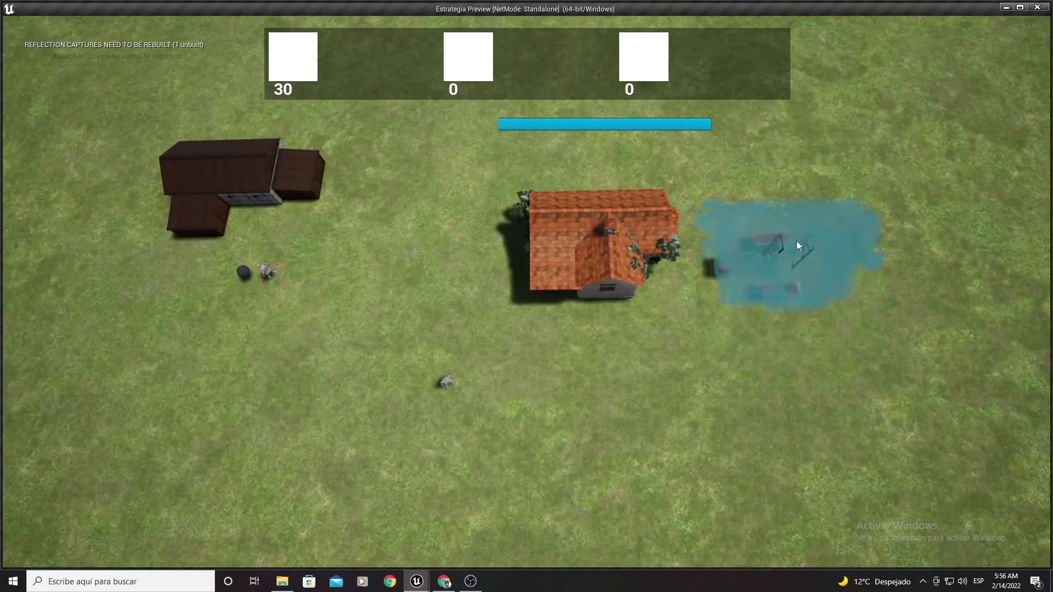
left_click(798, 241)
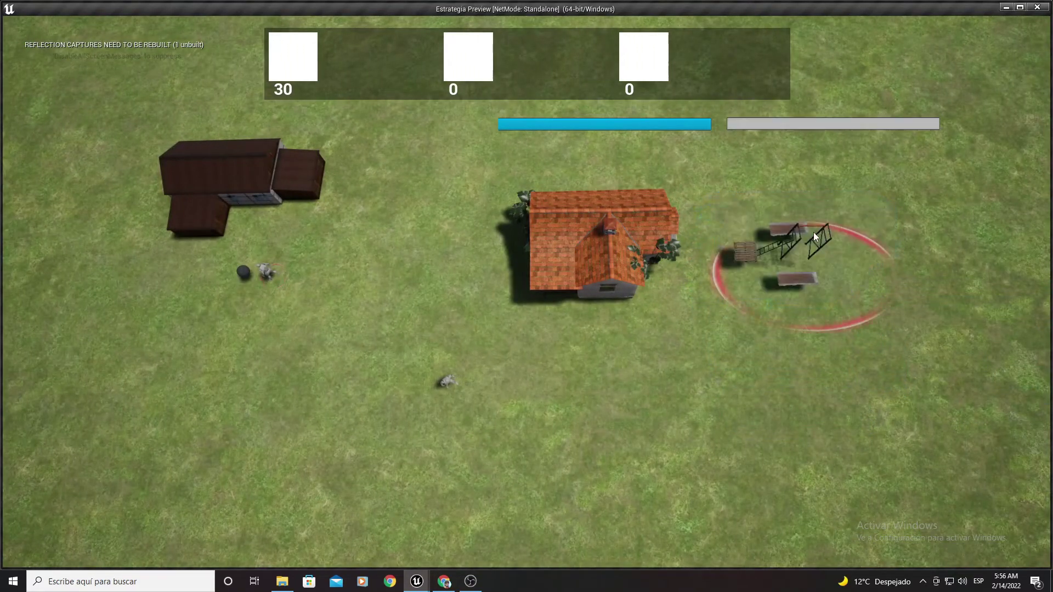
left_click(263, 278)
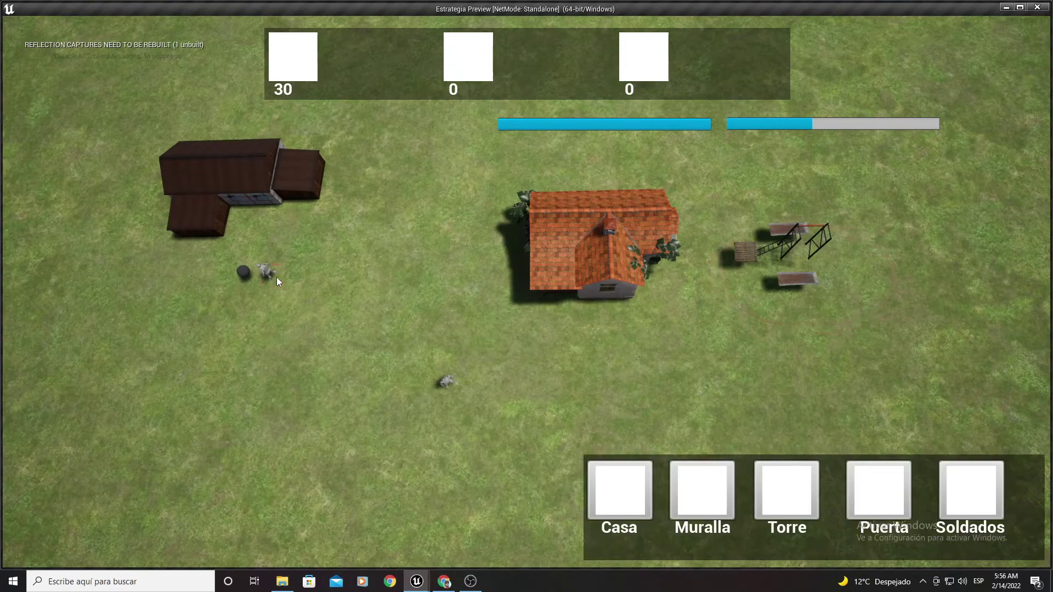
left_click(612, 491)
left_click_drag(320, 299, 266, 264)
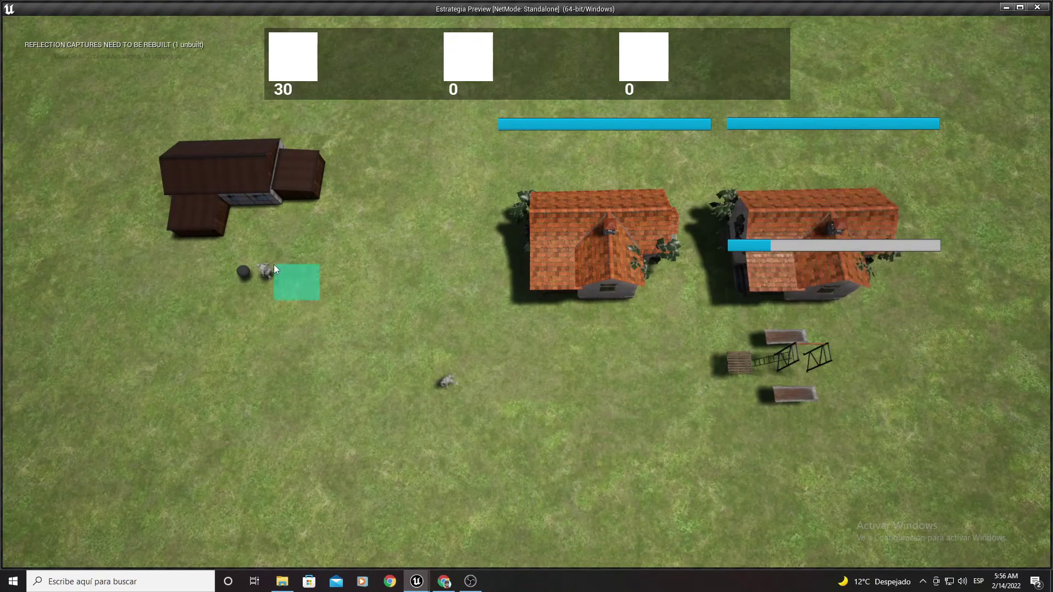
right_click(600, 393)
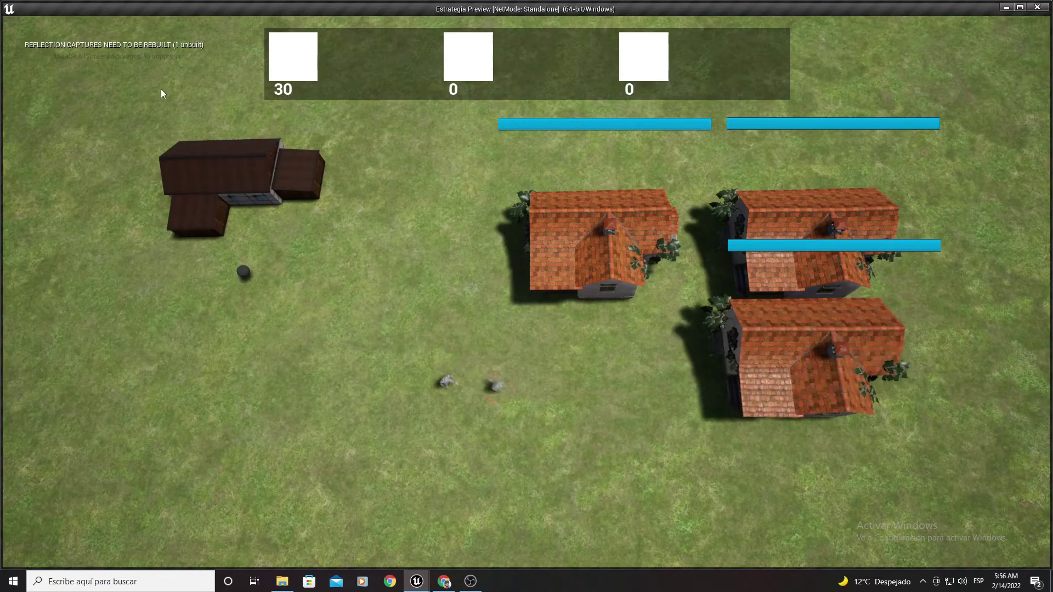
key("a")
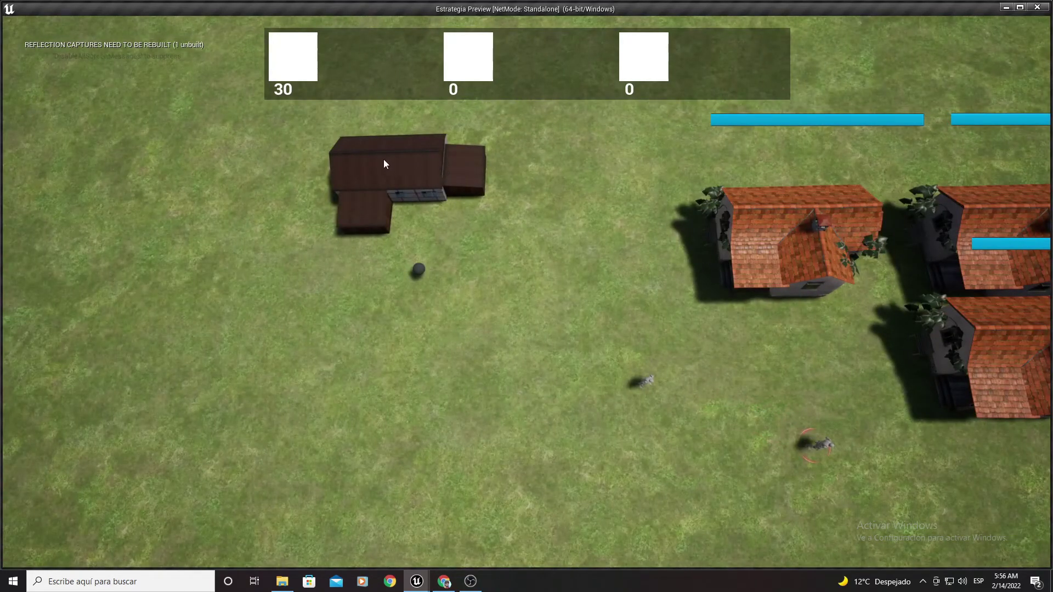
left_click(389, 160)
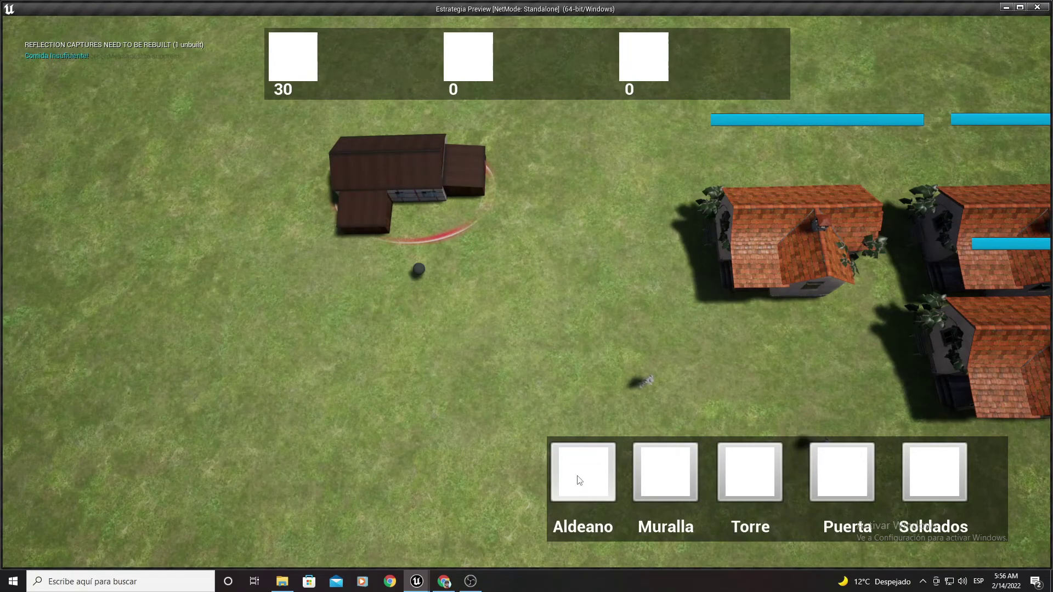
Try training an Aldeano seven times with only 30 food, triggering Comida Insuficiente! messages.
mouse_move(18, 64)
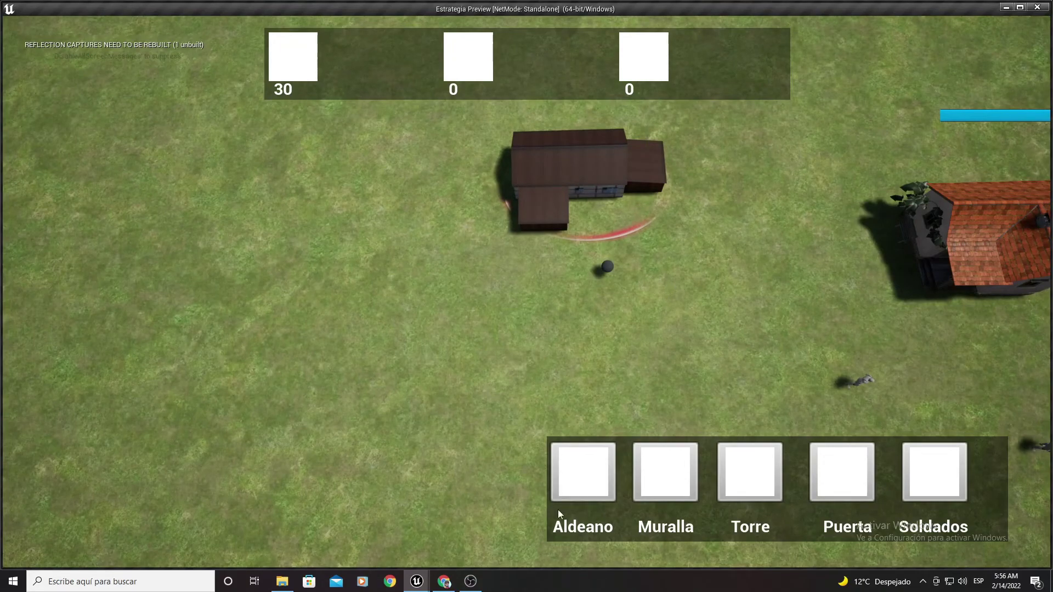
left_click(583, 485)
left_click(583, 486)
left_click(583, 485)
left_click(583, 485)
left_click(583, 485)
left_click(583, 485)
left_click(582, 485)
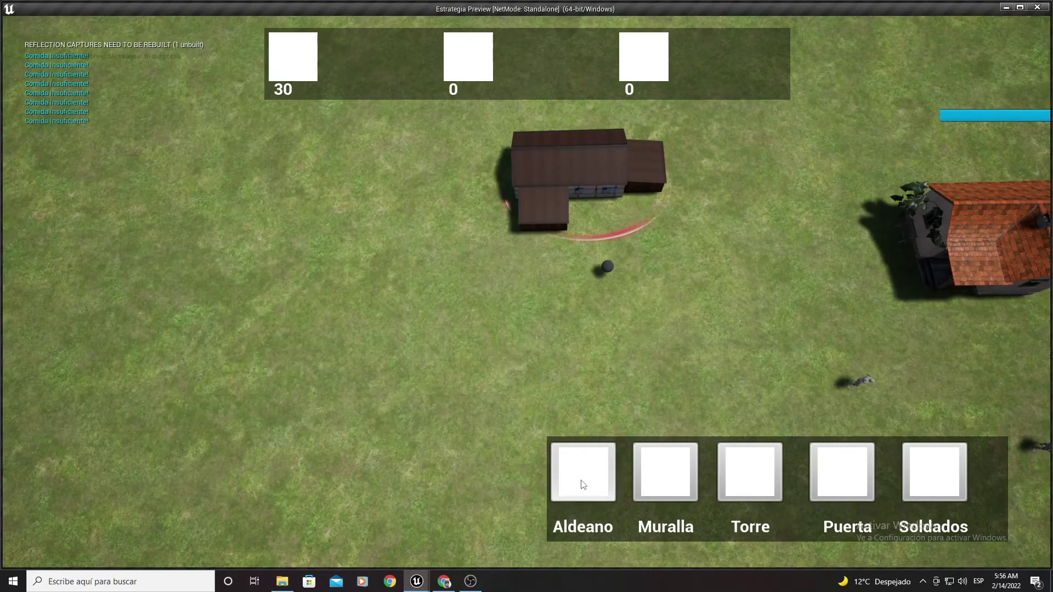
left_click(583, 484)
left_click(583, 485)
left_click(570, 488)
left_click(570, 488)
mouse_move(1050, 317)
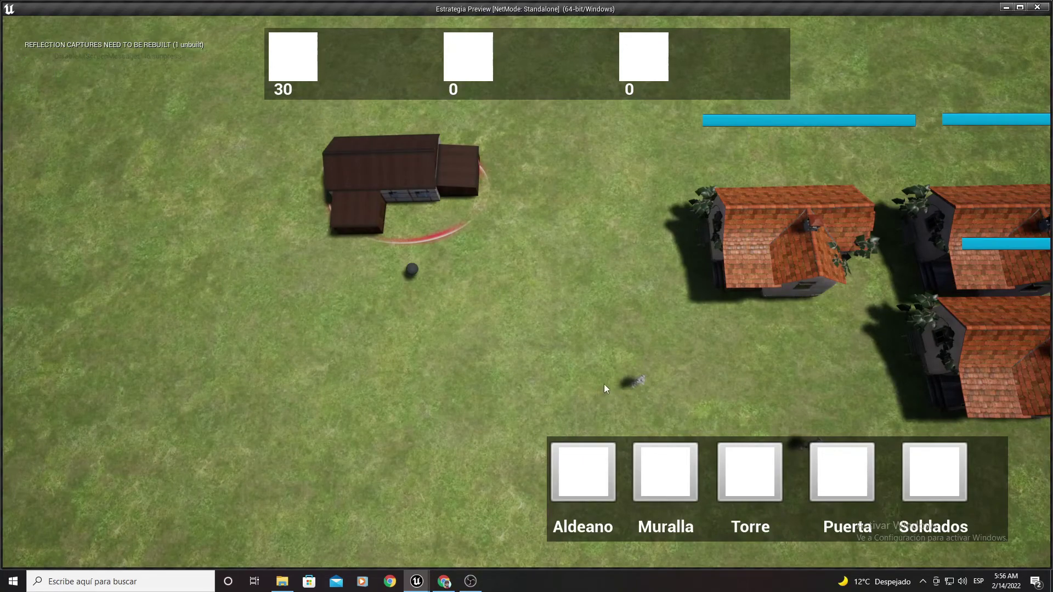
Move a unit, select a villager near the houses, and stop the play test.
left_click_drag(604, 384, 692, 373)
right_click(423, 362)
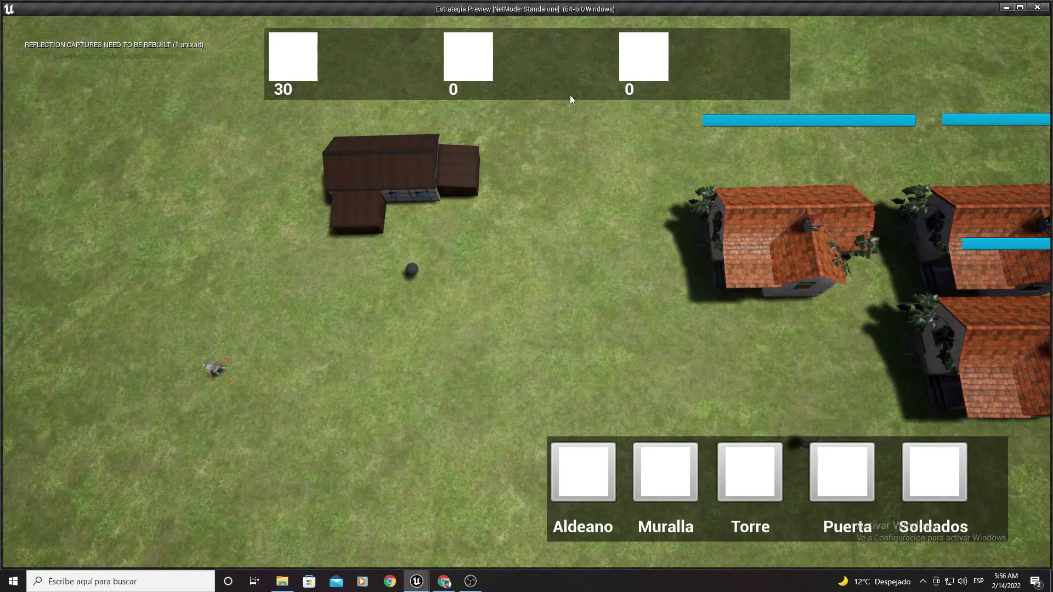
key("d")
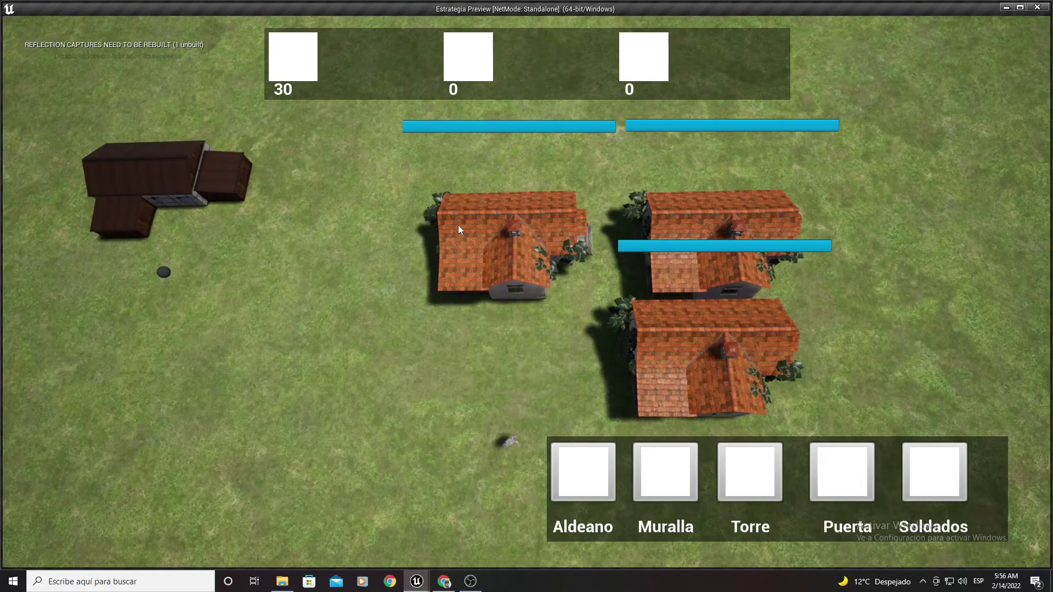
left_click(504, 446)
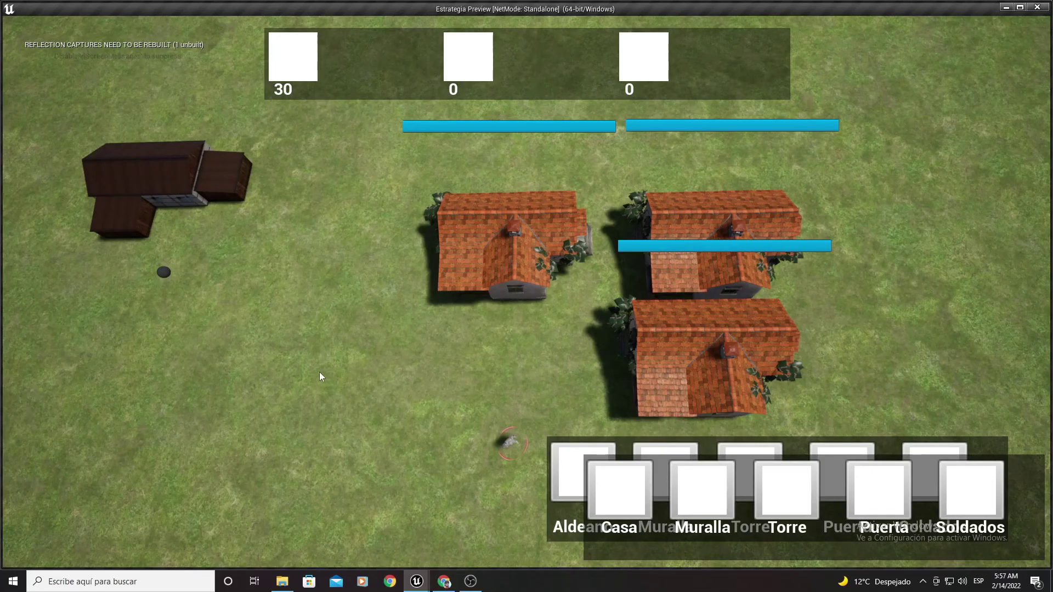
key("Escape")
Orbit the level viewport around the CentroSocial building to view it from lower down.
mouse_move(503, 267)
left_mouse_down()
mouse_move(514, 202)
mouse_move(554, 220)
left_mouse_up()
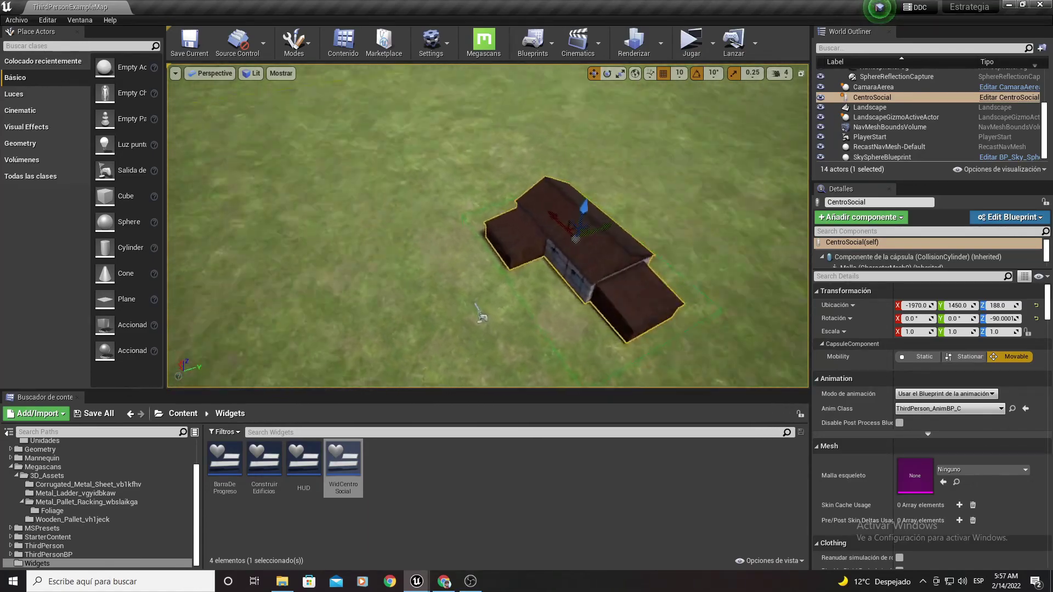
mouse_move(481, 317)
left_mouse_down()
mouse_move(762, 294)
mouse_move(411, 201)
mouse_move(543, 258)
mouse_move(511, 193)
left_mouse_up()
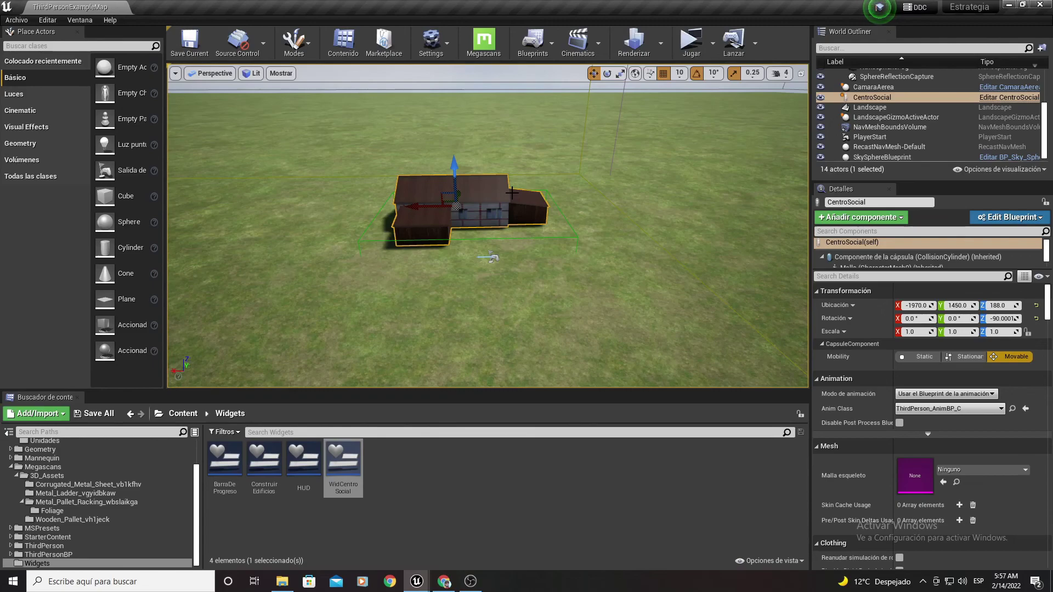